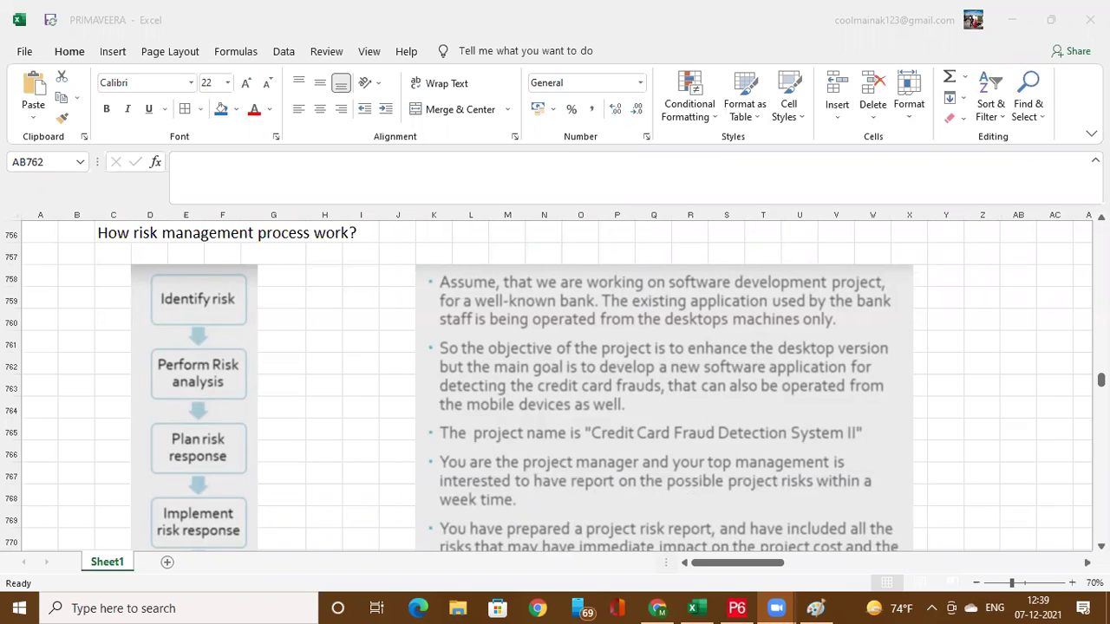
Read the risk management process chart and the bank software project case down to the example risk table.
{"action": "key", "text": "alt+Tab"}
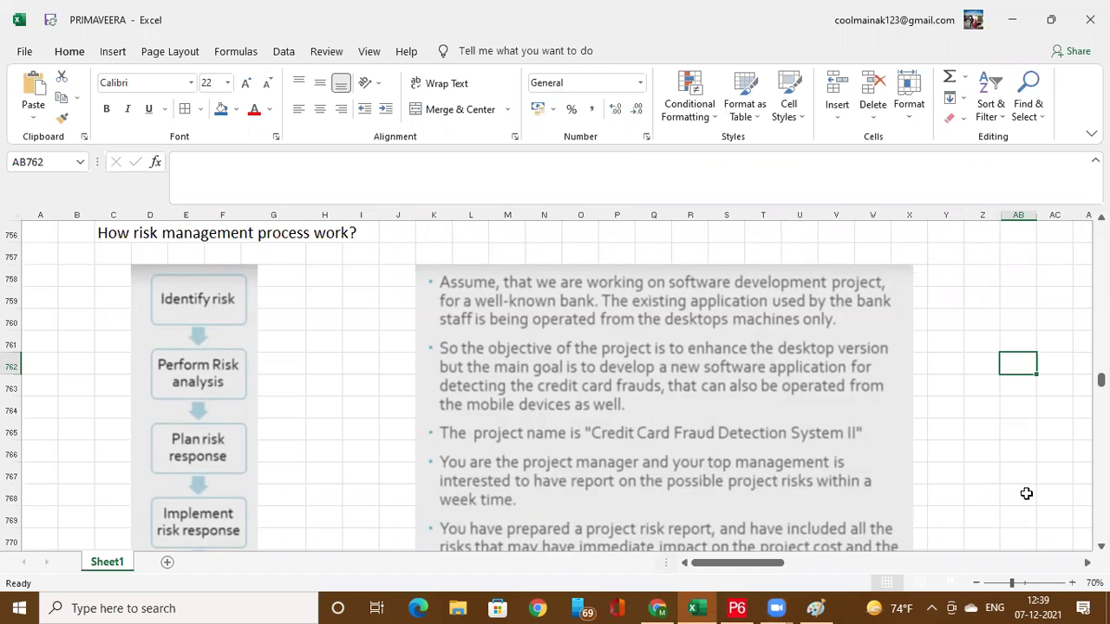
{"action": "left_click", "coordinate": [1100, 547]}
{"action": "scroll", "coordinate": [589, 518], "scroll_direction": "down", "scroll_amount": 1}
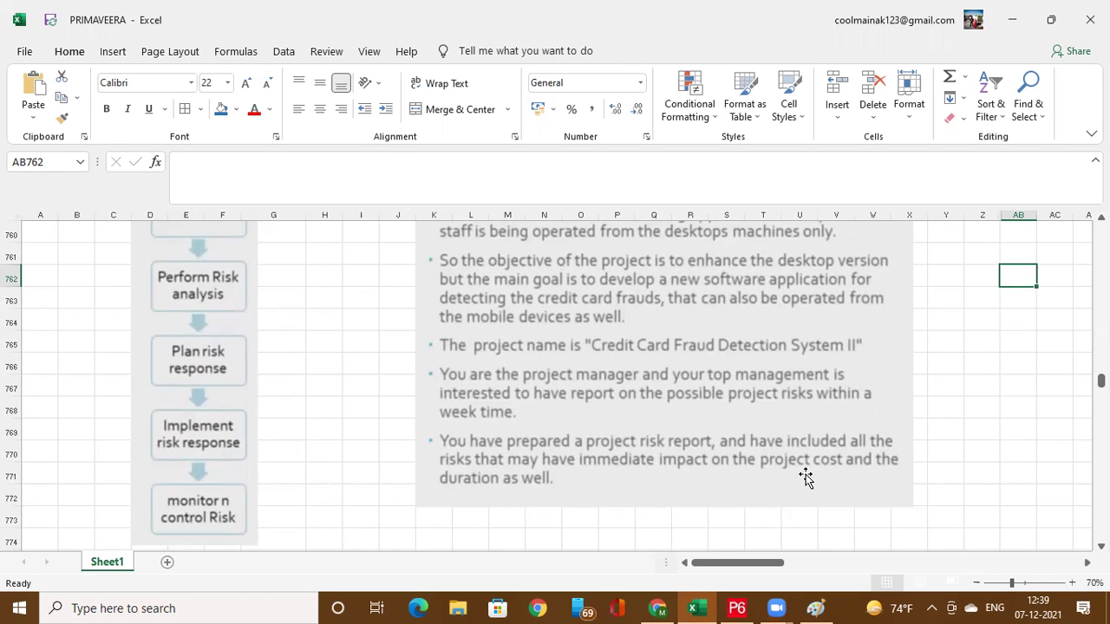
{"action": "left_click", "coordinate": [1007, 506]}
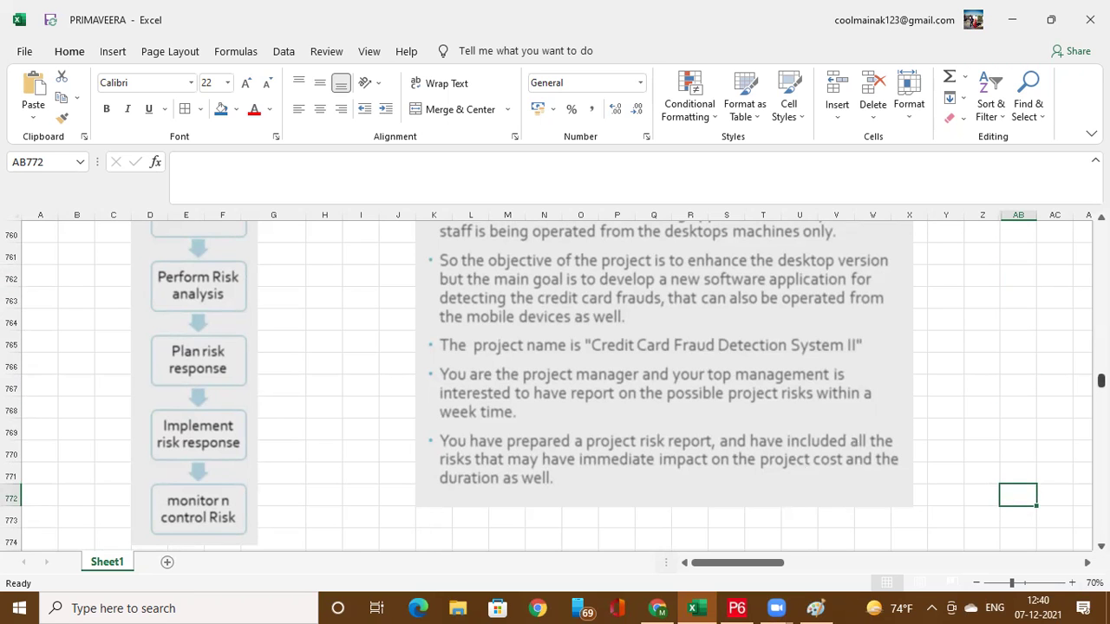
{"action": "scroll", "coordinate": [546, 387], "scroll_direction": "down", "scroll_amount": 2}
{"action": "scroll", "coordinate": [547, 387], "scroll_direction": "down", "scroll_amount": 4}
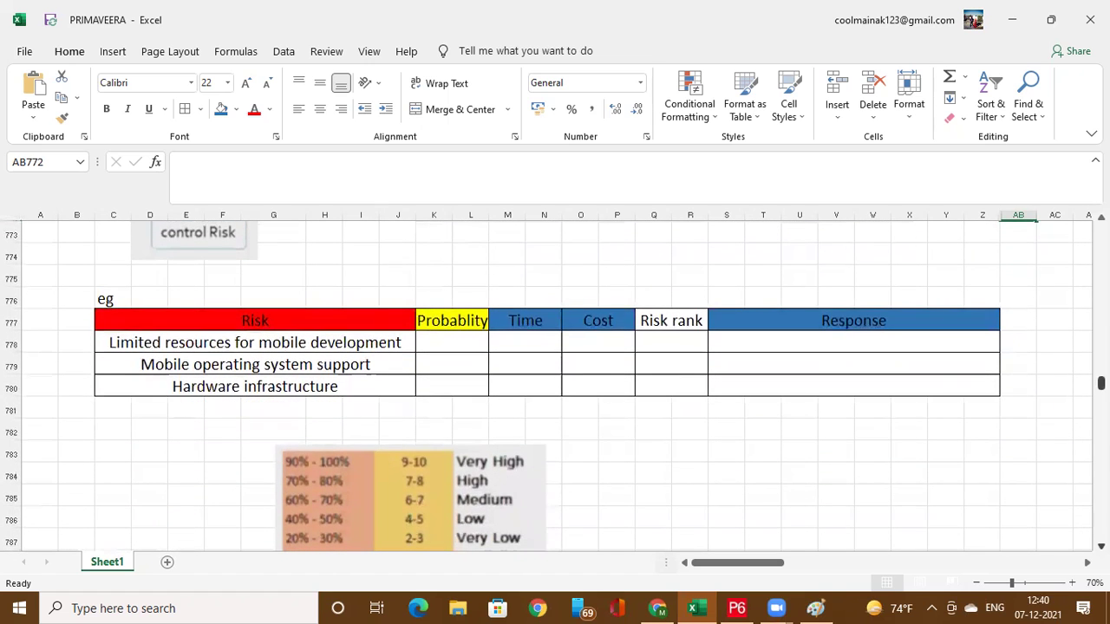
Number the three risks 1, 2 and 3 in column B beside the example risk table, starting at row 778.
{"action": "left_click", "coordinate": [269, 321]}
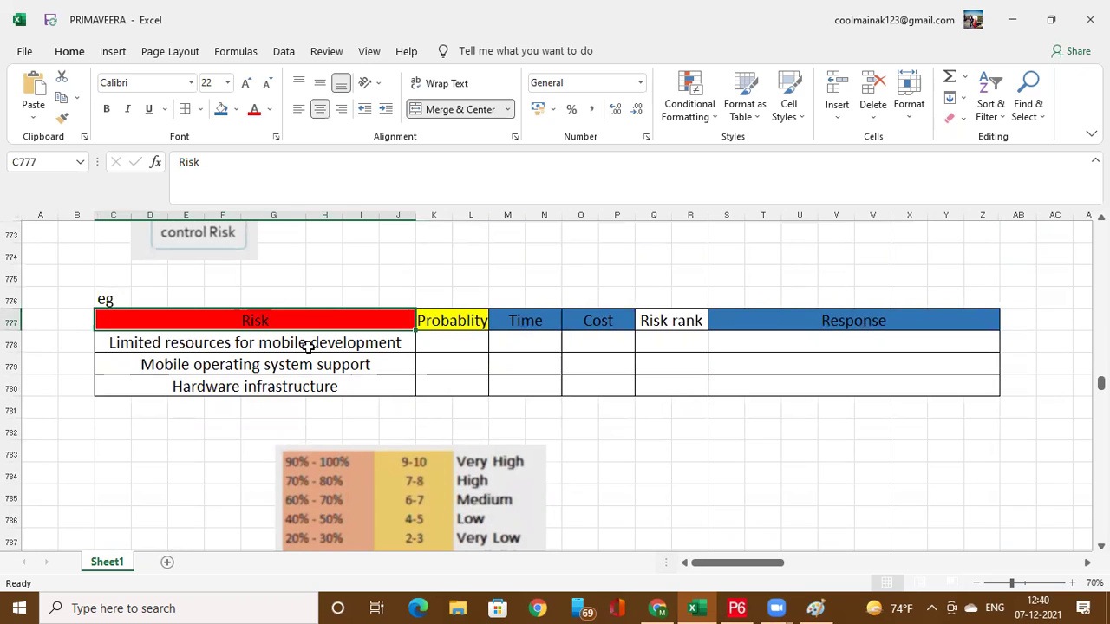
{"action": "left_click", "coordinate": [75, 346]}
{"action": "type", "text": "1"}
{"action": "key", "text": "Return"}
{"action": "type", "text": "2"}
{"action": "key", "text": "Return"}
{"action": "type", "text": "3"}
{"action": "key", "text": "Return"}
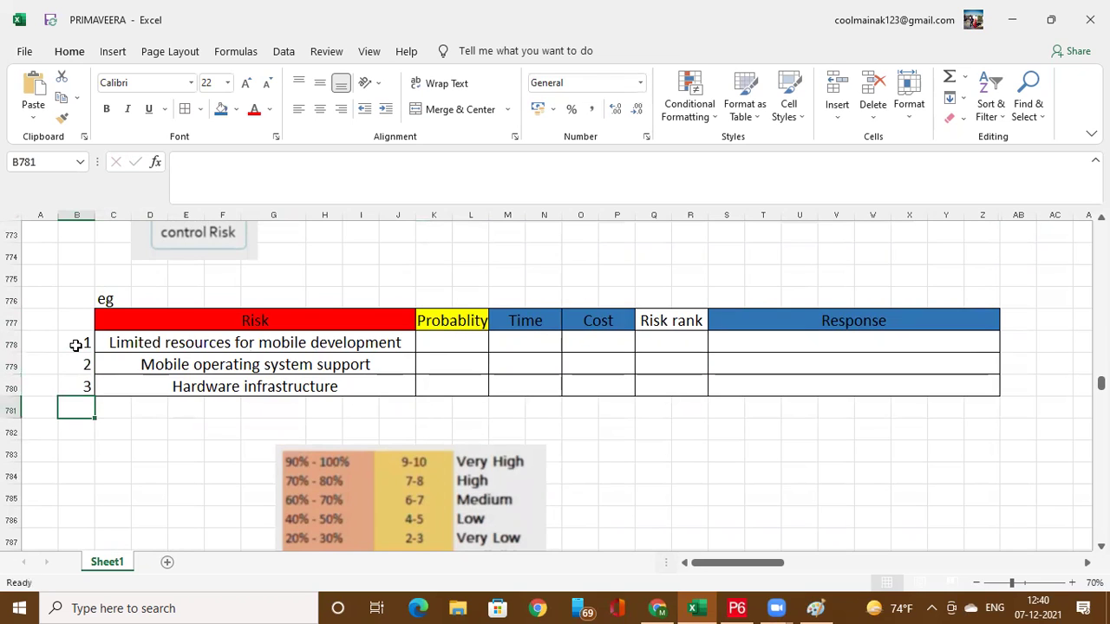
Review the three listed risks: limited mobile development resources, mobile operating system support and hardware infrastructure.
{"action": "left_click", "coordinate": [141, 342]}
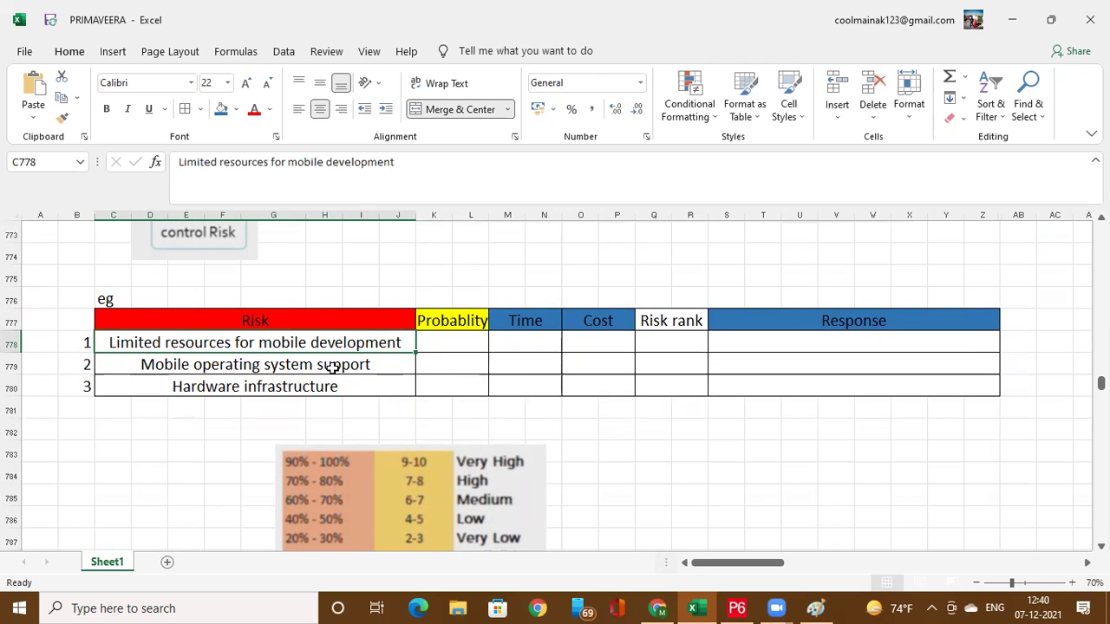
{"action": "left_click", "coordinate": [370, 365]}
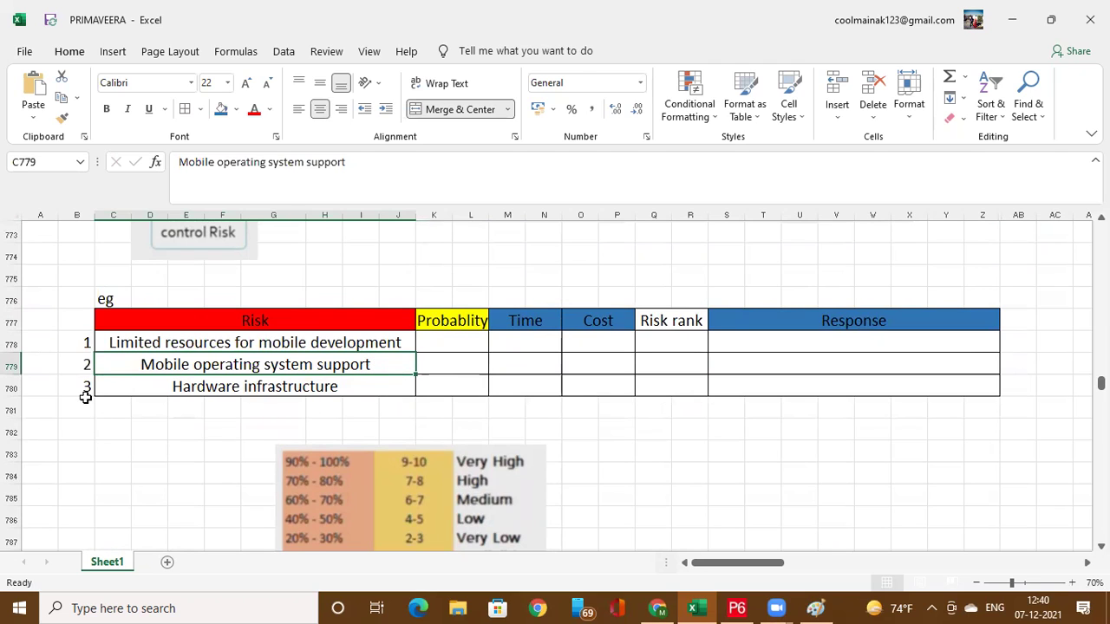
{"action": "left_click", "coordinate": [346, 390]}
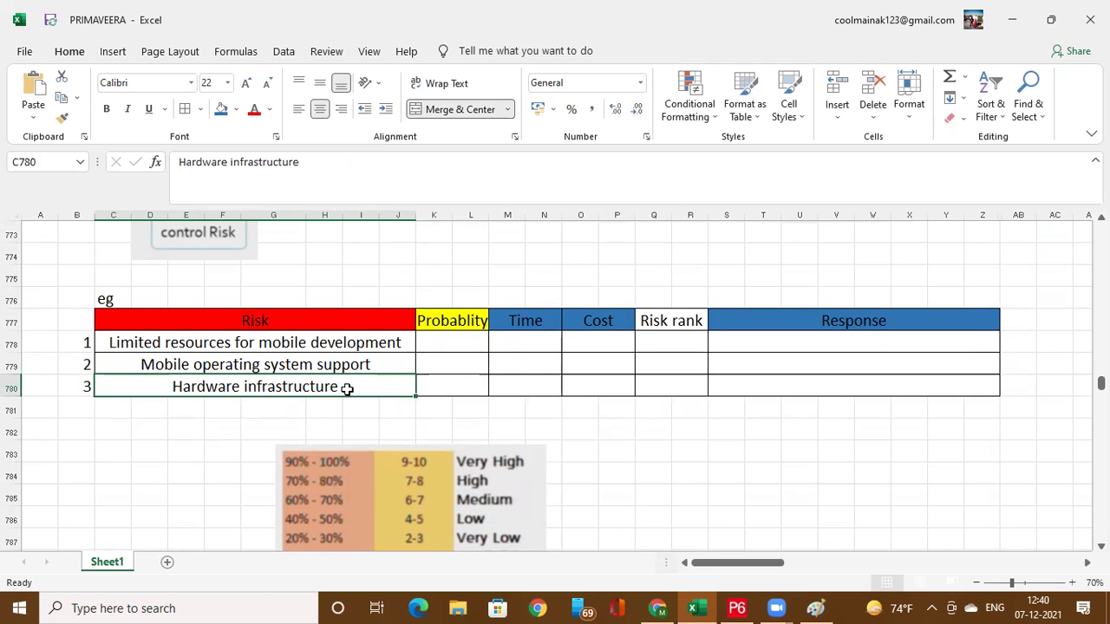
{"action": "left_click", "coordinate": [445, 391]}
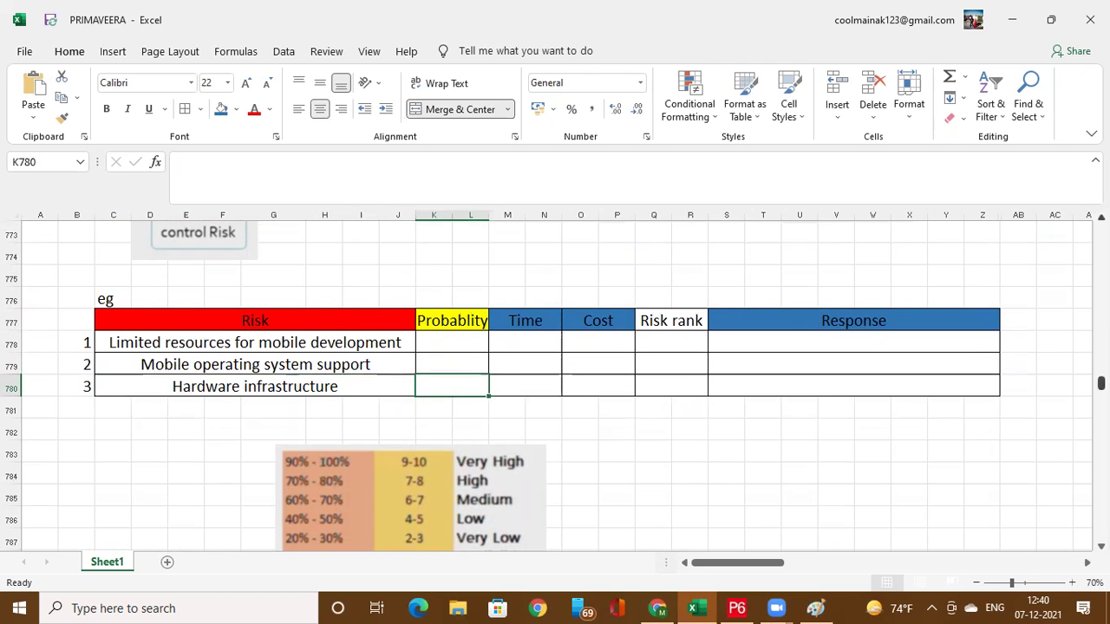
{"action": "scroll", "coordinate": [1101, 383], "scroll_direction": "up", "scroll_amount": 1}
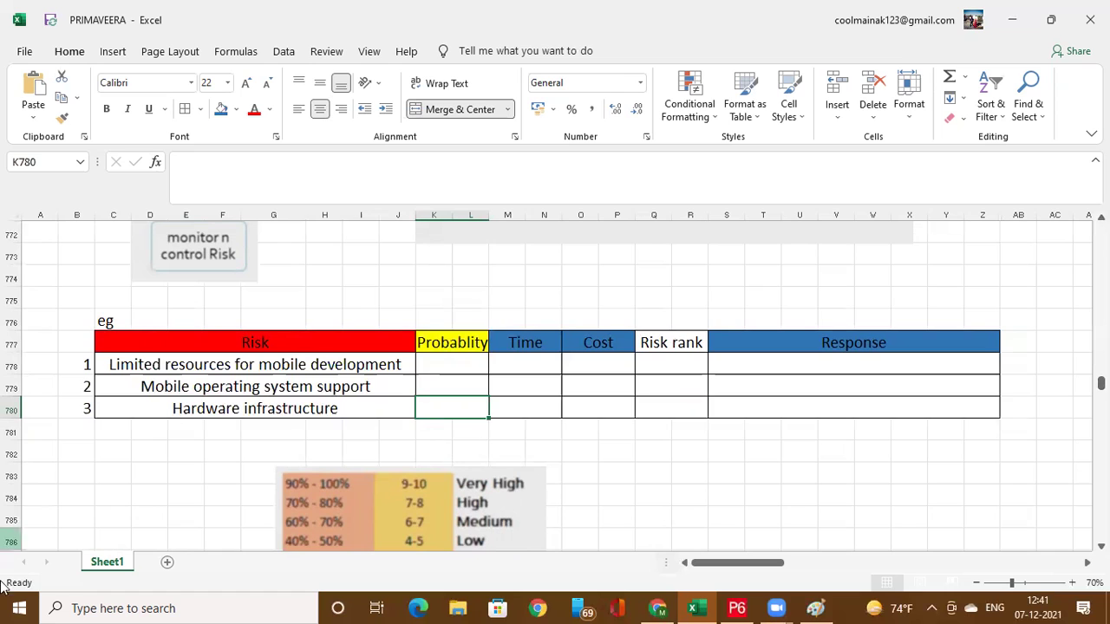
{"action": "left_click", "coordinate": [400, 418]}
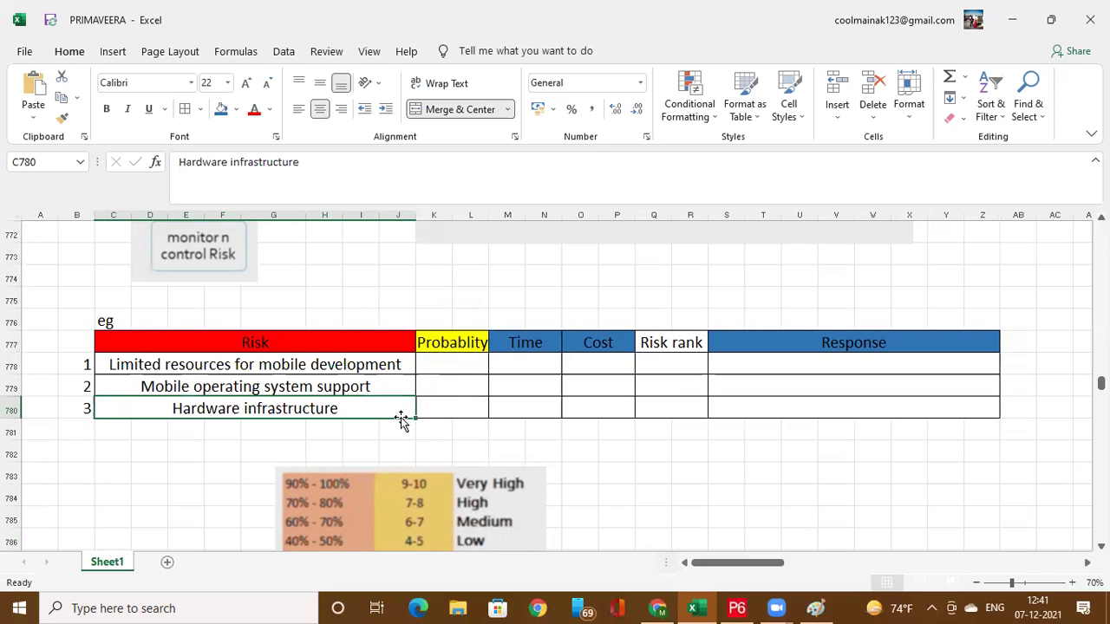
{"action": "left_click_drag", "start_coordinate": [401, 364], "coordinate": [384, 393]}
{"action": "left_click", "coordinate": [384, 393]}
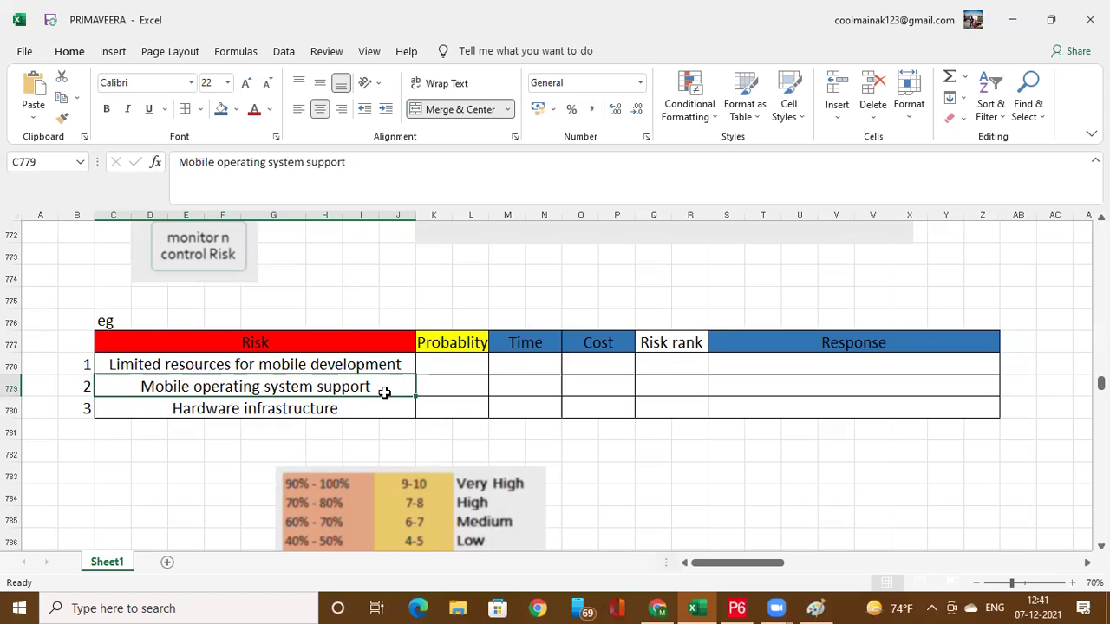
{"action": "left_click", "coordinate": [244, 365]}
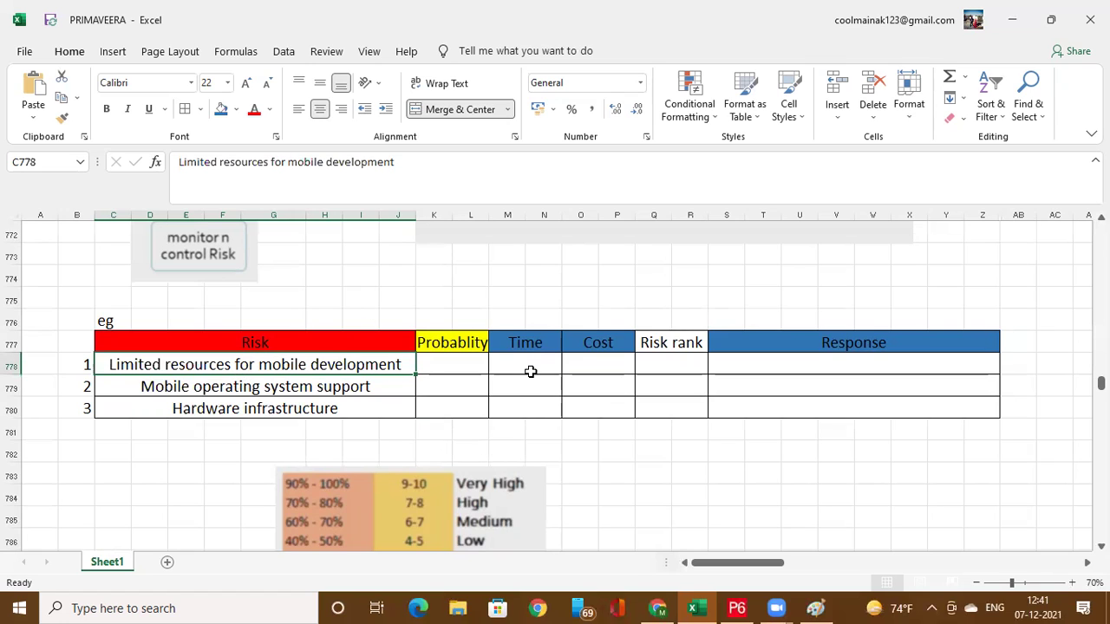
{"action": "left_click", "coordinate": [323, 390]}
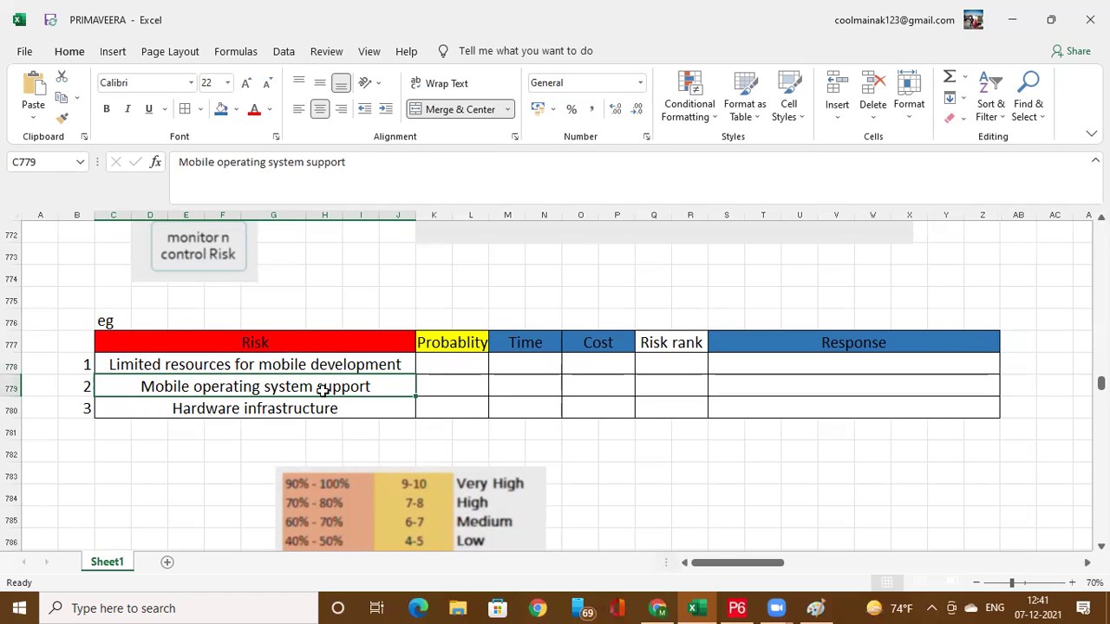
{"action": "left_click", "coordinate": [376, 412]}
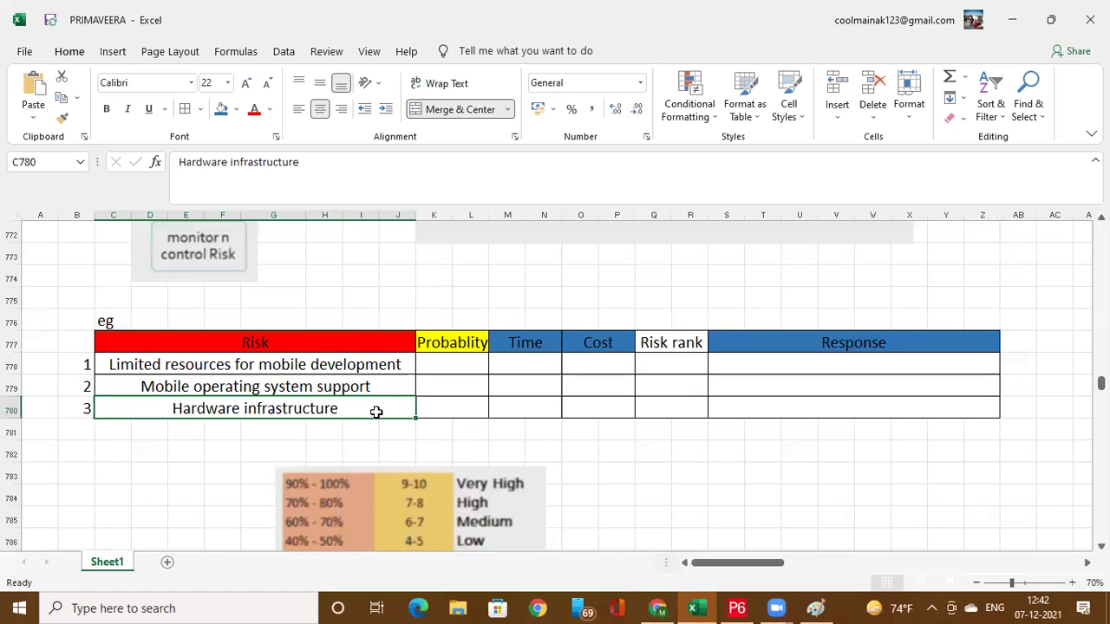
{"action": "left_click", "coordinate": [395, 364]}
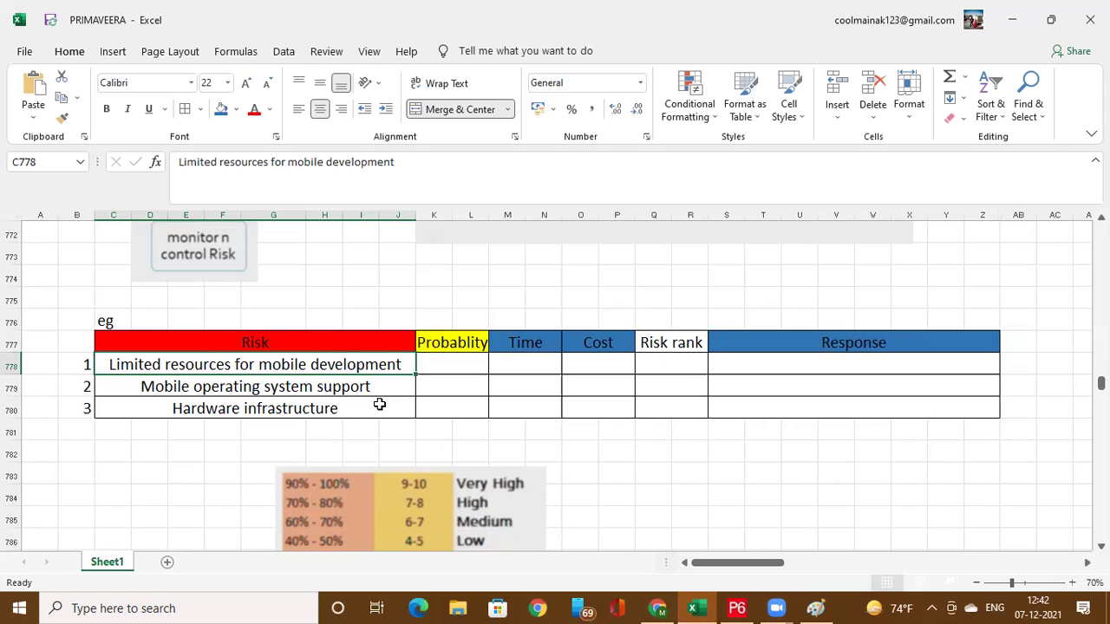
Go through the probability, time, cost and risk rank cells of the first risk.
{"action": "left_click", "coordinate": [455, 359]}
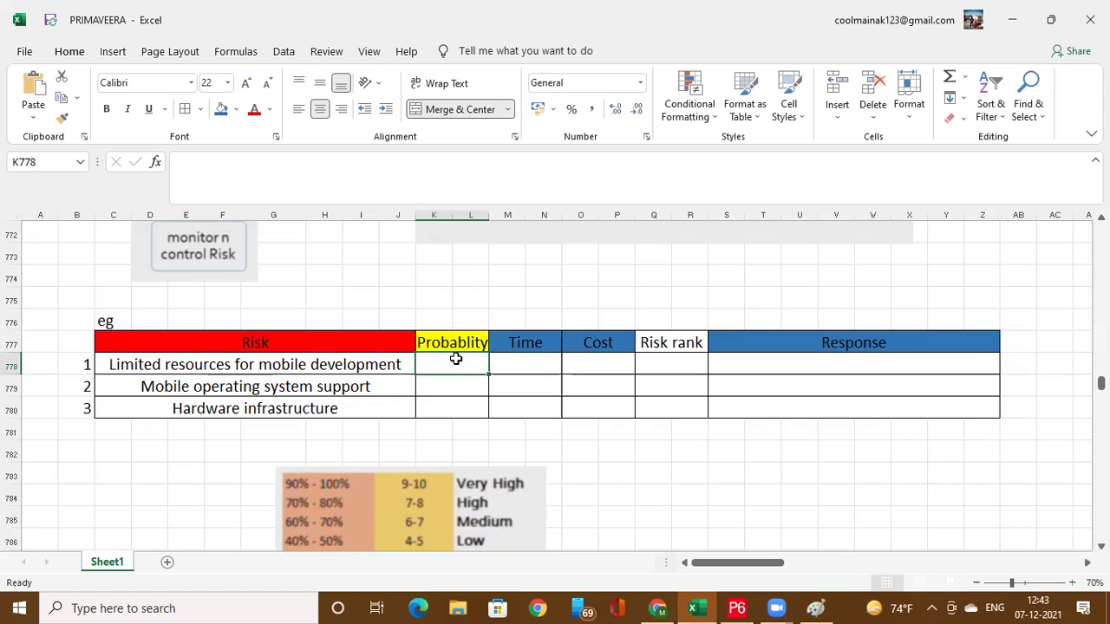
{"action": "left_click", "coordinate": [529, 362]}
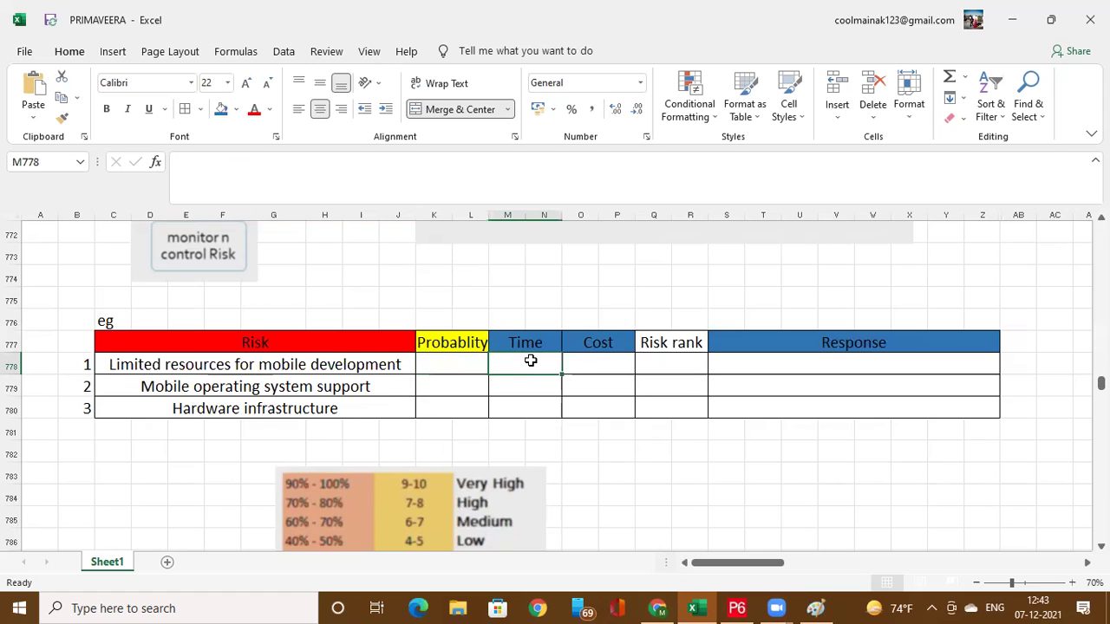
{"action": "left_click", "coordinate": [601, 355]}
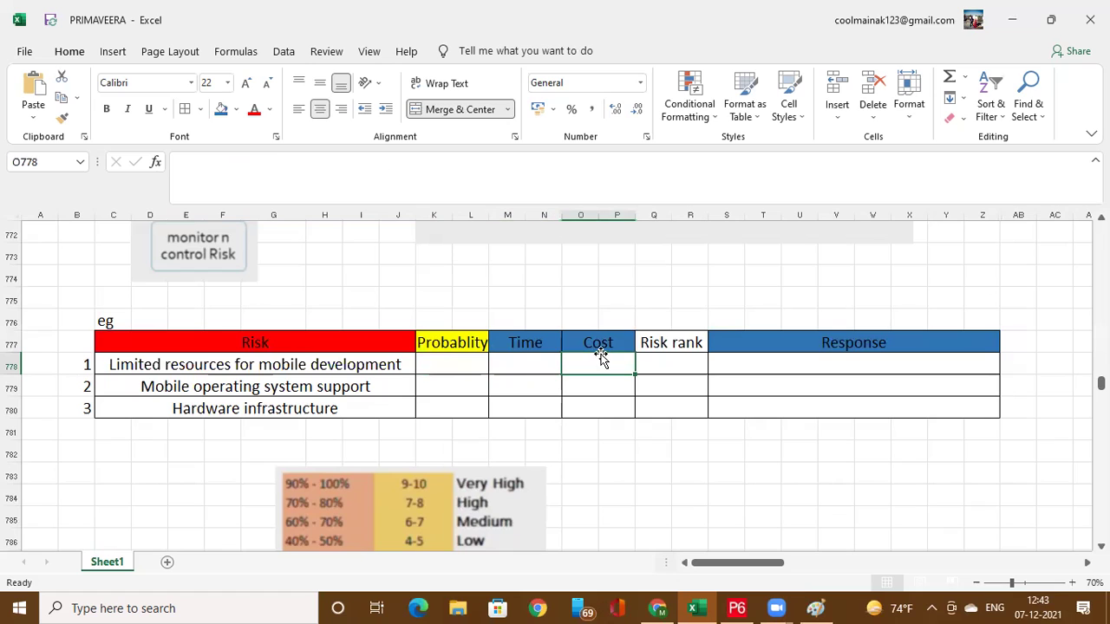
{"action": "left_click", "coordinate": [663, 363]}
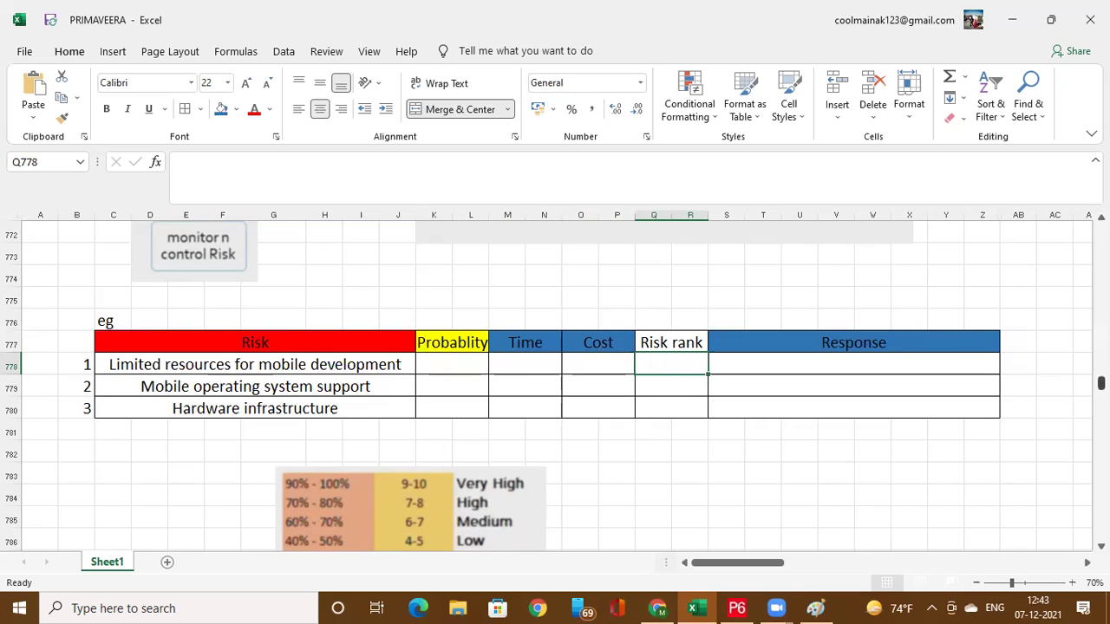
Look back over the sheet from the risk definition through the process chart to the probability rating scale.
{"action": "scroll", "coordinate": [1099, 381], "scroll_direction": "up", "scroll_amount": 15}
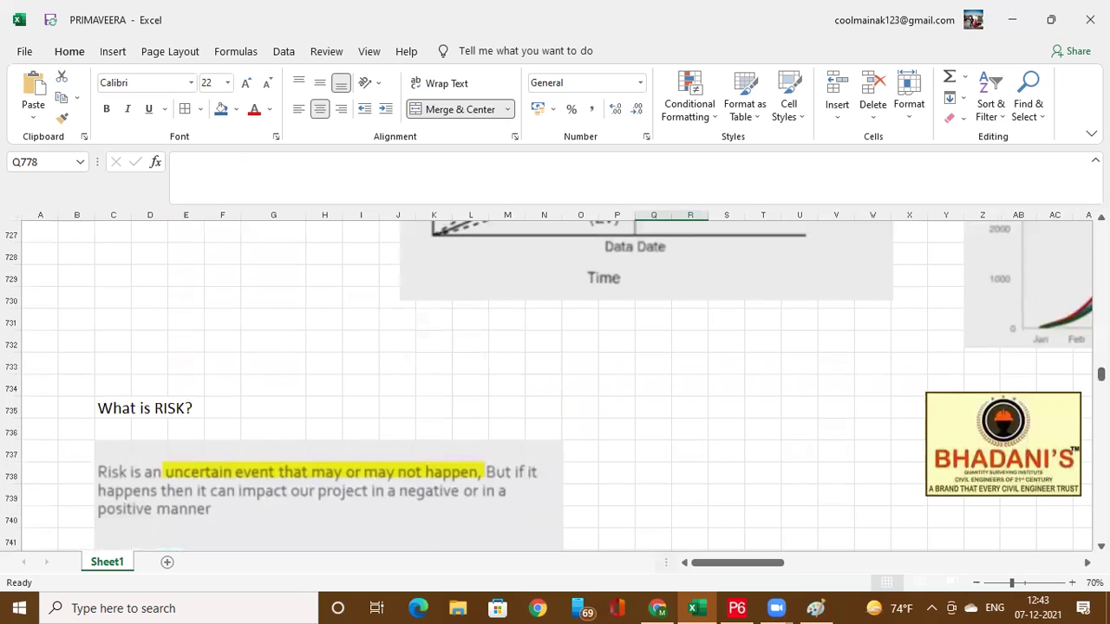
{"action": "scroll", "coordinate": [1099, 377], "scroll_direction": "down", "scroll_amount": 10}
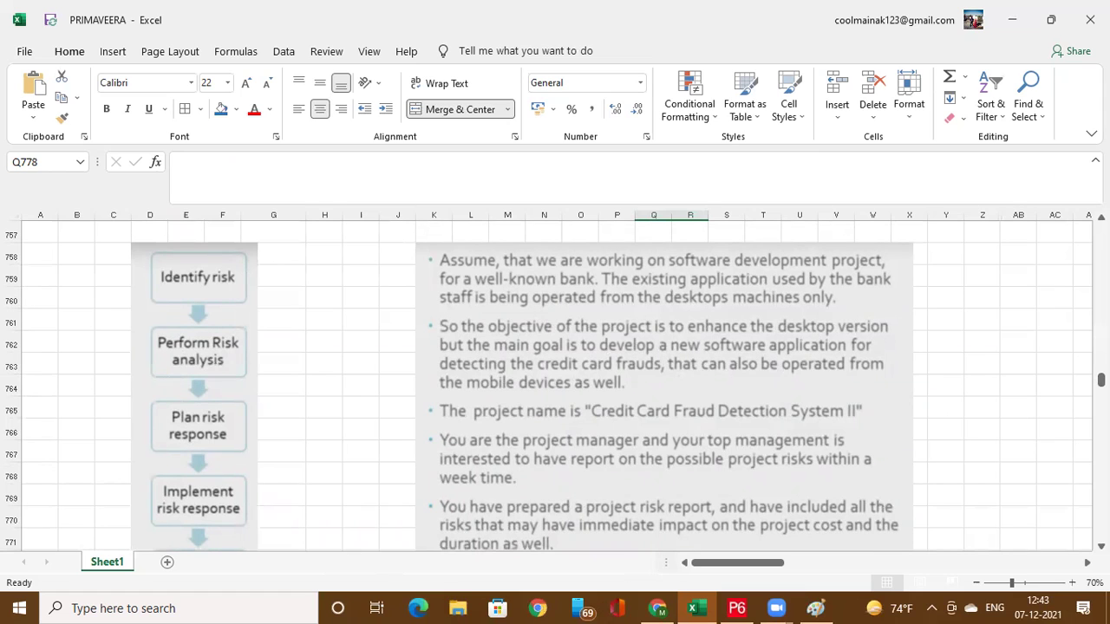
{"action": "scroll", "coordinate": [1100, 382], "scroll_direction": "down", "scroll_amount": 3}
{"action": "scroll", "coordinate": [1100, 382], "scroll_direction": "down", "scroll_amount": 7}
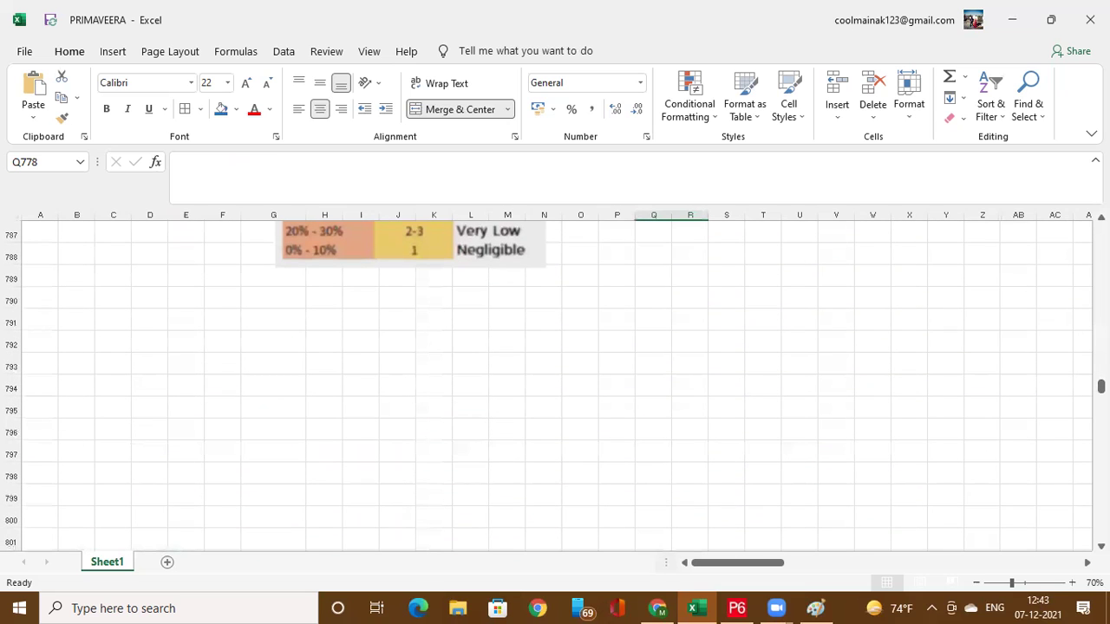
{"action": "scroll", "coordinate": [555, 382], "scroll_direction": "up", "scroll_amount": 5}
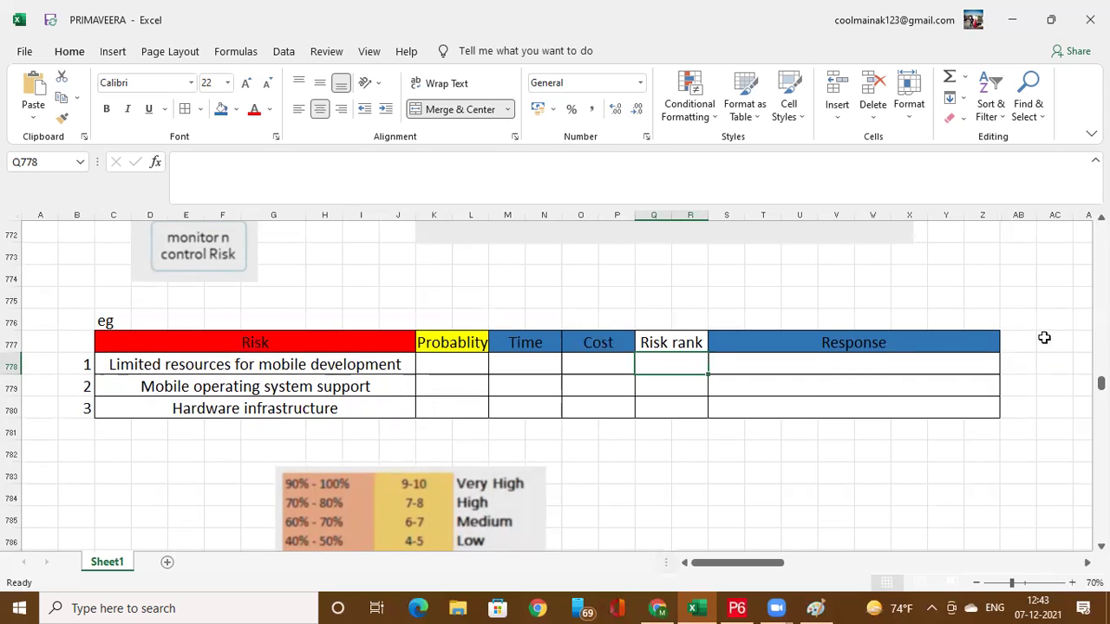
Mark the first four stages of the risk process chart with blue pen strokes and clear the strokes.
{"action": "scroll", "coordinate": [555, 386], "scroll_direction": "up", "scroll_amount": 3}
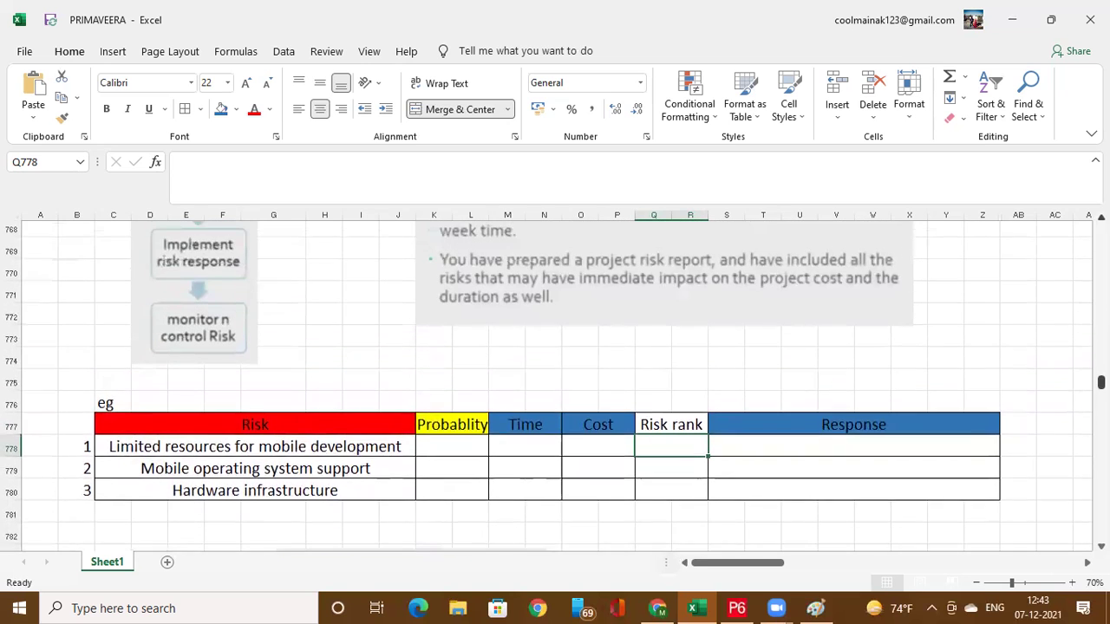
{"action": "scroll", "coordinate": [555, 385], "scroll_direction": "up", "scroll_amount": 2}
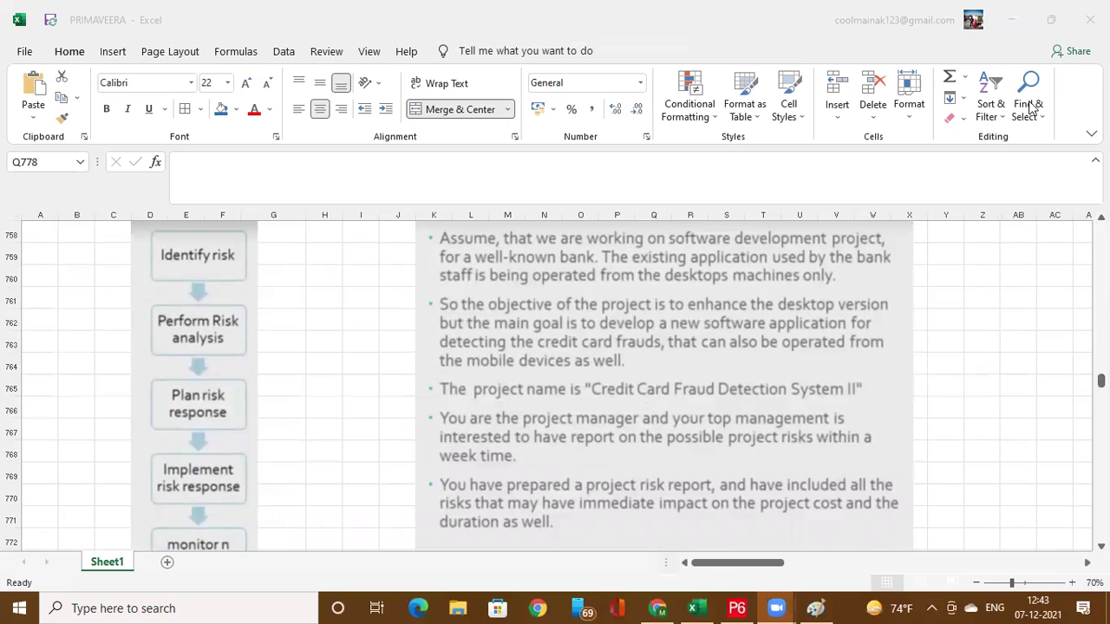
{"action": "left_click_drag", "start_coordinate": [253, 254], "coordinate": [292, 230]}
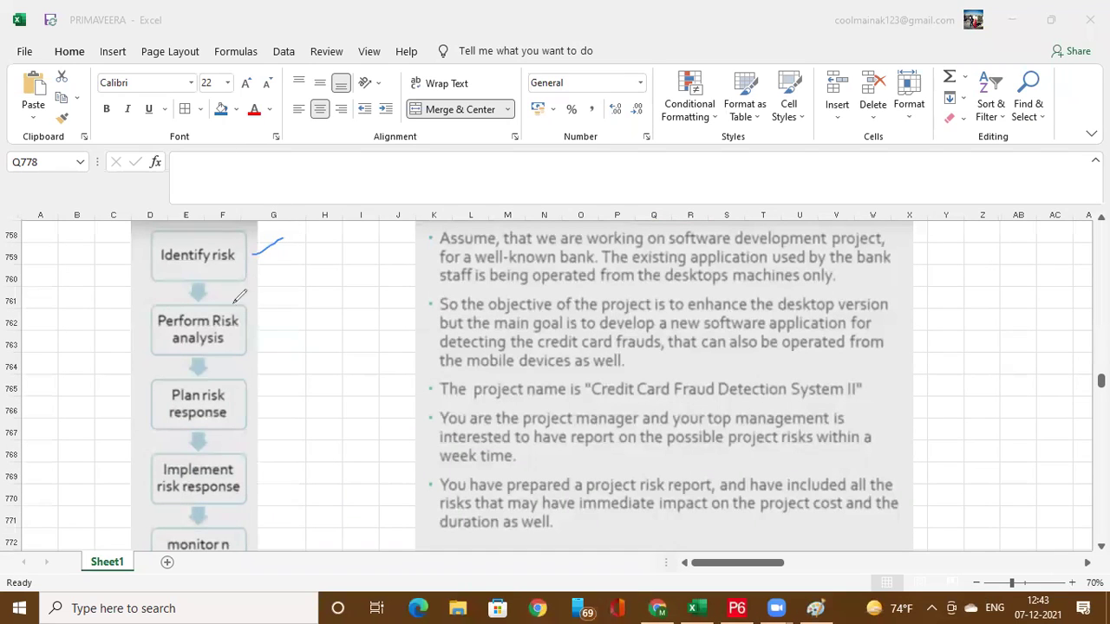
{"action": "left_click_drag", "start_coordinate": [246, 334], "coordinate": [296, 300]}
{"action": "left_click_drag", "start_coordinate": [233, 405], "coordinate": [288, 377]}
{"action": "left_click_drag", "start_coordinate": [243, 473], "coordinate": [298, 442]}
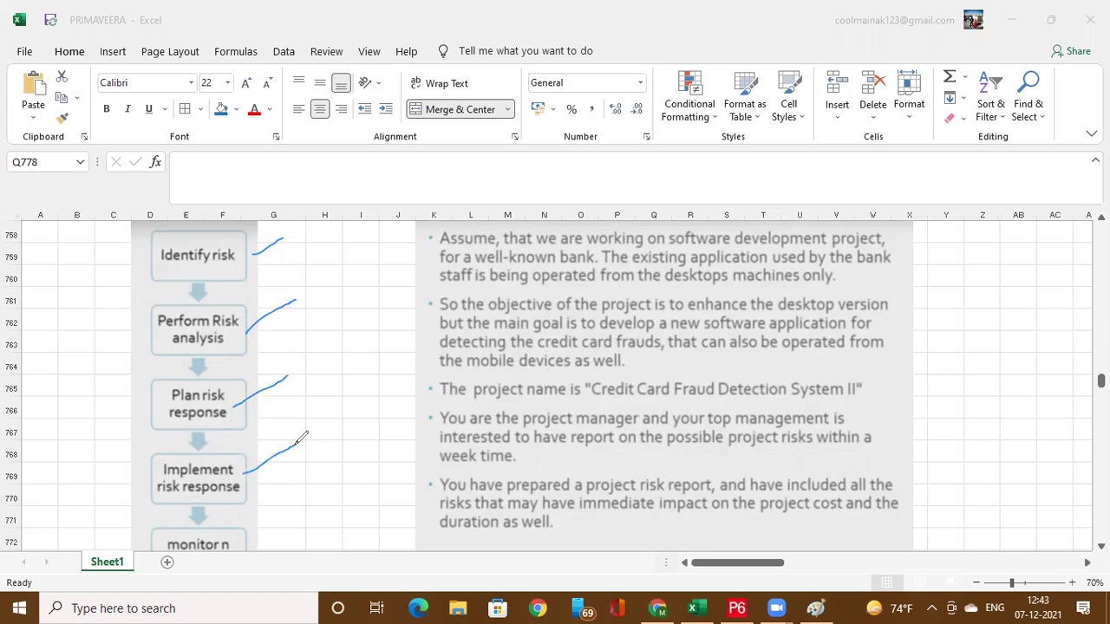
{"action": "key", "text": "e"}
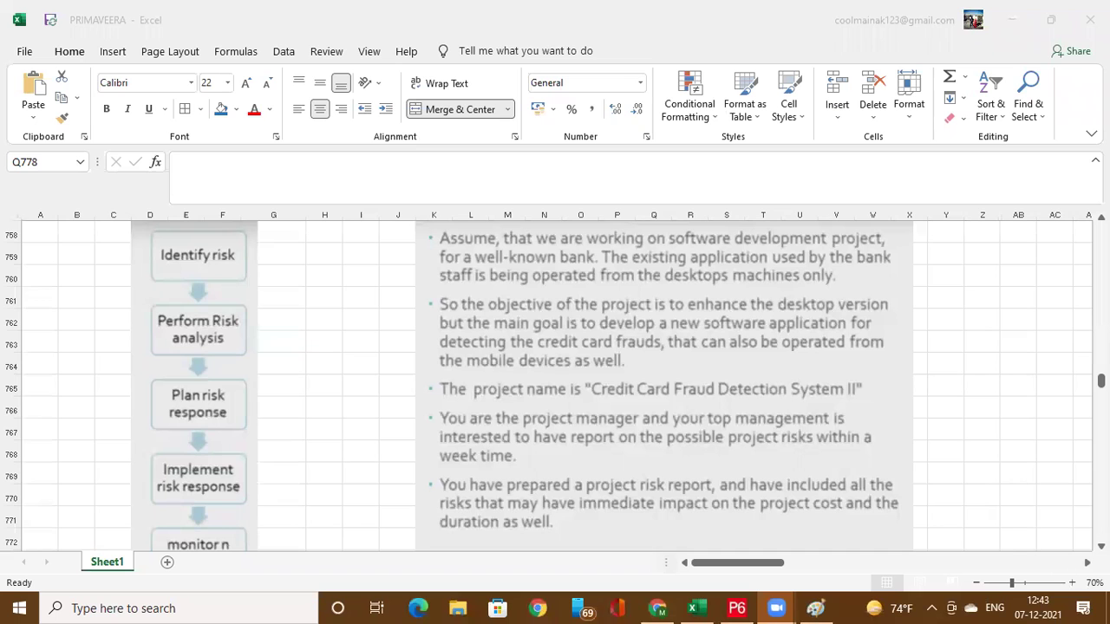
Examine the probability rating scale below the risk table for the limited resources for mobile development risk.
{"action": "scroll", "coordinate": [549, 387], "scroll_direction": "down", "scroll_amount": 3}
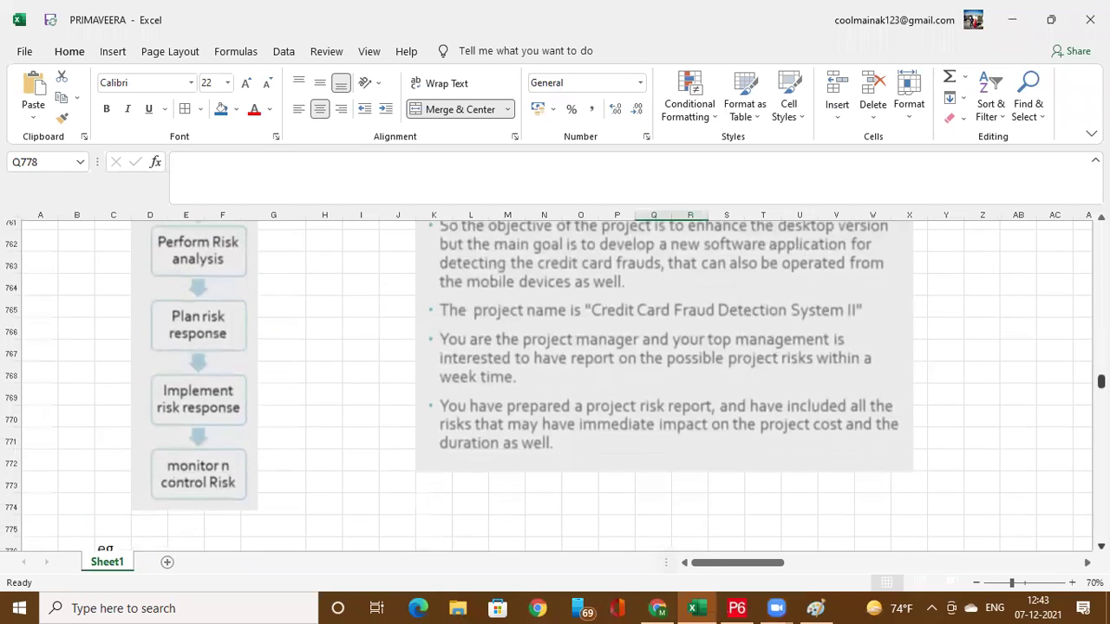
{"action": "scroll", "coordinate": [549, 387], "scroll_direction": "down", "scroll_amount": 1}
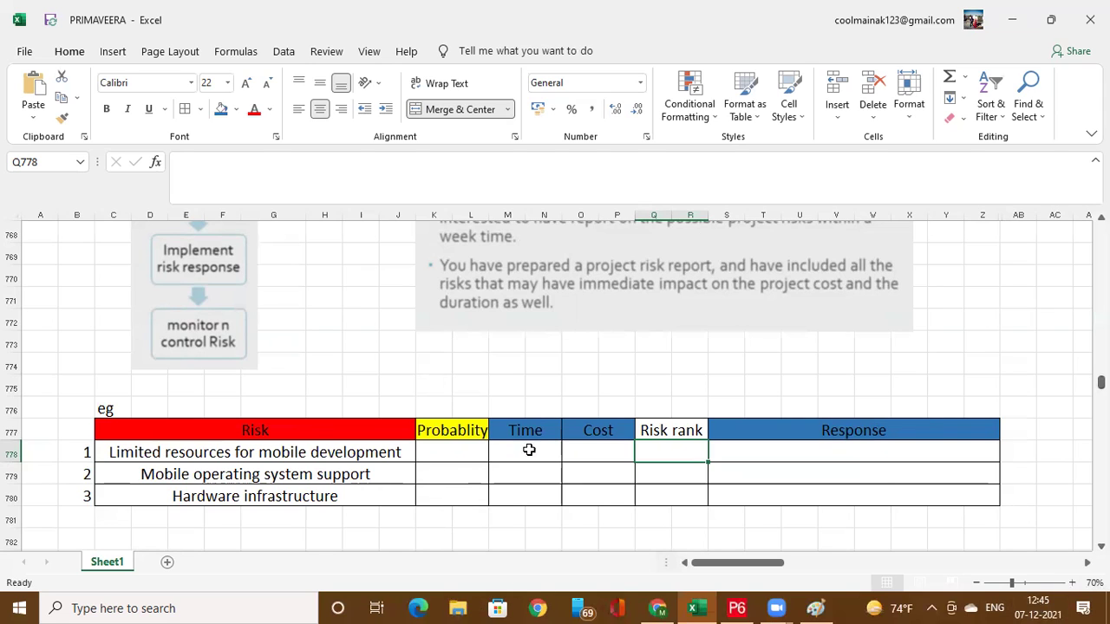
{"action": "left_click", "coordinate": [446, 453]}
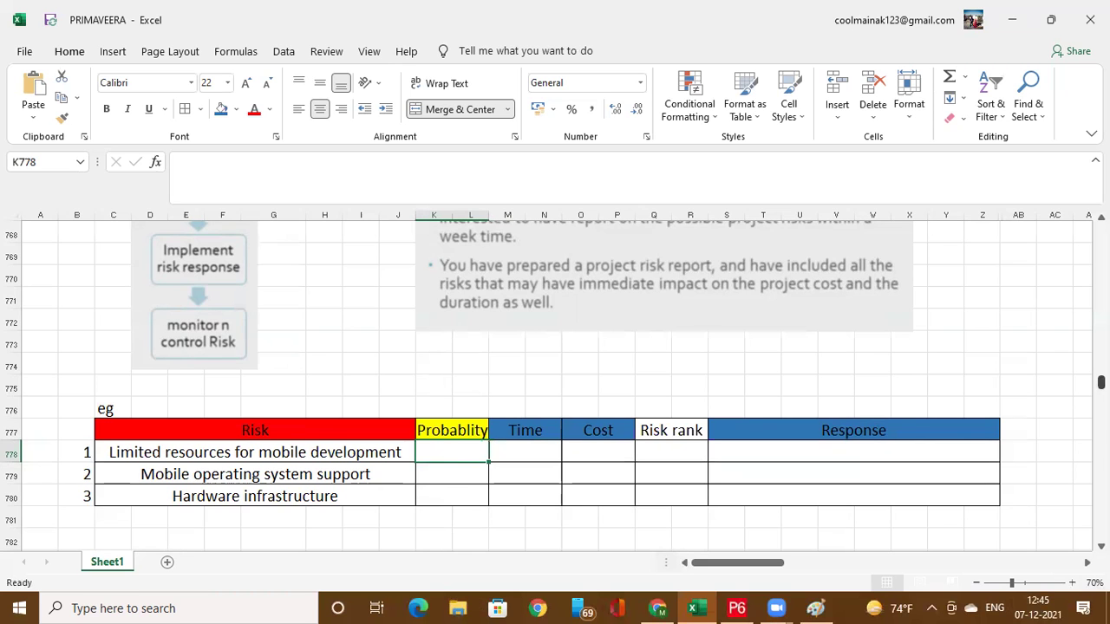
{"action": "left_click", "coordinate": [1101, 546]}
{"action": "scroll", "coordinate": [555, 382], "scroll_direction": "down", "scroll_amount": 1}
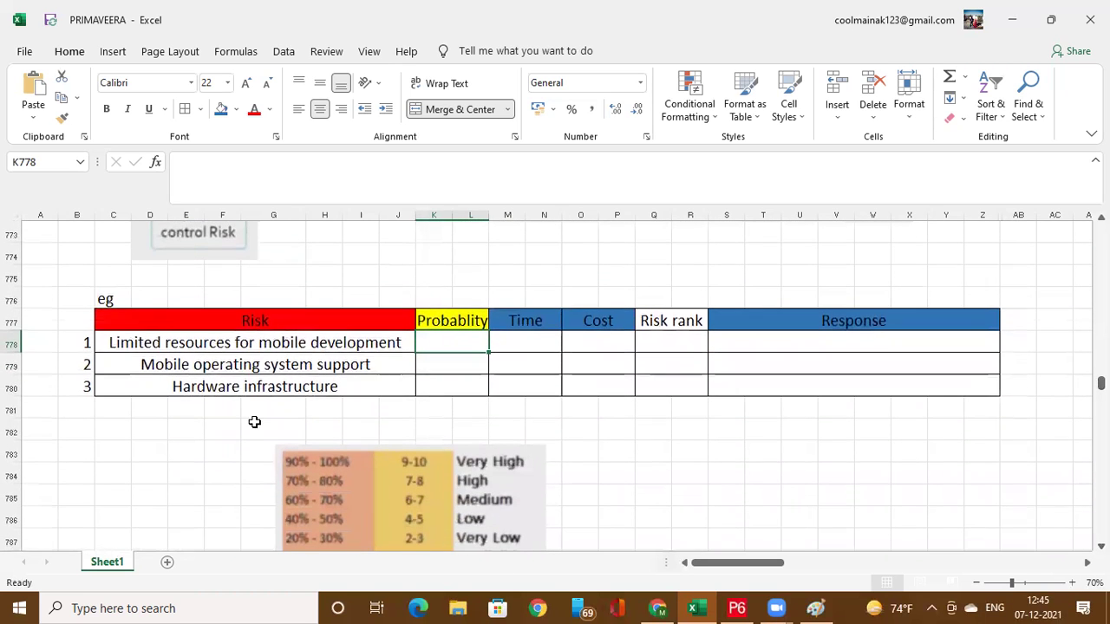
{"action": "left_click", "coordinate": [244, 351]}
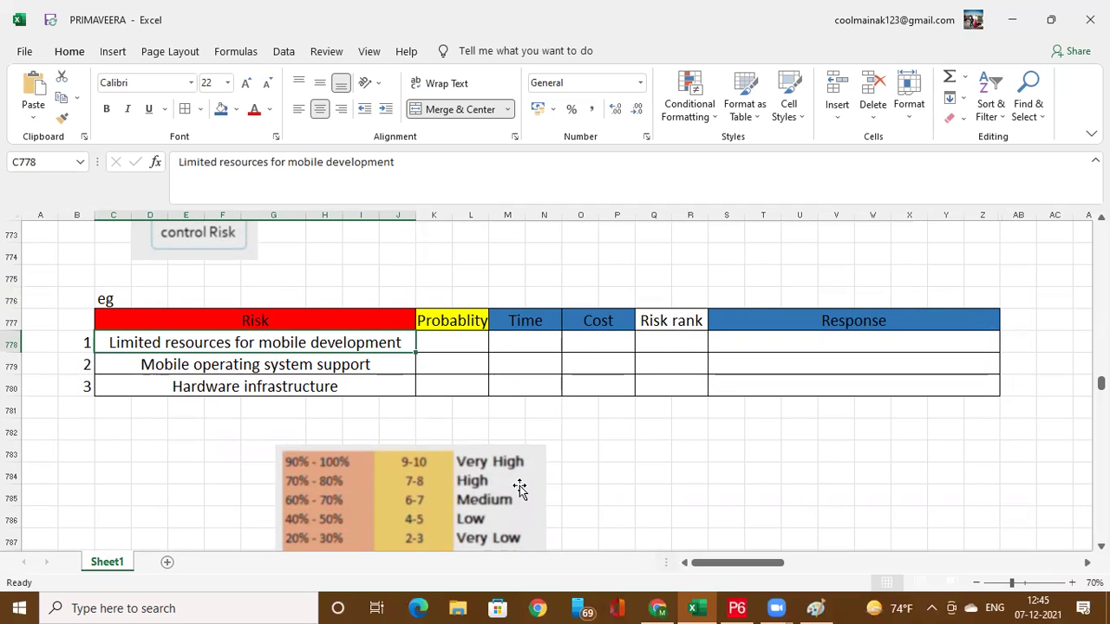
Rate the risk probabilities: 75% for limited resources, 60% for mobile operating system support and 40% for hardware infrastructure.
{"action": "scroll", "coordinate": [393, 481], "scroll_direction": "down", "scroll_amount": 1}
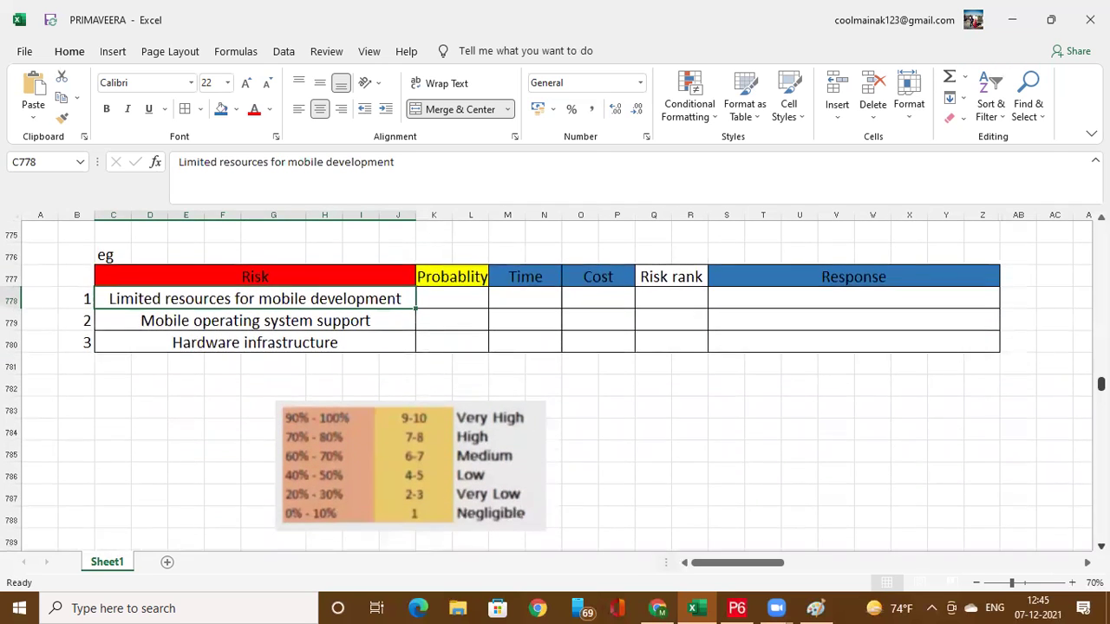
{"action": "scroll", "coordinate": [393, 478], "scroll_direction": "up", "scroll_amount": 1}
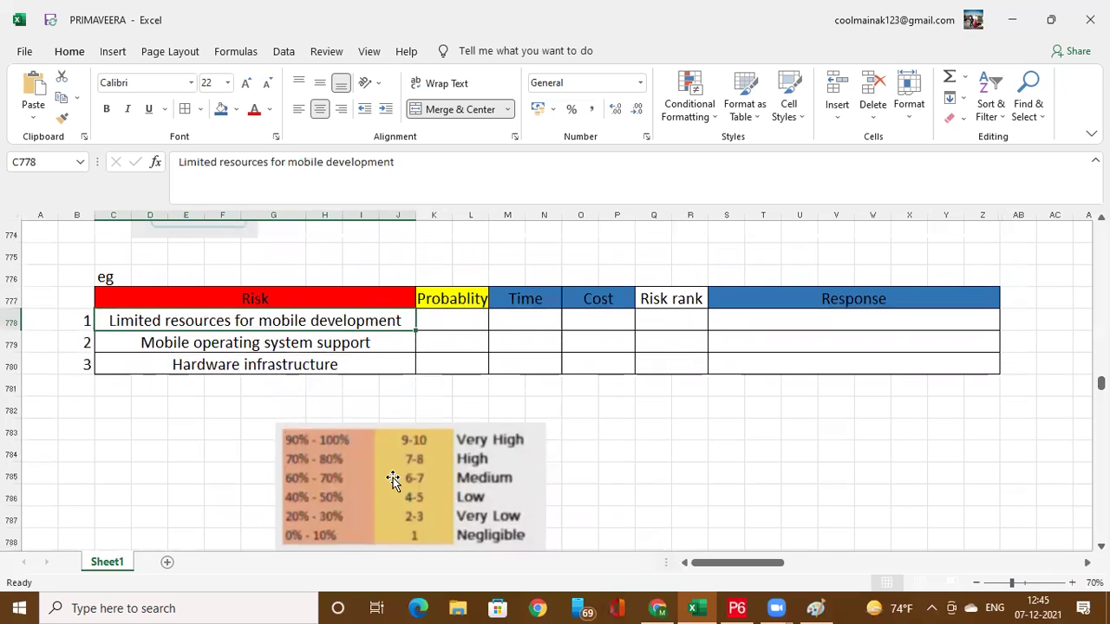
{"action": "scroll", "coordinate": [391, 436], "scroll_direction": "down", "scroll_amount": 1}
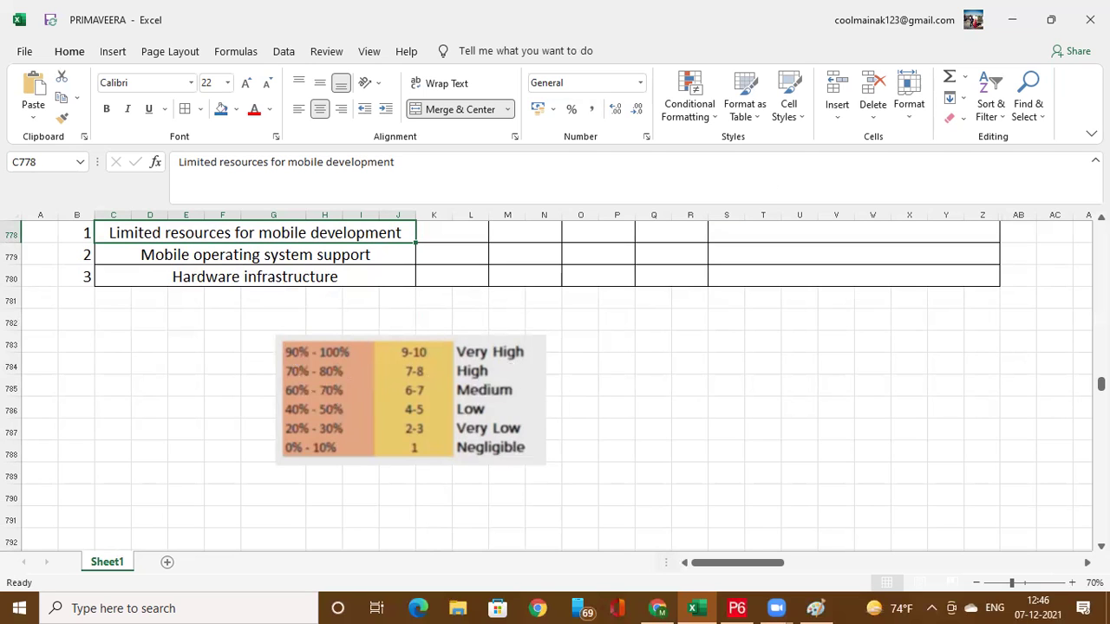
{"action": "scroll", "coordinate": [512, 371], "scroll_direction": "up", "scroll_amount": 1}
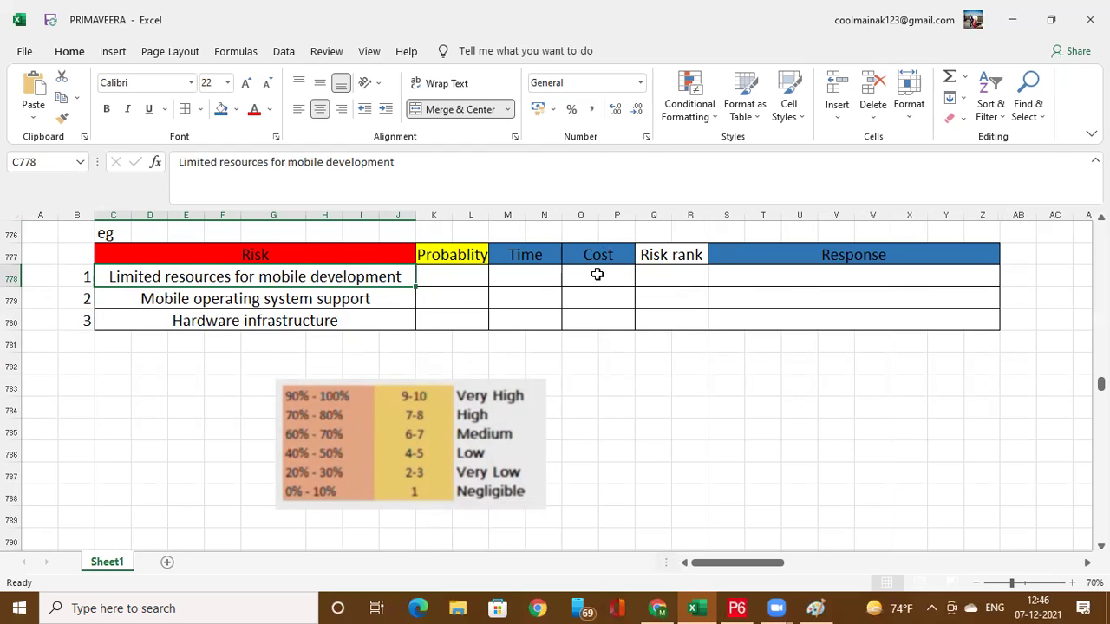
{"action": "left_click", "coordinate": [440, 272]}
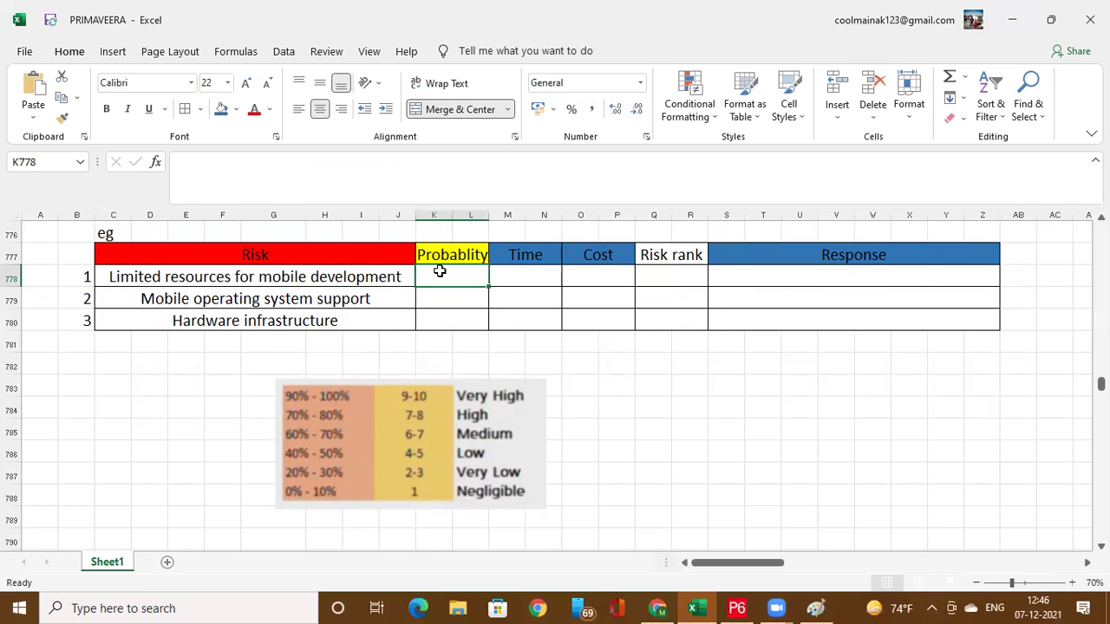
{"action": "type", "text": "75"}
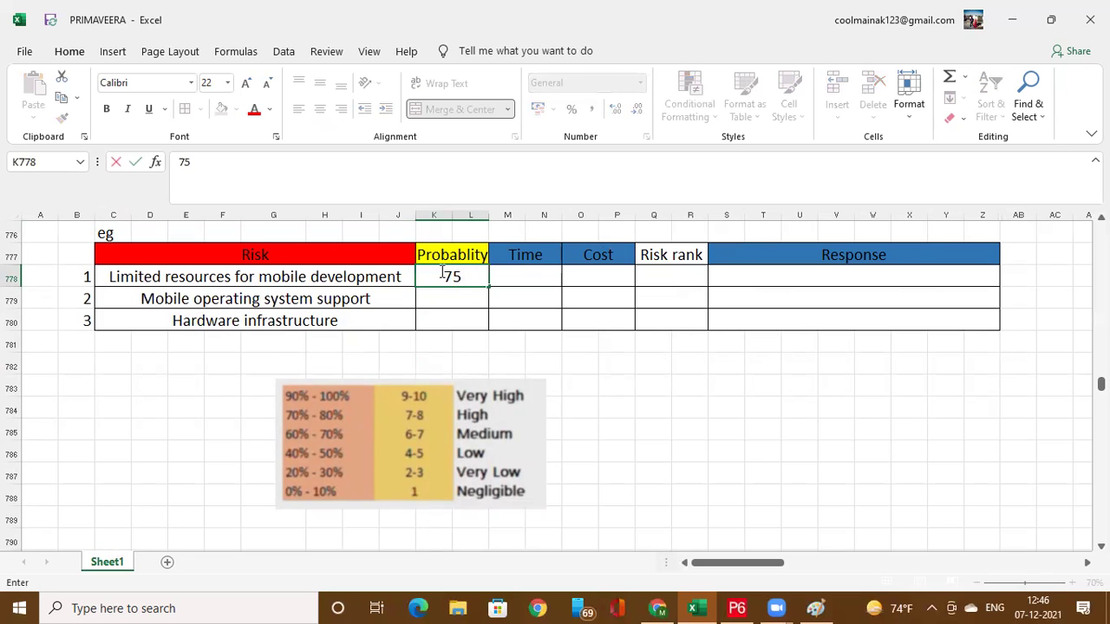
{"action": "type", "text": "%"}
{"action": "left_click", "coordinate": [466, 298]}
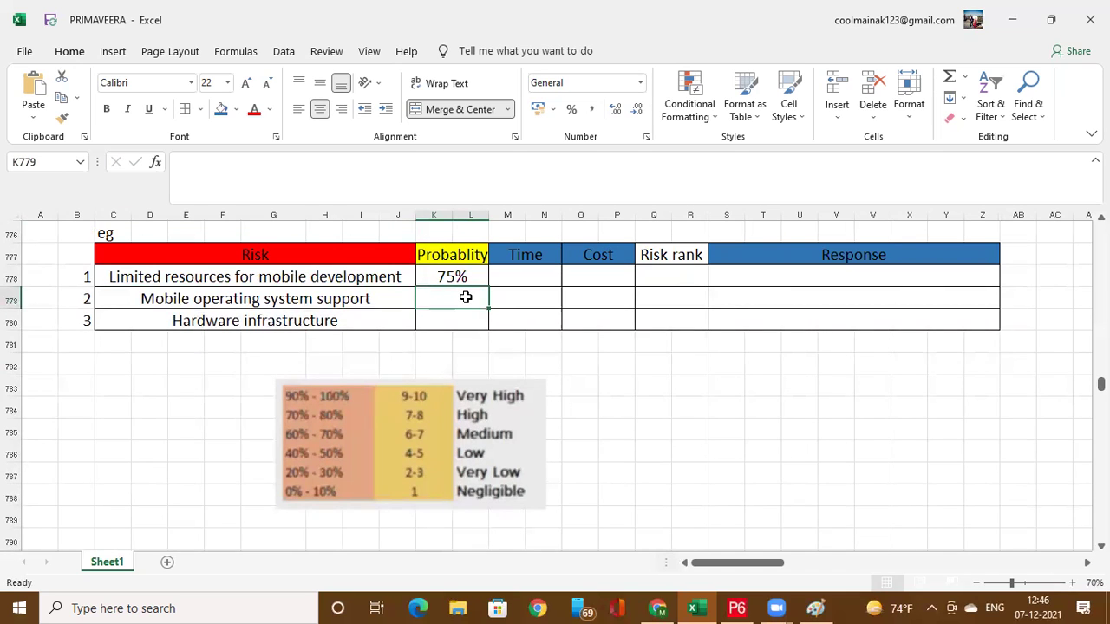
{"action": "type", "text": "60"}
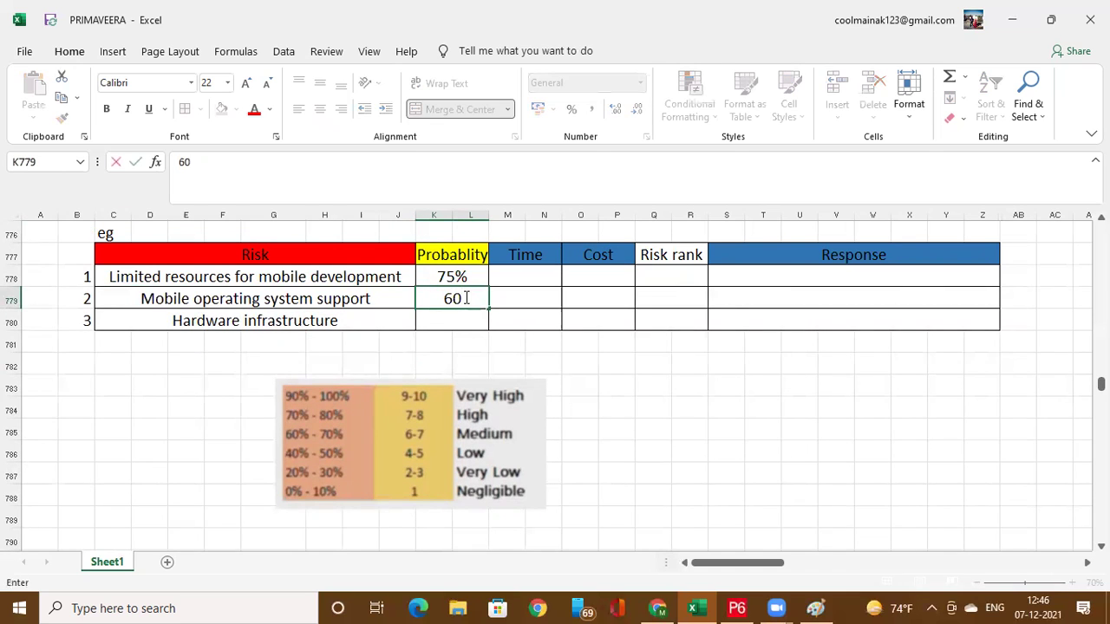
{"action": "type", "text": "%"}
{"action": "left_click", "coordinate": [465, 324]}
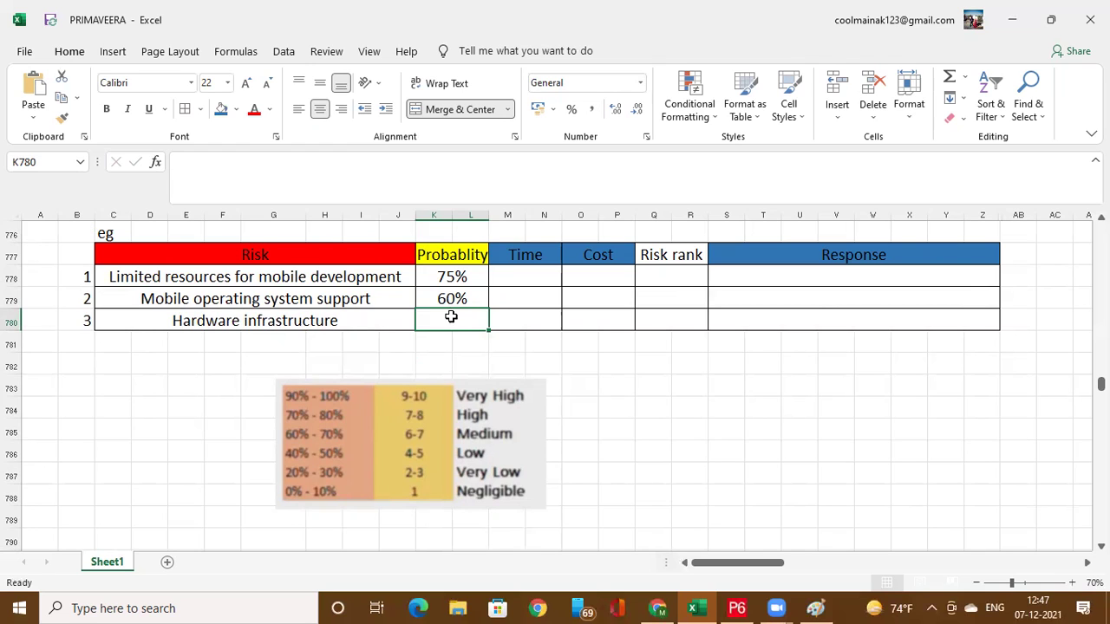
{"action": "type", "text": "40%"}
{"action": "left_click", "coordinate": [496, 296]}
Enter a time impact of 9 and a cost impact of 9 for the limited resources risk.
{"action": "left_click", "coordinate": [520, 275]}
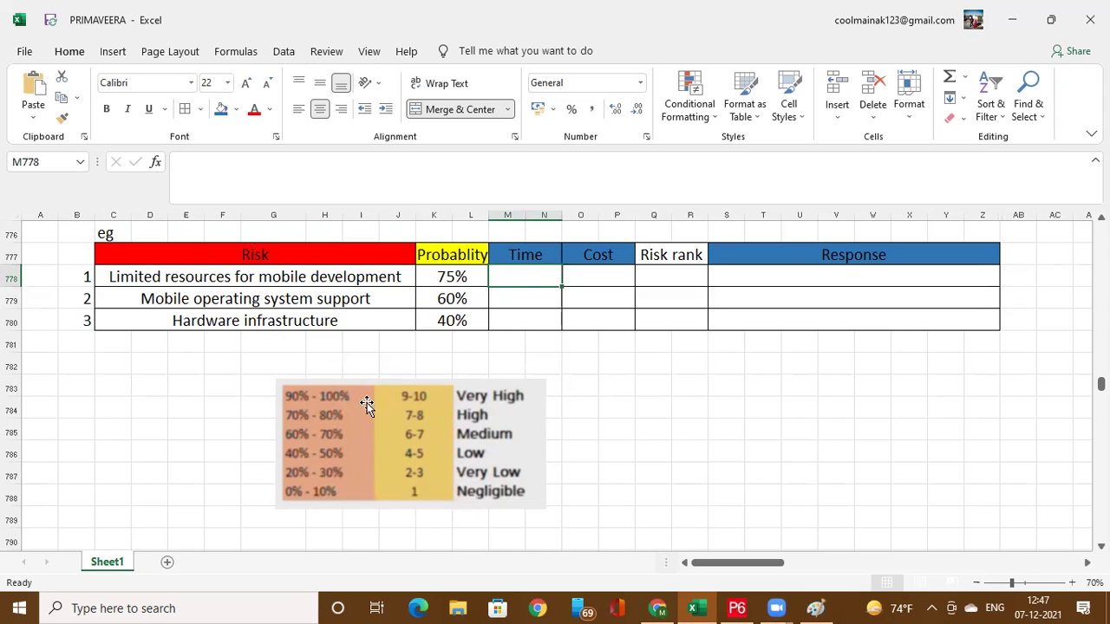
{"action": "type", "text": "8"}
{"action": "key", "text": "Tab"}
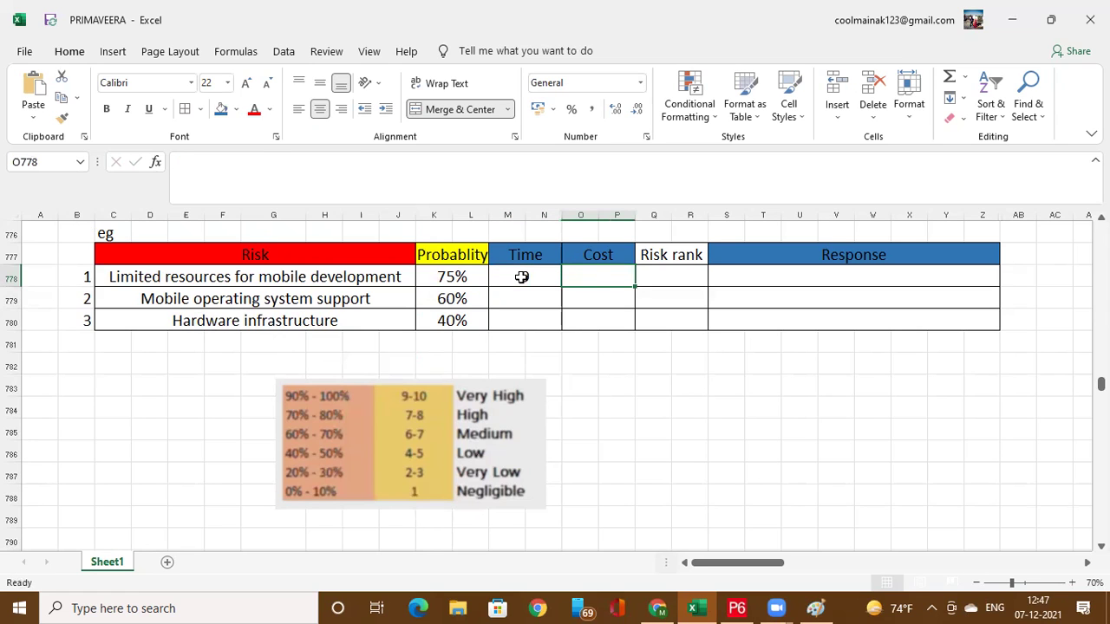
{"action": "type", "text": "9"}
{"action": "key", "text": "Return"}
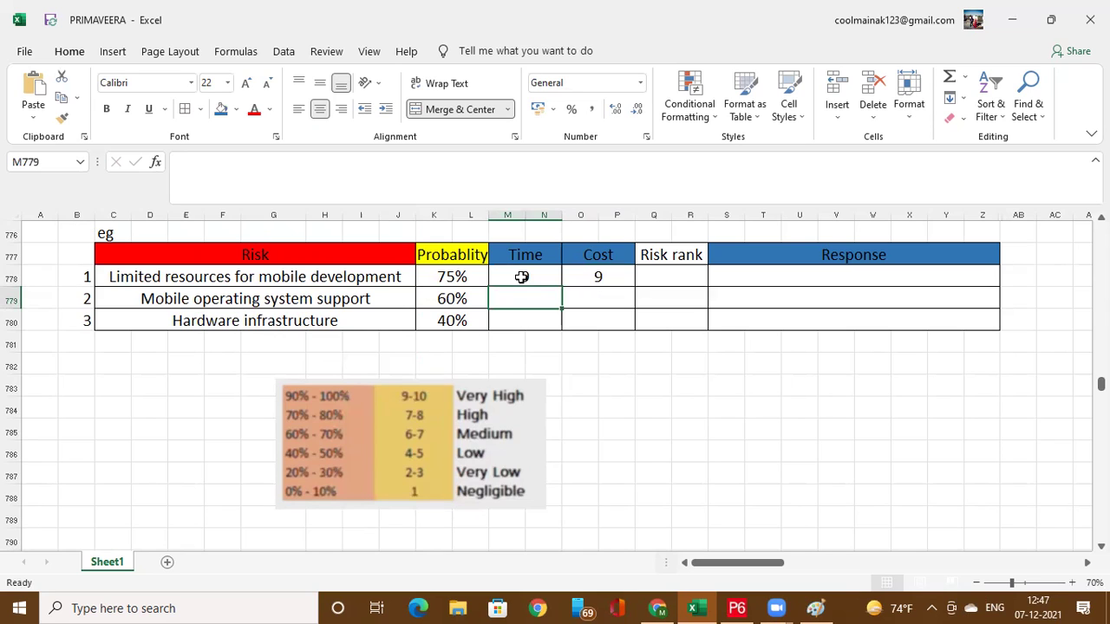
Enter a time impact of 8 and a cost impact of 6 for the mobile operating system support risk.
{"action": "type", "text": "8"}
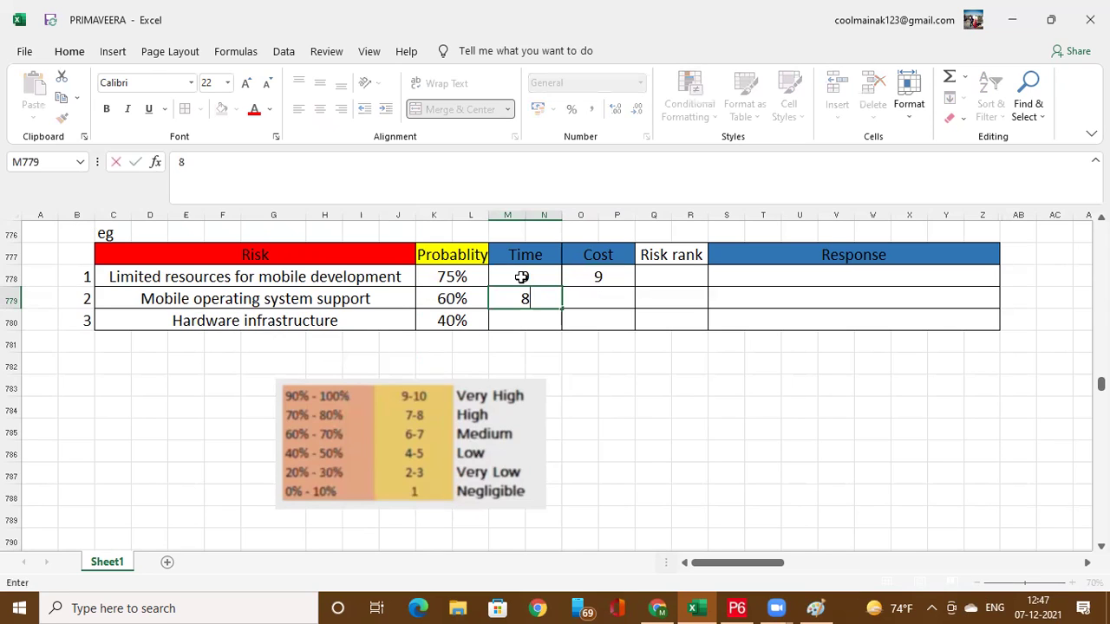
{"action": "key", "text": "Tab"}
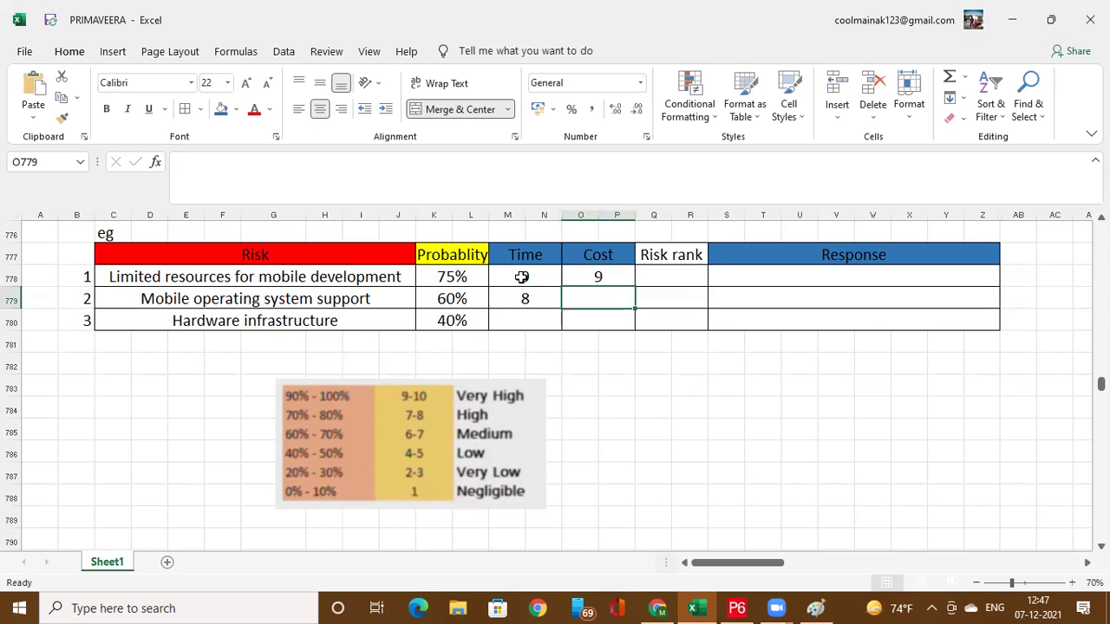
{"action": "type", "text": "6"}
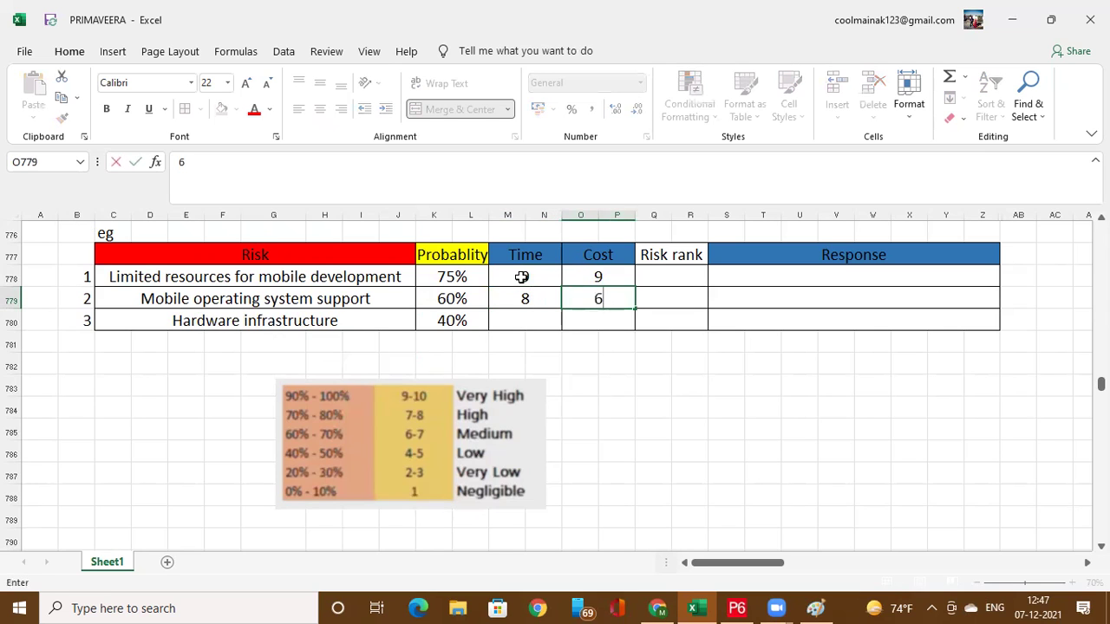
{"action": "key", "text": "Left"}
Enter a time impact of 4 and a cost impact of 10 for the hardware infrastructure risk.
{"action": "key", "text": "Down"}
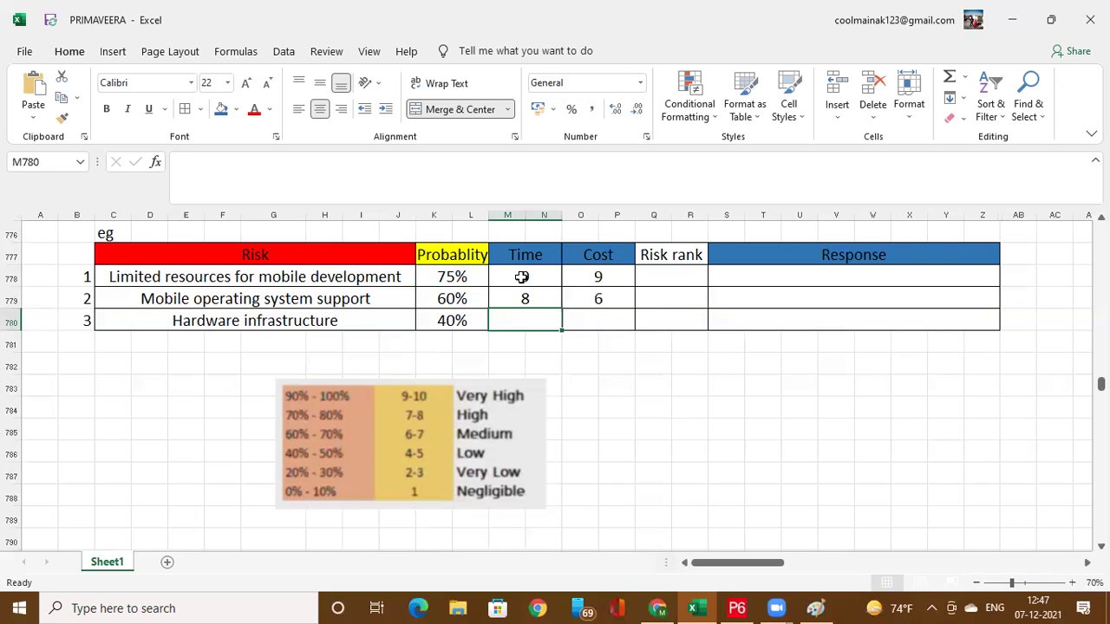
{"action": "type", "text": "4"}
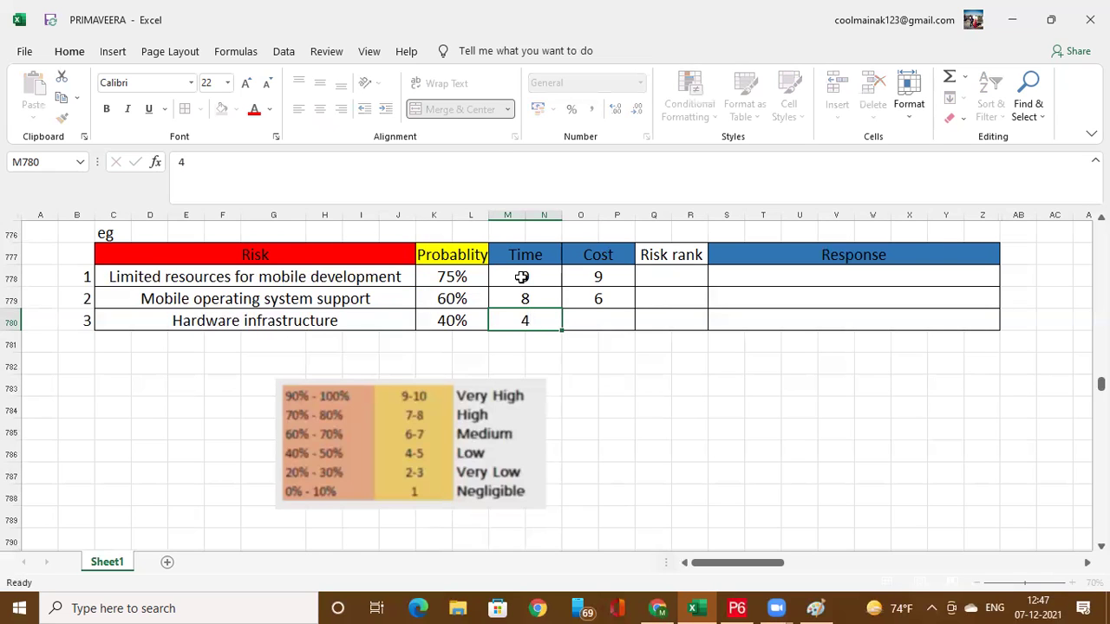
{"action": "key", "text": "Tab"}
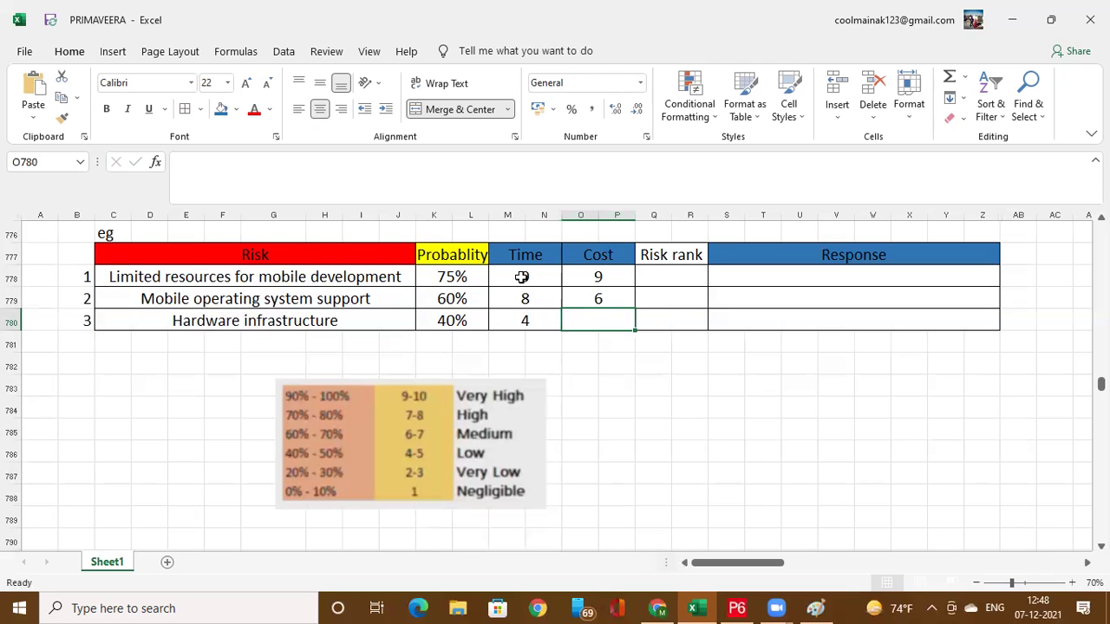
{"action": "type", "text": "10"}
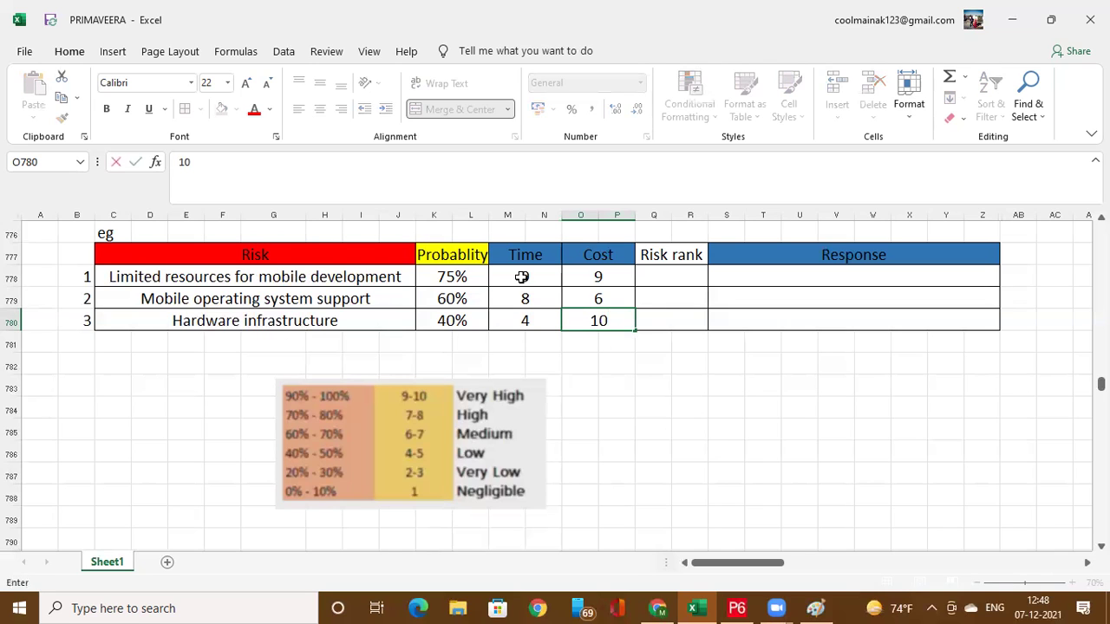
{"action": "key", "text": "Left"}
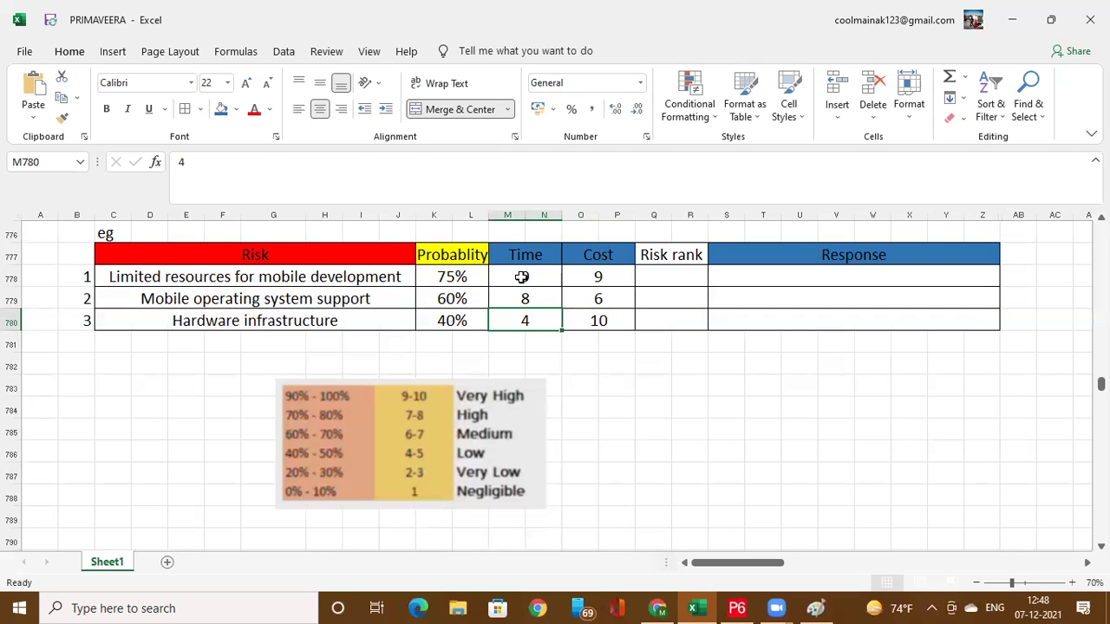
Calculate the first risk's rank in Q778 with =K778*M778*O778 and fill the formula down to the other two risks.
{"action": "left_click", "coordinate": [673, 274]}
{"action": "type", "text": "="}
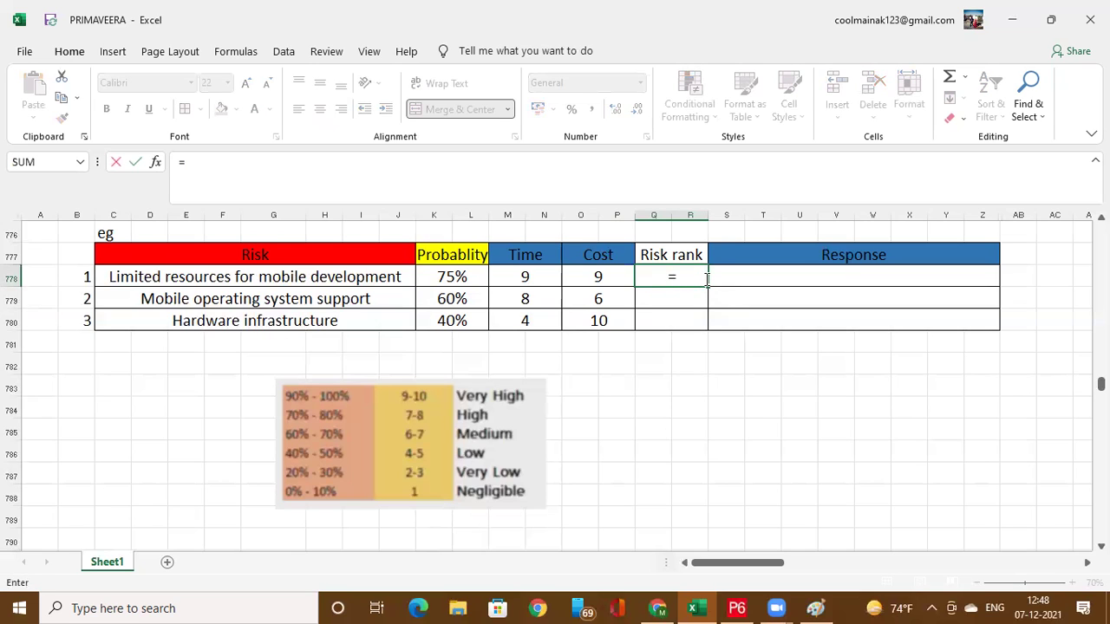
{"action": "left_click", "coordinate": [464, 276]}
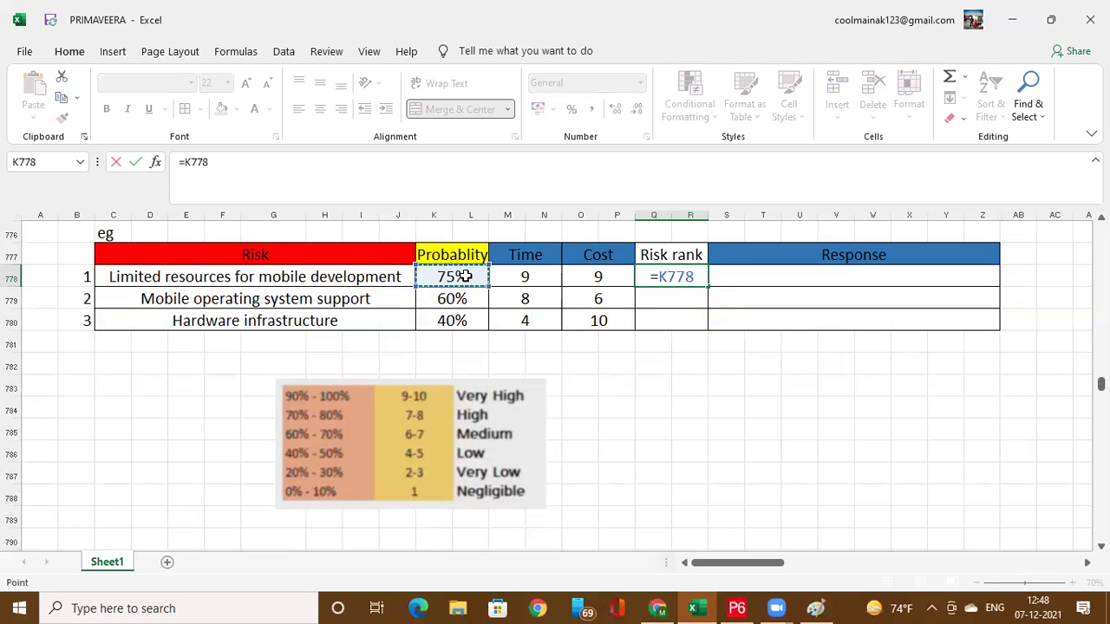
{"action": "type", "text": "*"}
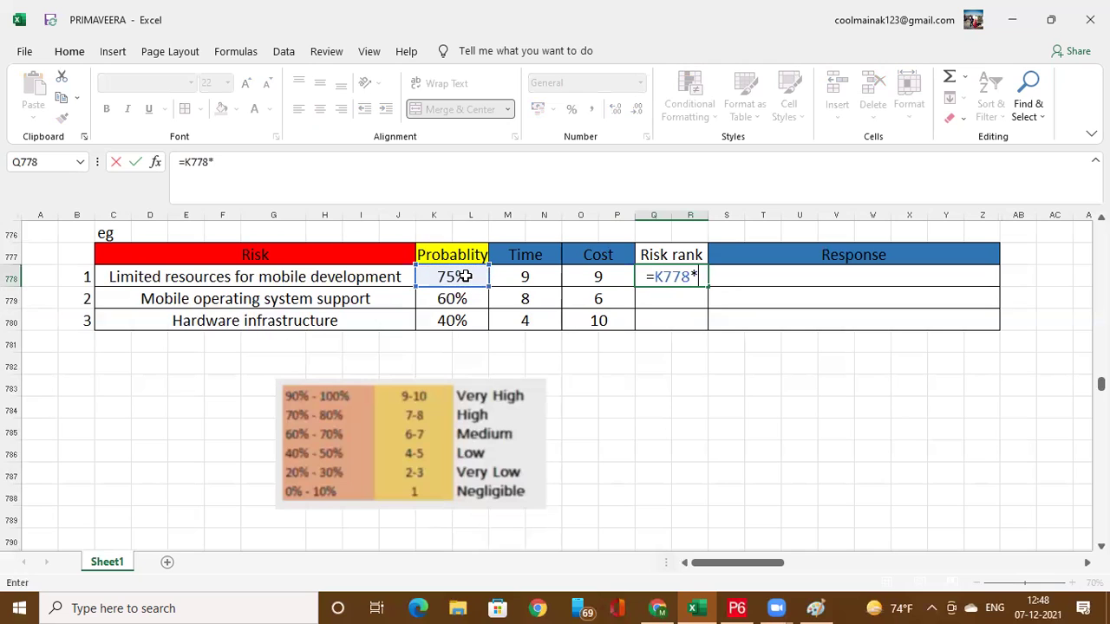
{"action": "left_click", "coordinate": [527, 278]}
{"action": "type", "text": "*"}
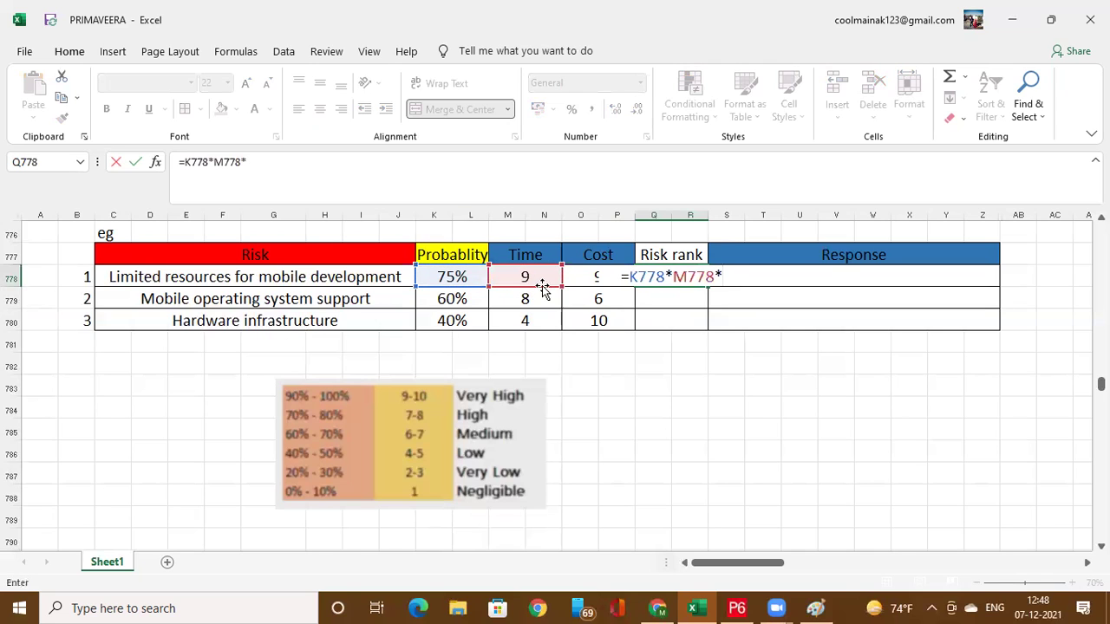
{"action": "left_click", "coordinate": [589, 276]}
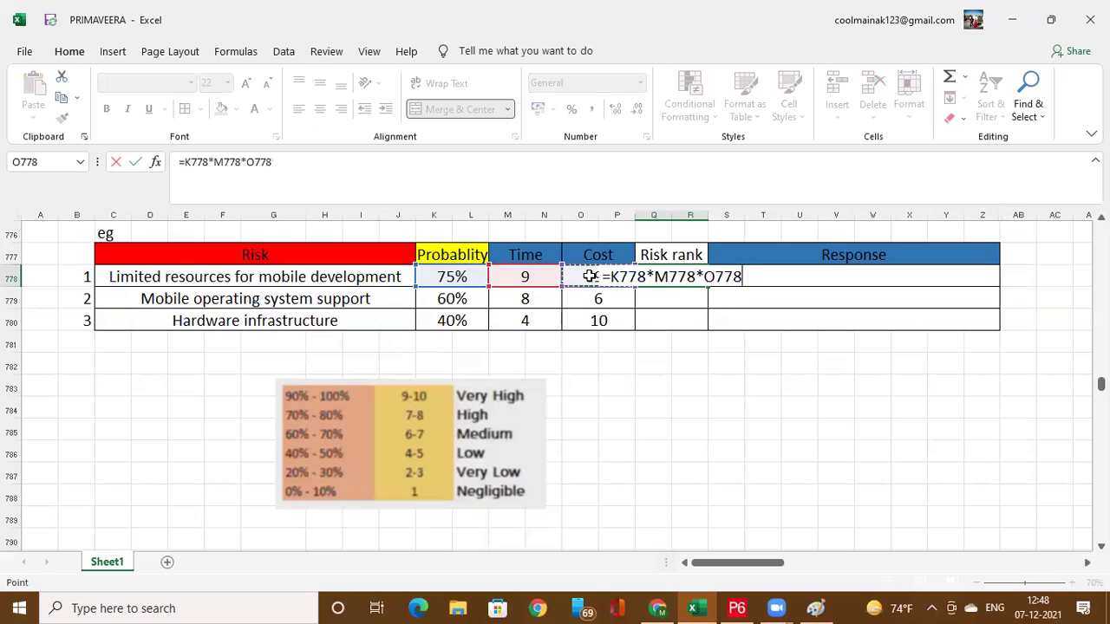
{"action": "key", "text": "Return"}
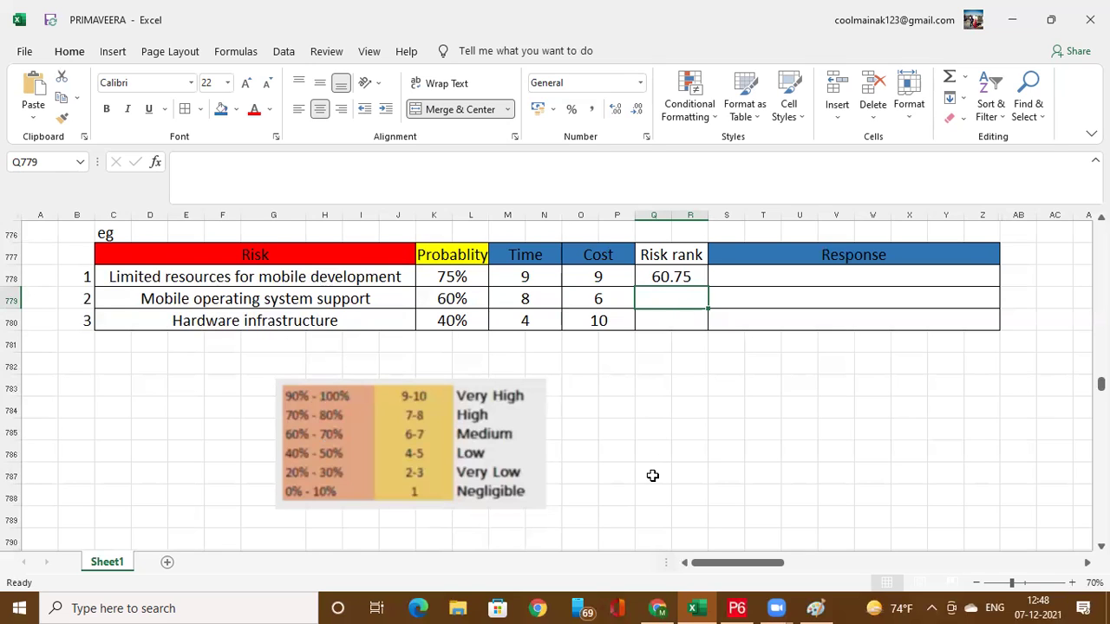
{"action": "left_click", "coordinate": [675, 276]}
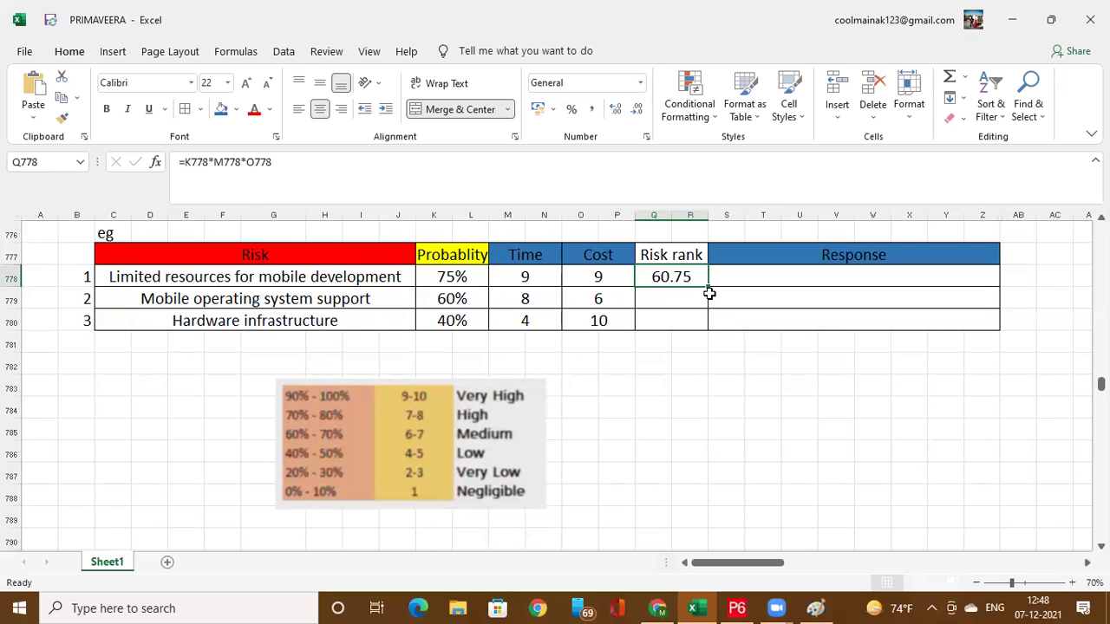
{"action": "left_click_drag", "start_coordinate": [708, 288], "coordinate": [710, 324]}
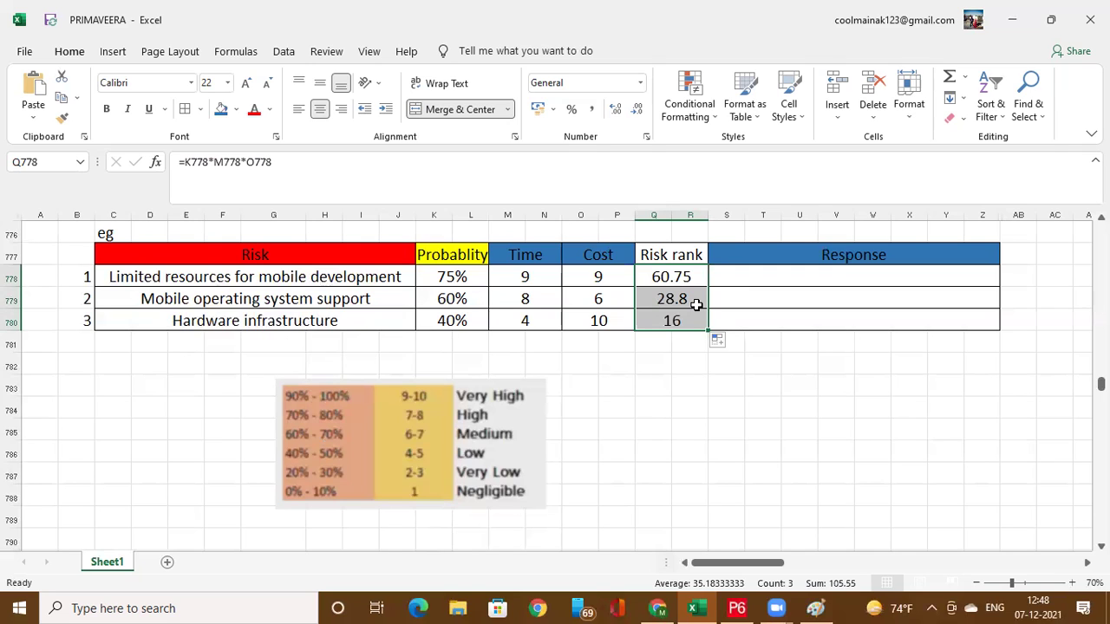
Review the risk rank cells of the three risks and read the prepared response texts in rows 807 to 809.
{"action": "left_click", "coordinate": [697, 305]}
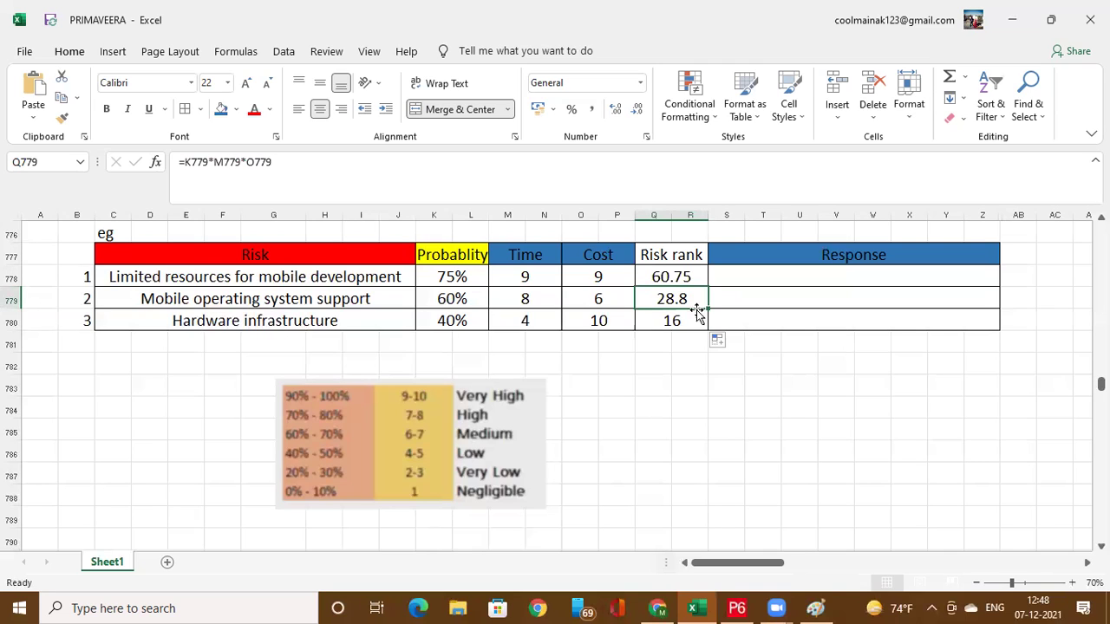
{"action": "left_click", "coordinate": [696, 320]}
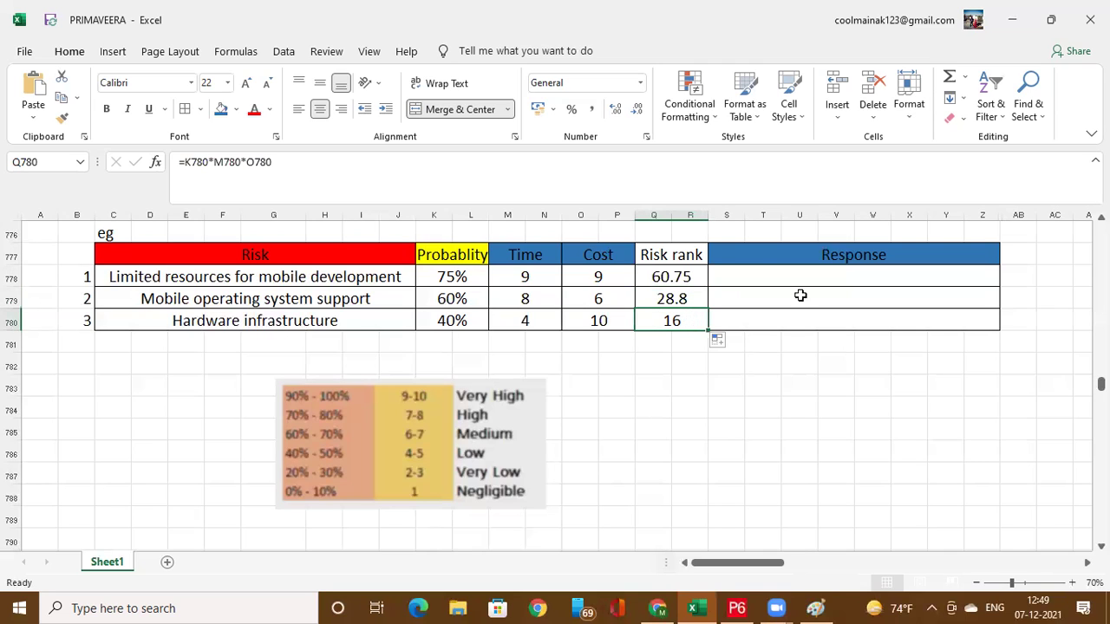
{"action": "left_click", "coordinate": [679, 268]}
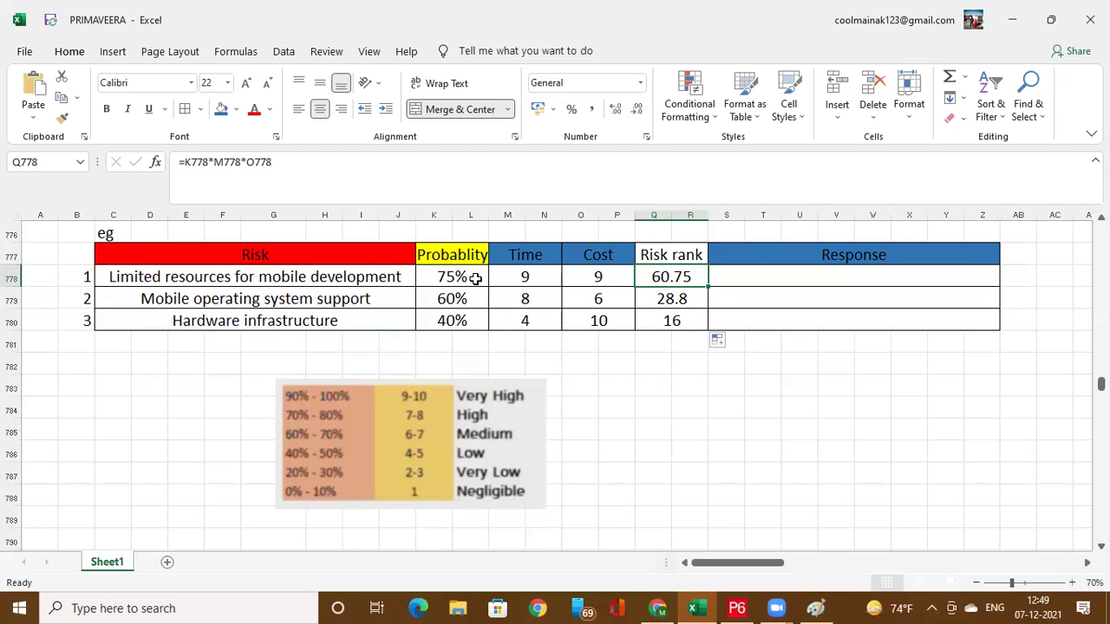
{"action": "left_click", "coordinate": [612, 279]}
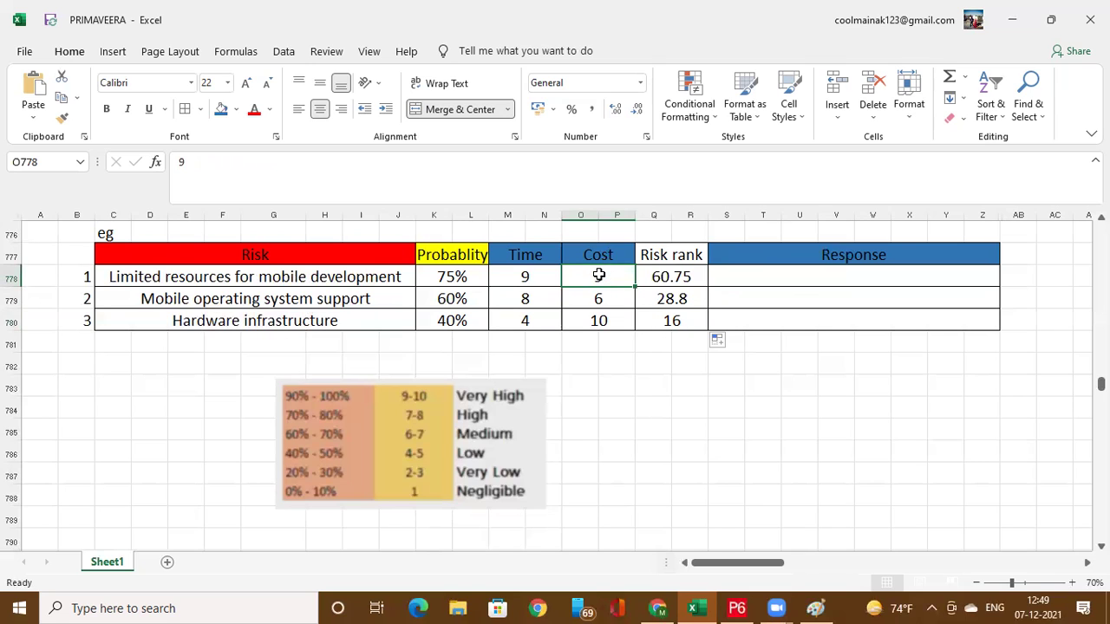
{"action": "left_click", "coordinate": [692, 301]}
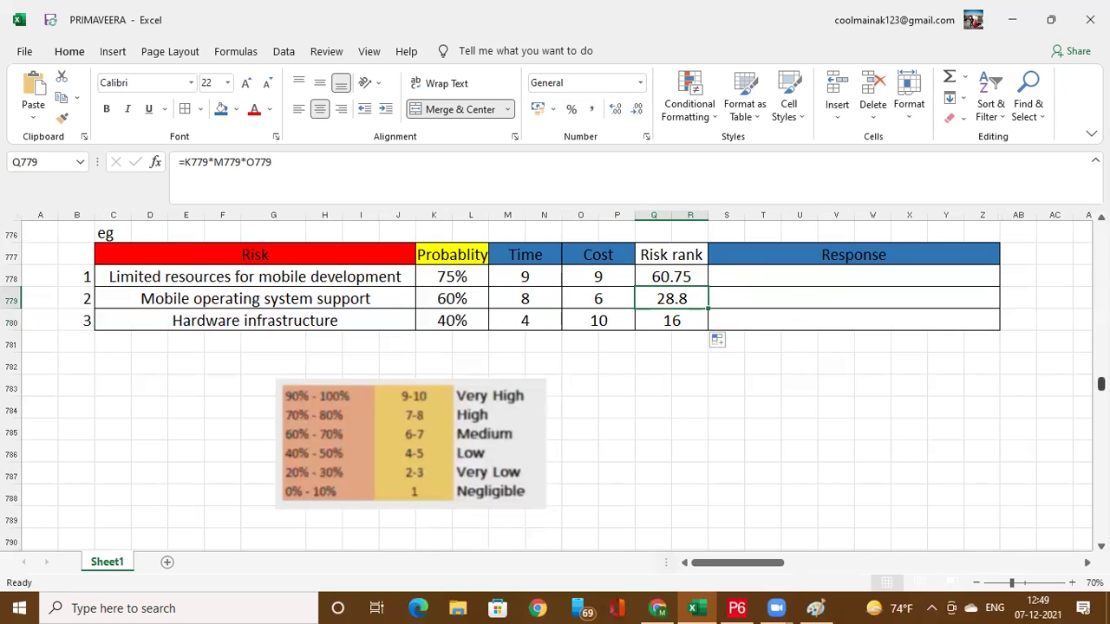
{"action": "scroll", "coordinate": [555, 385], "scroll_direction": "down", "scroll_amount": 10}
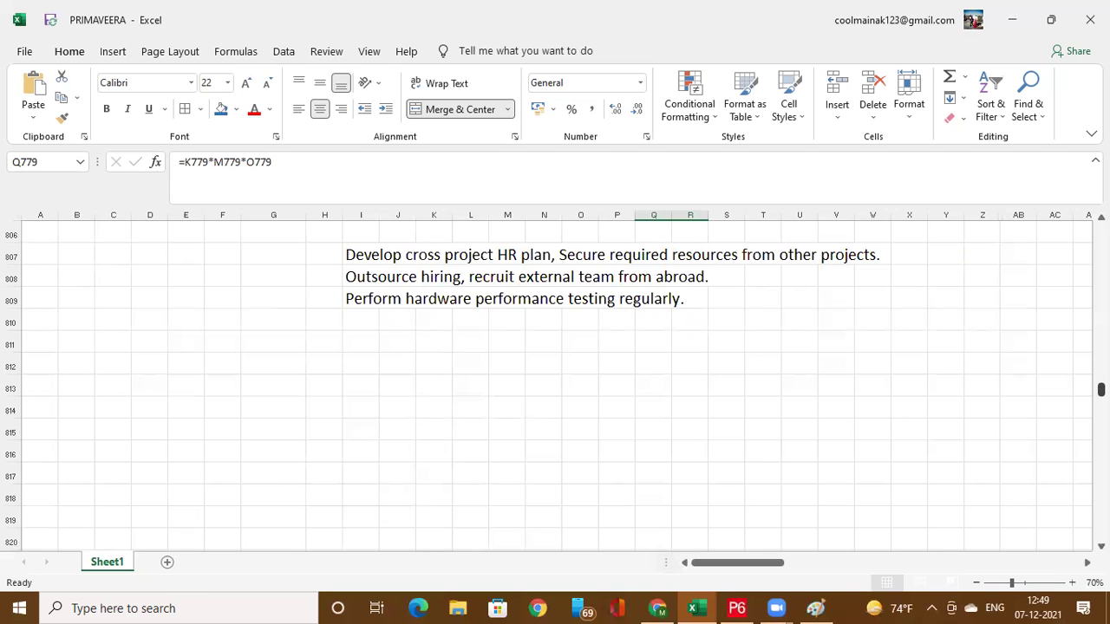
{"action": "scroll", "coordinate": [1016, 430], "scroll_direction": "up", "scroll_amount": 10}
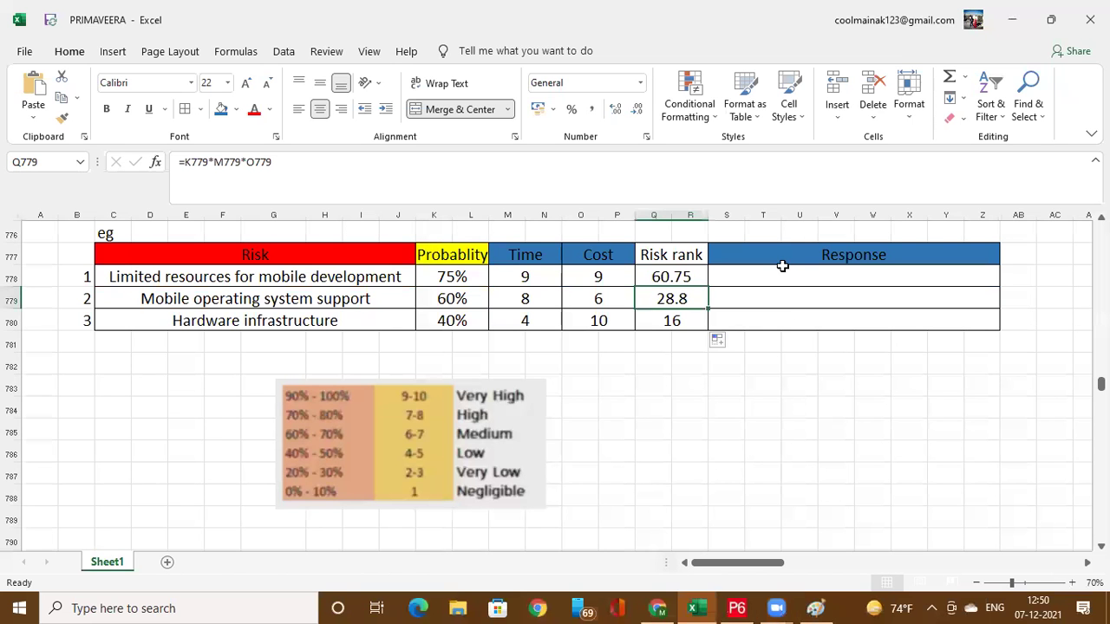
Review the risk management process flowchart, the bank project description and the Response column of the risk table.
{"action": "left_click", "coordinate": [776, 277]}
{"action": "scroll", "coordinate": [723, 328], "scroll_direction": "up", "scroll_amount": 4}
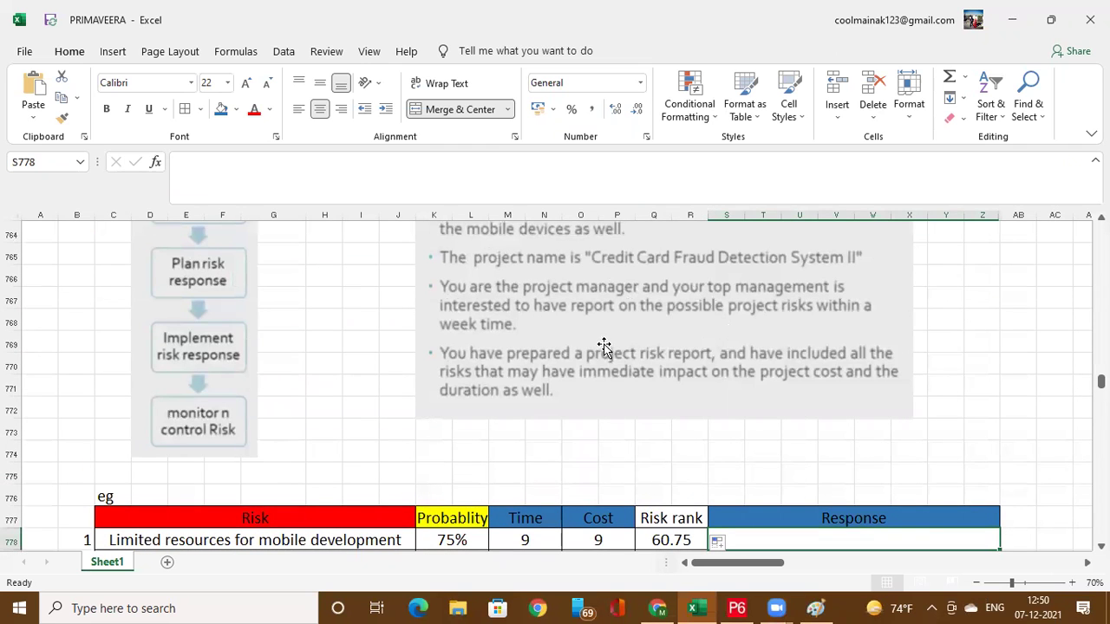
{"action": "scroll", "coordinate": [434, 358], "scroll_direction": "up", "scroll_amount": 3}
{"action": "scroll", "coordinate": [245, 417], "scroll_direction": "up", "scroll_amount": 1}
{"action": "scroll", "coordinate": [245, 412], "scroll_direction": "down", "scroll_amount": 1}
{"action": "scroll", "coordinate": [213, 354], "scroll_direction": "down", "scroll_amount": 4}
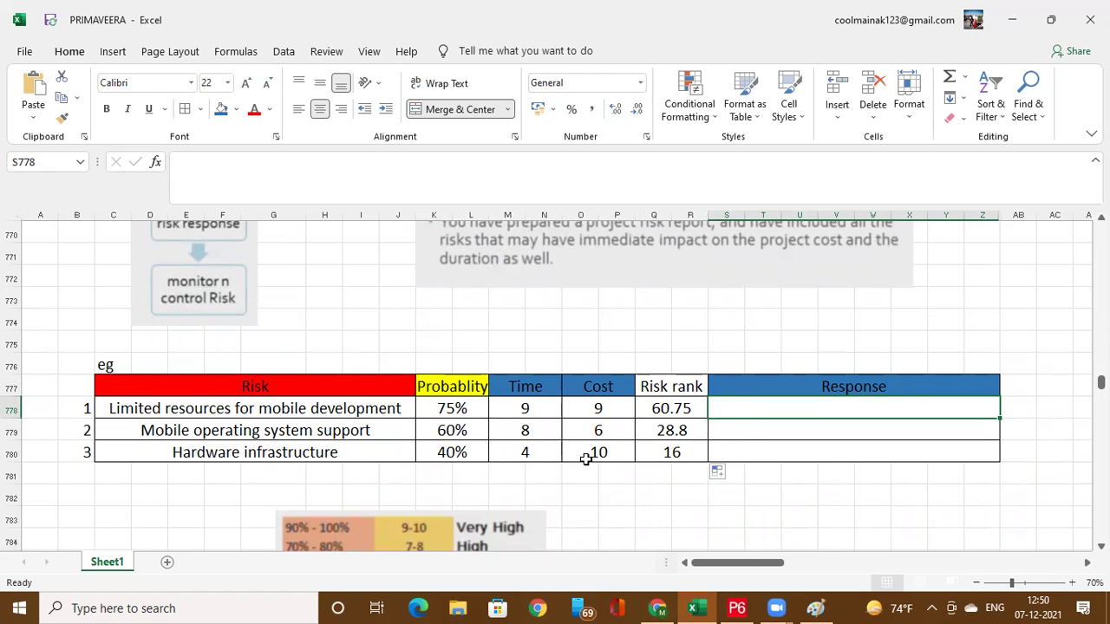
{"action": "scroll", "coordinate": [438, 447], "scroll_direction": "up", "scroll_amount": 3}
{"action": "scroll", "coordinate": [280, 440], "scroll_direction": "up", "scroll_amount": 2}
{"action": "scroll", "coordinate": [280, 441], "scroll_direction": "down", "scroll_amount": 1}
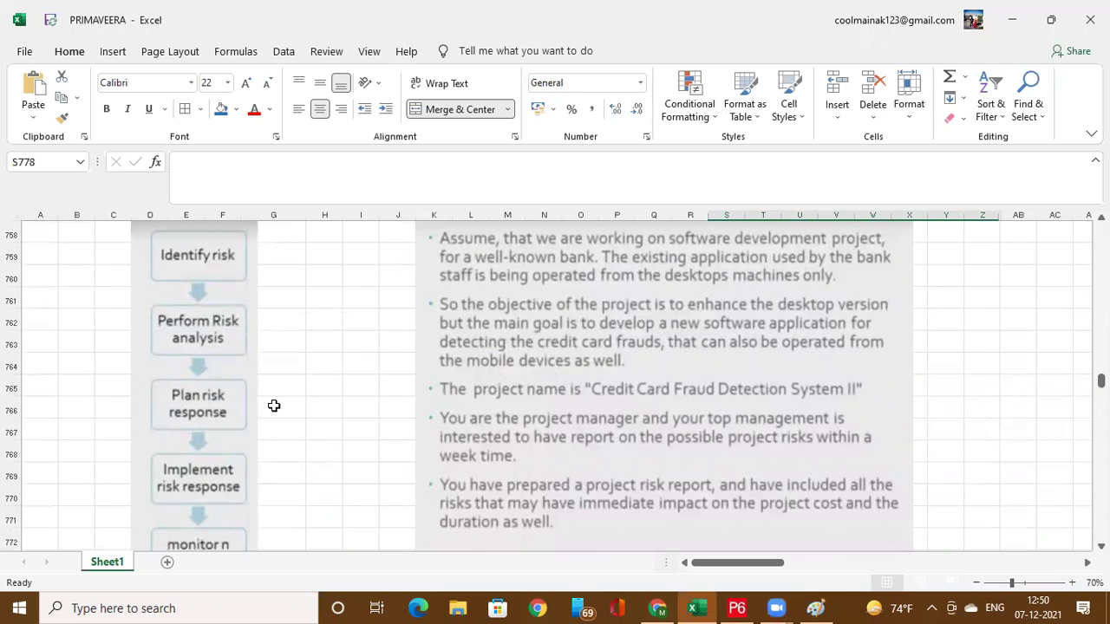
{"action": "scroll", "coordinate": [272, 404], "scroll_direction": "down", "scroll_amount": 3}
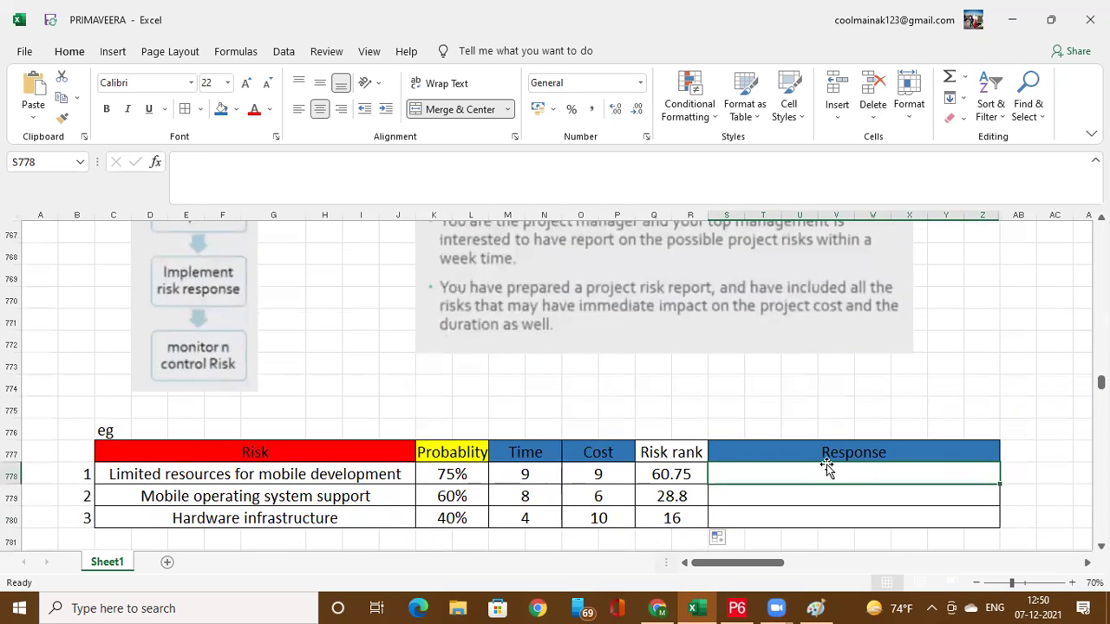
{"action": "left_click", "coordinate": [861, 454]}
{"action": "scroll", "coordinate": [864, 457], "scroll_direction": "down", "scroll_amount": 1}
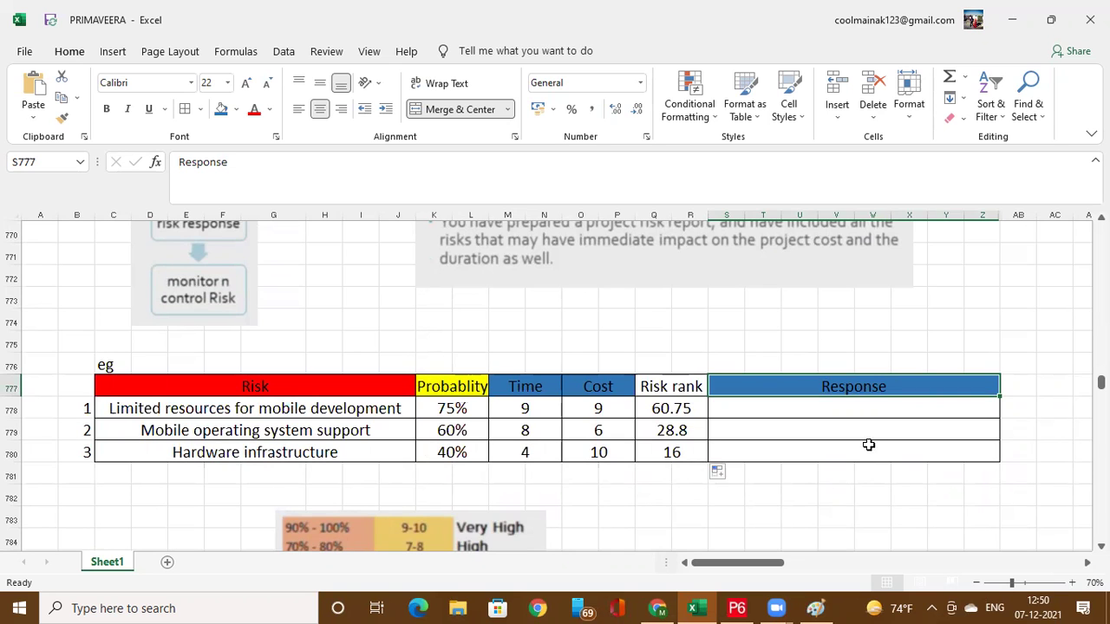
{"action": "scroll", "coordinate": [871, 438], "scroll_direction": "down", "scroll_amount": 1}
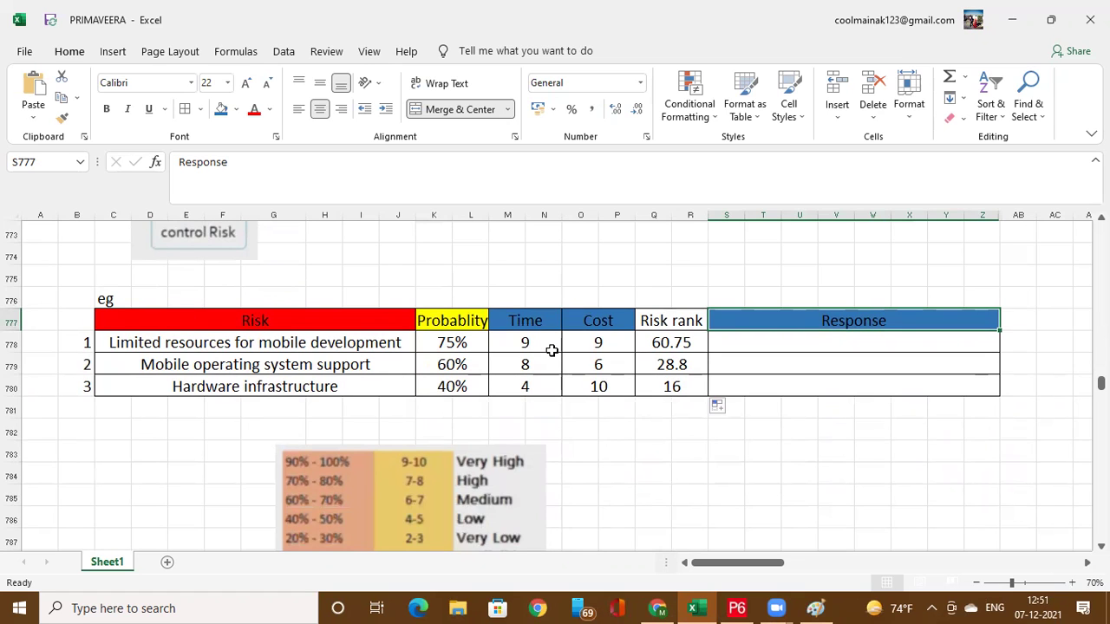
Start a list of risk response types beside the rating scale with 1.Avoid in T784 and 2.accept in T785.
{"action": "scroll", "coordinate": [551, 350], "scroll_direction": "down", "scroll_amount": 3}
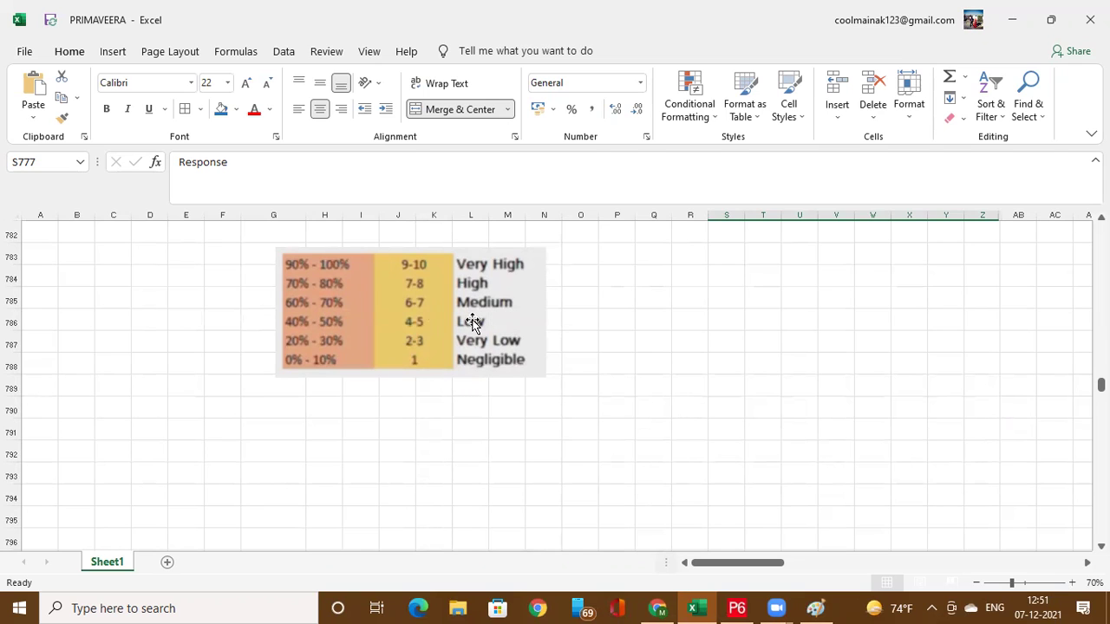
{"action": "left_click", "coordinate": [753, 268]}
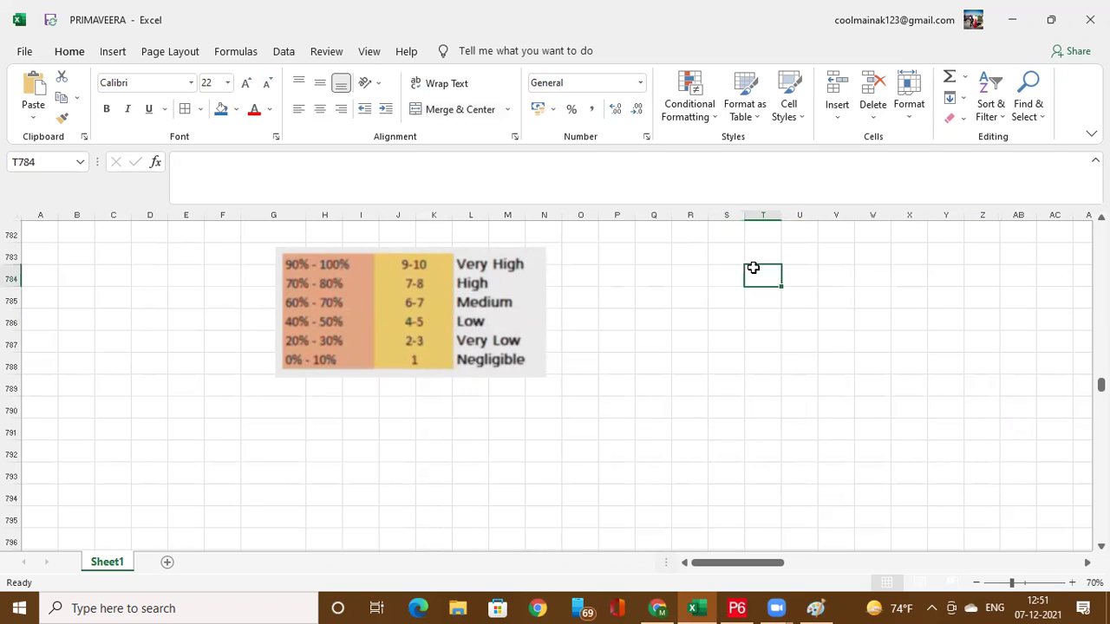
{"action": "type", "text": "1."}
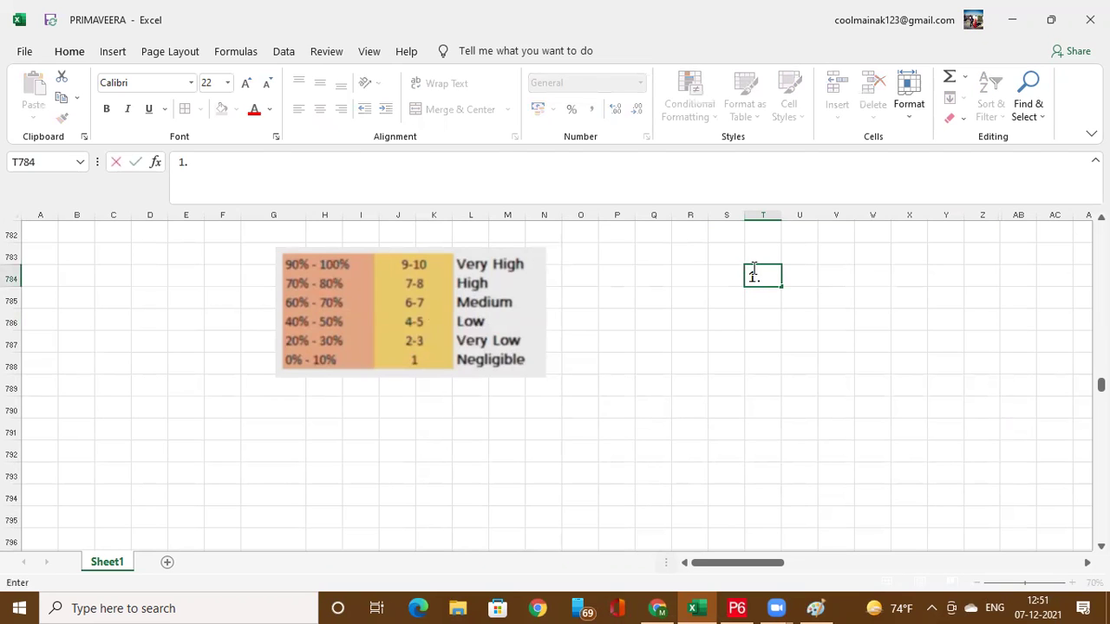
{"action": "type", "text": "Avoid"}
{"action": "key", "text": "Return"}
{"action": "type", "text": "2."}
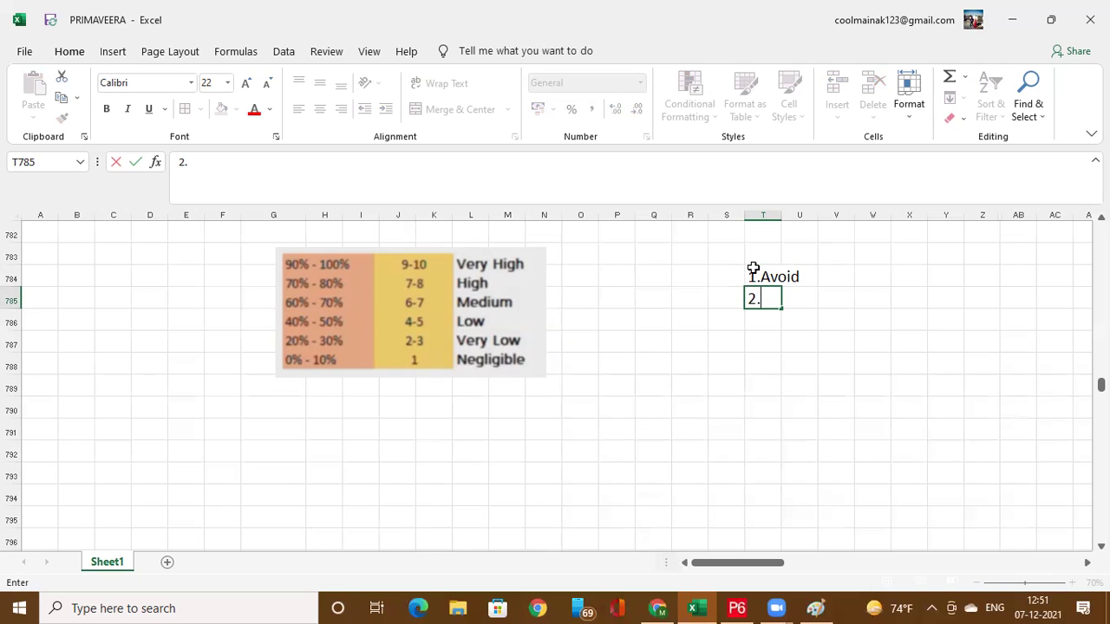
{"action": "type", "text": "accept"}
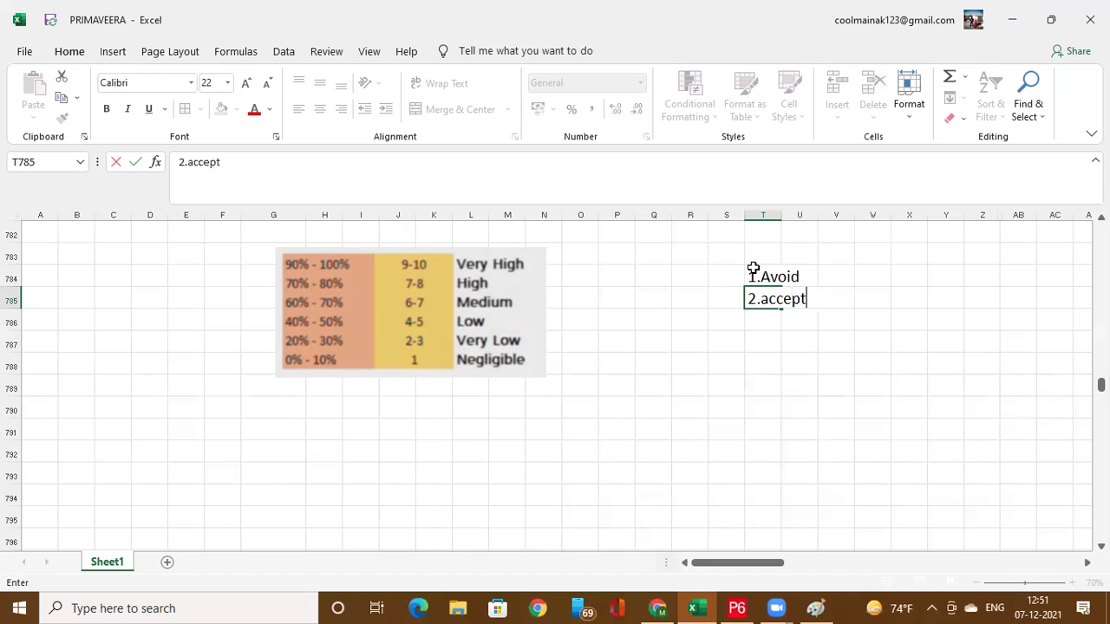
Add 3.reduce to the list of response types in T786.
{"action": "left_click", "coordinate": [788, 321]}
{"action": "left_click", "coordinate": [760, 319]}
{"action": "type", "text": "3."}
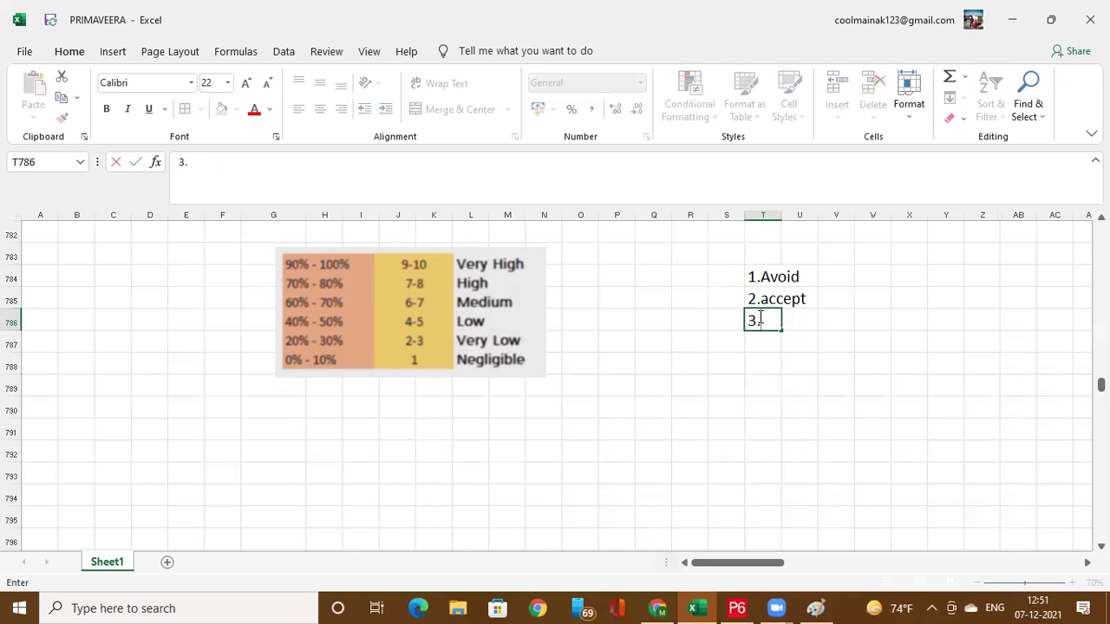
{"action": "type", "text": "reduce"}
{"action": "key", "text": "Return"}
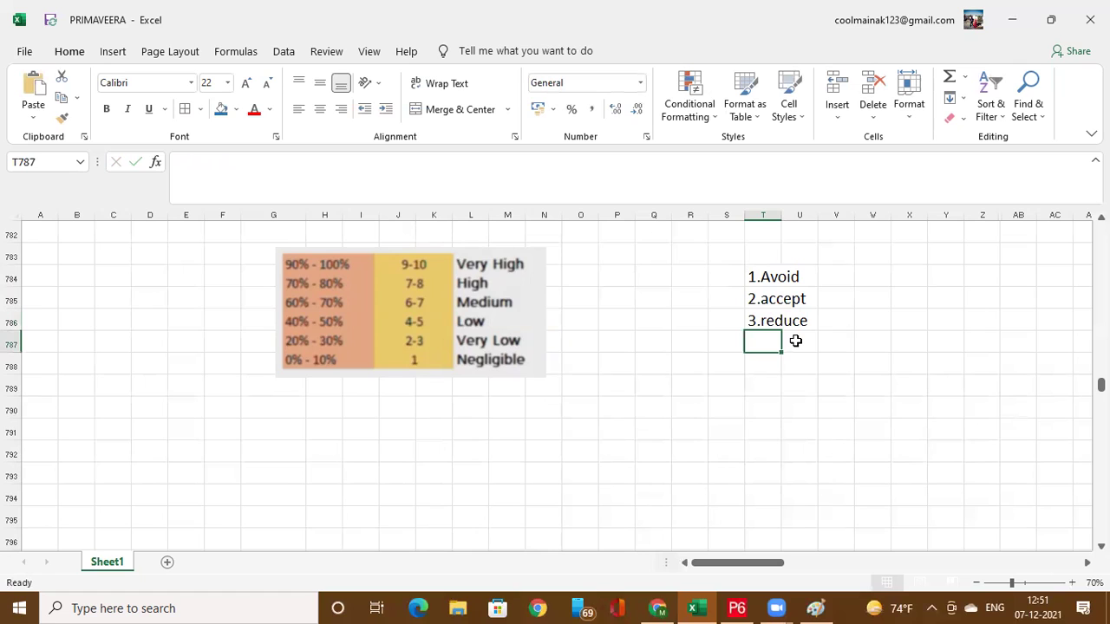
Add 4.transfer to the response type list in T787 and highlight the four entries for review.
{"action": "type", "text": "3."}
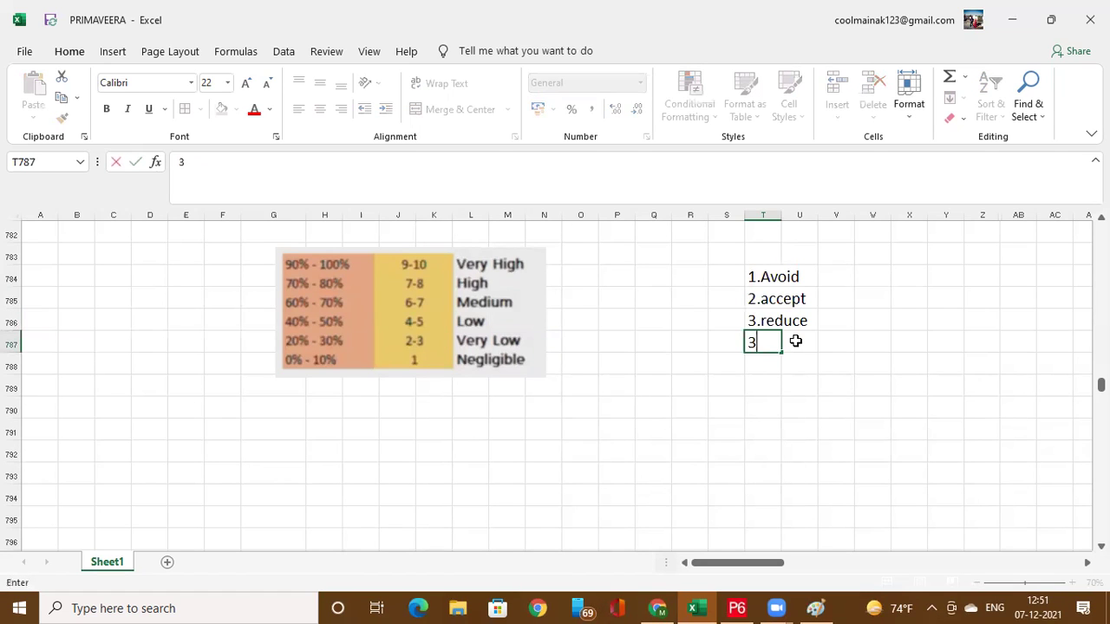
{"action": "key", "text": "BackSpace"}
{"action": "key", "text": "BackSpace"}
{"action": "type", "text": "4."}
{"action": "type", "text": "tranfr"}
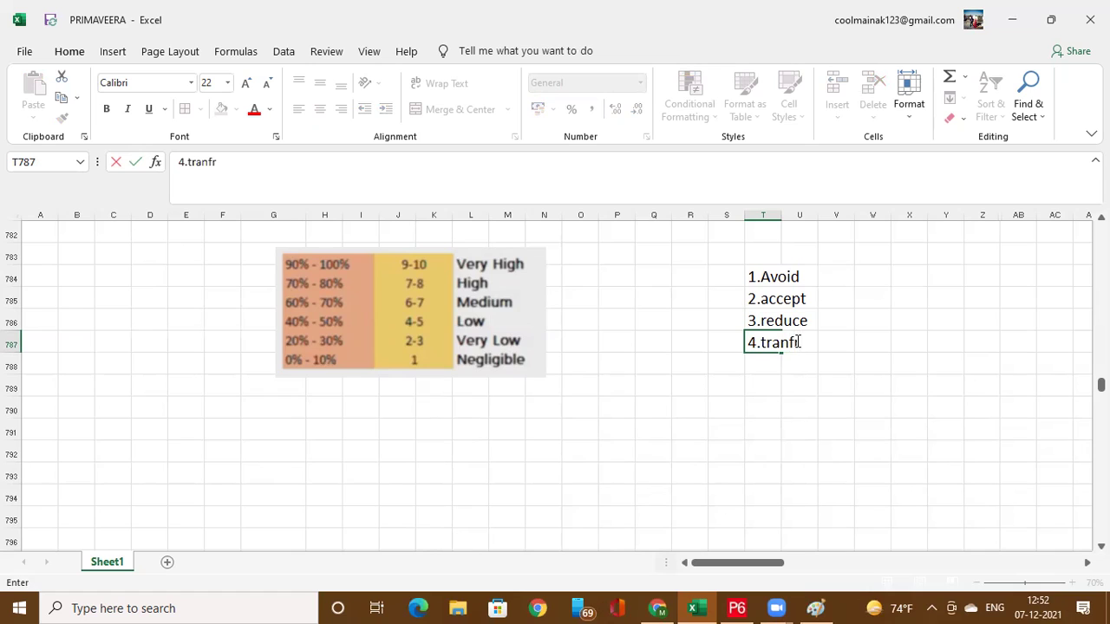
{"action": "type", "text": "er"}
{"action": "key", "text": "BackSpace"}
{"action": "key", "text": "BackSpace"}
{"action": "key", "text": "BackSpace"}
{"action": "key", "text": "BackSpace"}
{"action": "key", "text": "BackSpace"}
{"action": "type", "text": "nsfer"}
{"action": "left_click", "coordinate": [902, 358]}
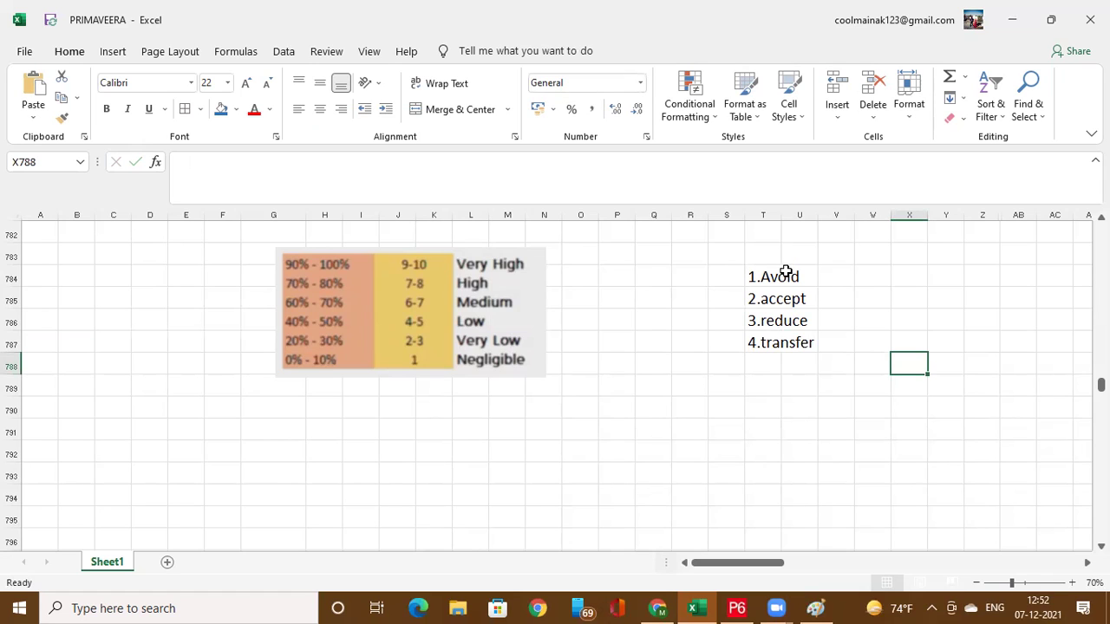
{"action": "left_click_drag", "start_coordinate": [778, 275], "coordinate": [788, 342]}
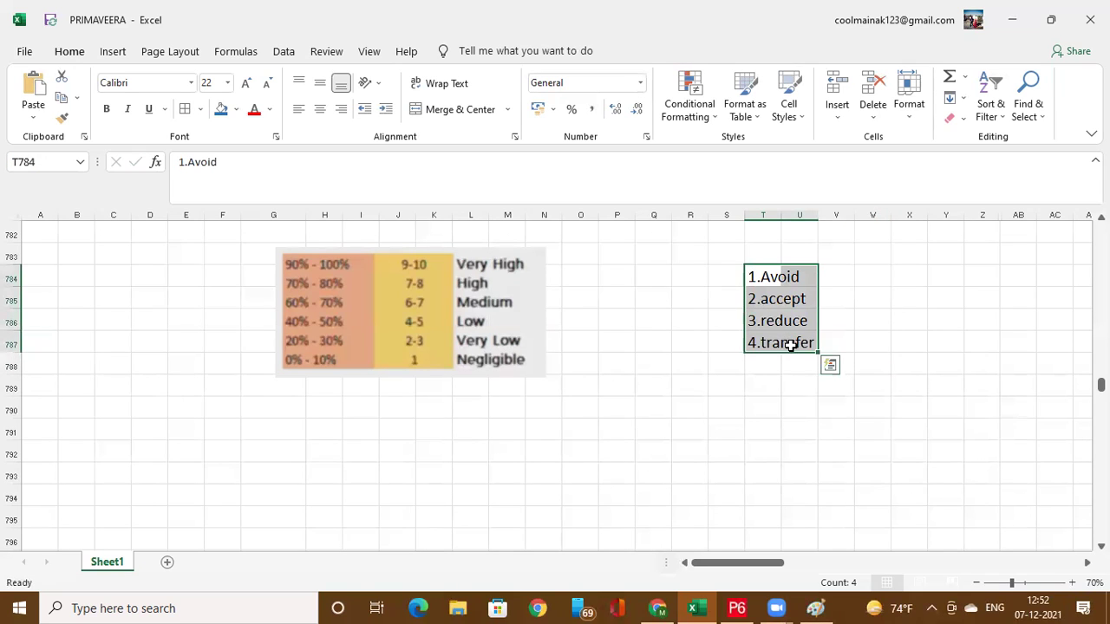
{"action": "left_click", "coordinate": [838, 283]}
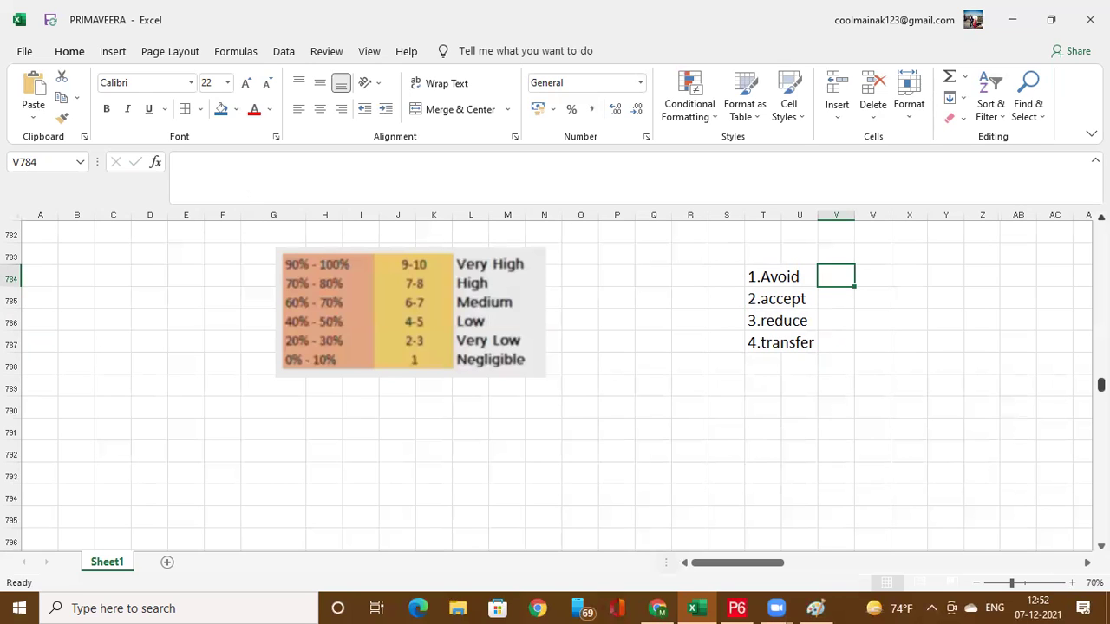
Copy the full text of the prepared response in I807, "Develop cross project HR plan, Secure required resources from other projects.".
{"action": "scroll", "coordinate": [546, 390], "scroll_direction": "up", "scroll_amount": 1}
{"action": "scroll", "coordinate": [411, 342], "scroll_direction": "up", "scroll_amount": 2}
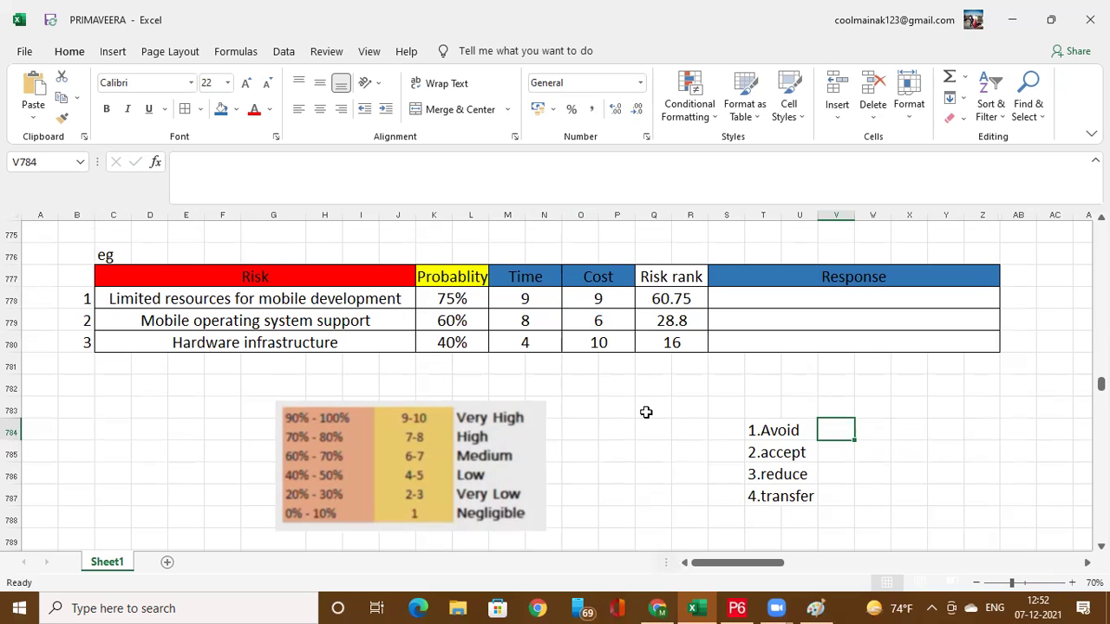
{"action": "left_click", "coordinate": [1100, 546]}
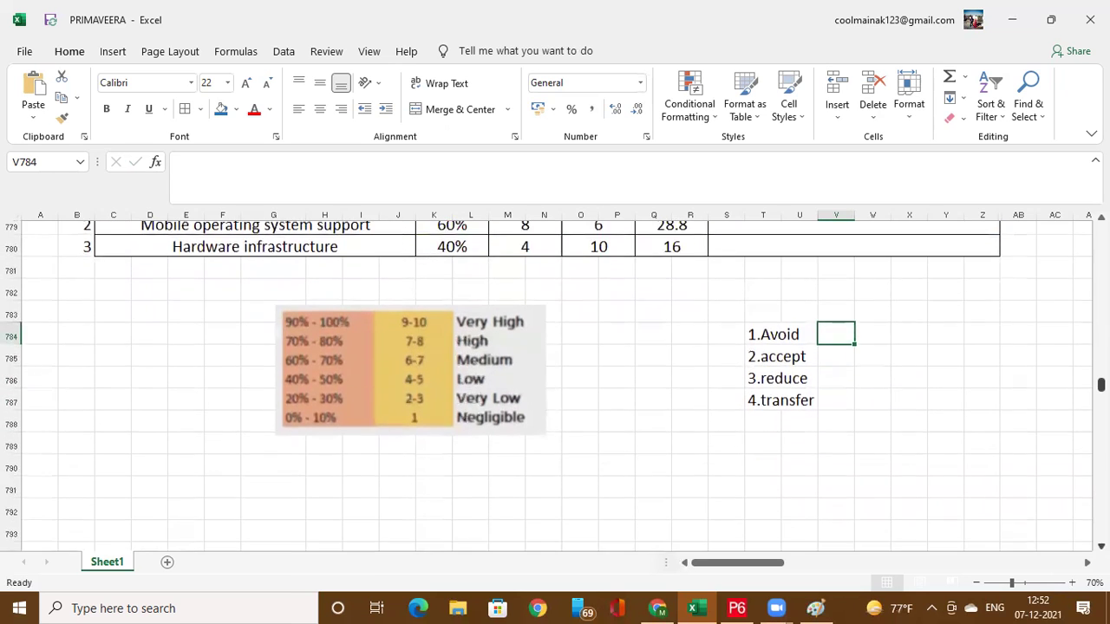
{"action": "scroll", "coordinate": [548, 386], "scroll_direction": "down", "scroll_amount": 2}
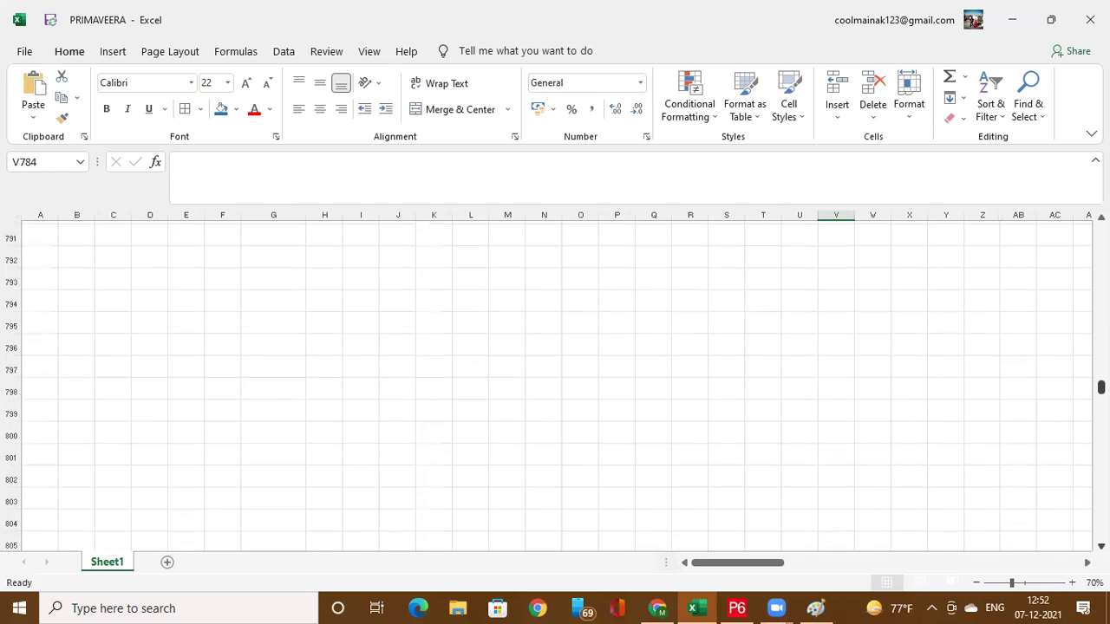
{"action": "scroll", "coordinate": [630, 526], "scroll_direction": "down", "scroll_amount": 2}
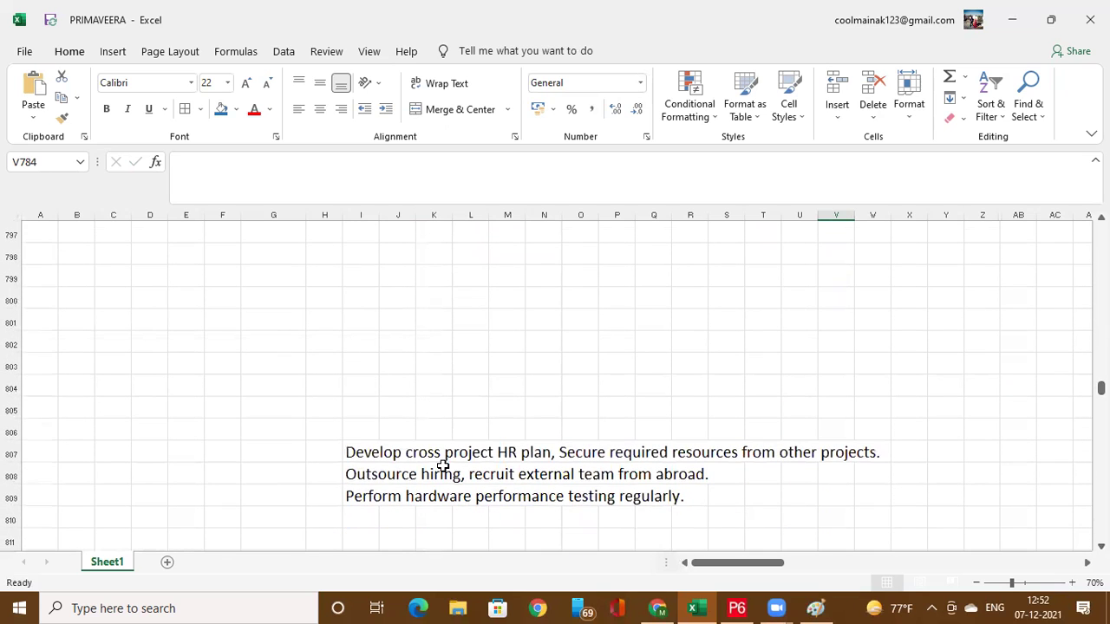
{"action": "left_click", "coordinate": [355, 452]}
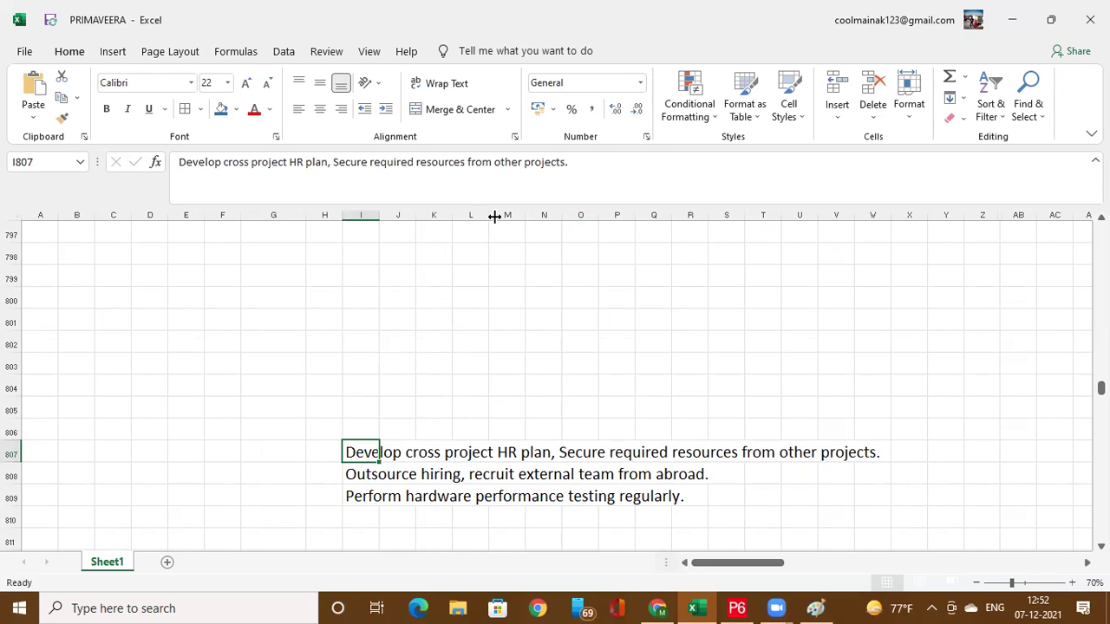
{"action": "left_click_drag", "start_coordinate": [597, 162], "coordinate": [494, 162]}
{"action": "left_click_drag", "start_coordinate": [307, 166], "coordinate": [166, 167]}
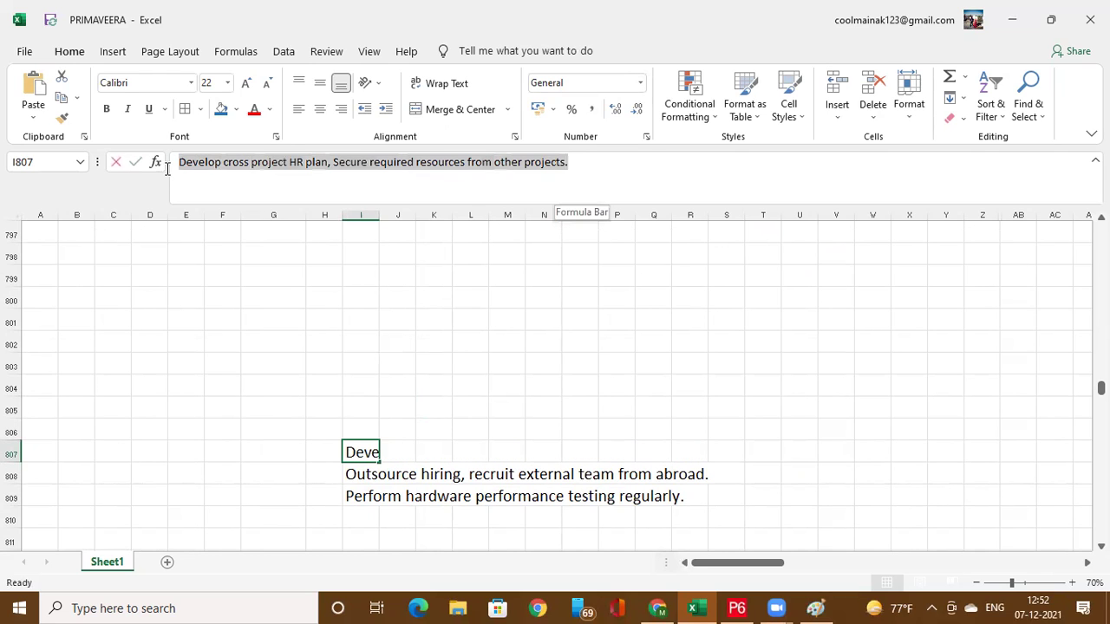
{"action": "key", "text": "ctrl+c"}
{"action": "left_click", "coordinate": [763, 341]}
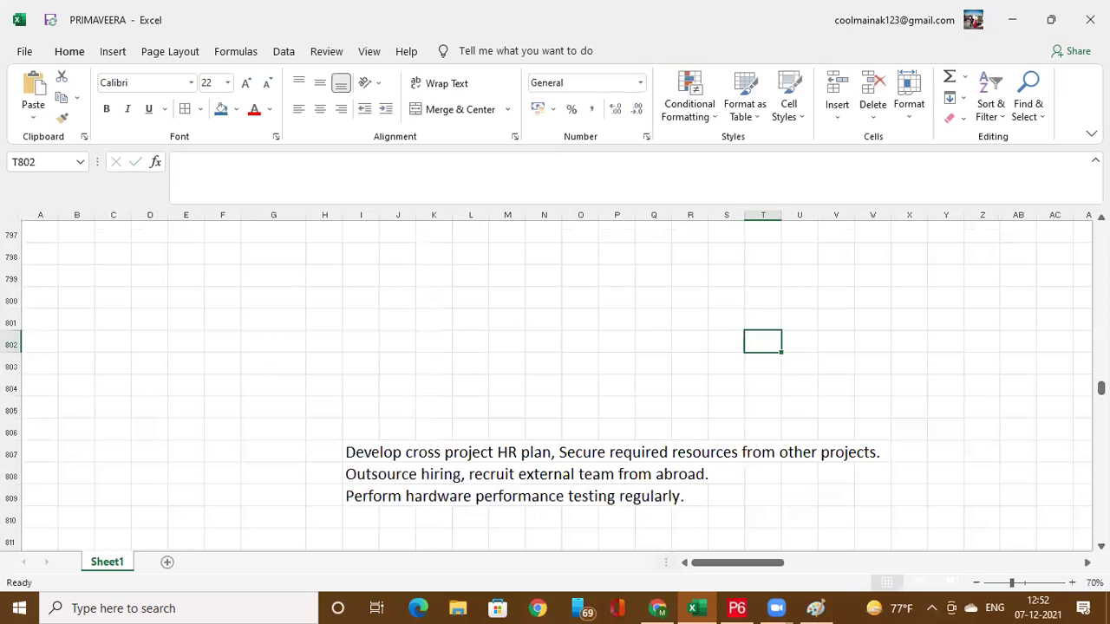
Try to paste the copied response text into S778, the response cell of the limited resources risk.
{"action": "scroll", "coordinate": [555, 382], "scroll_direction": "up", "scroll_amount": 3}
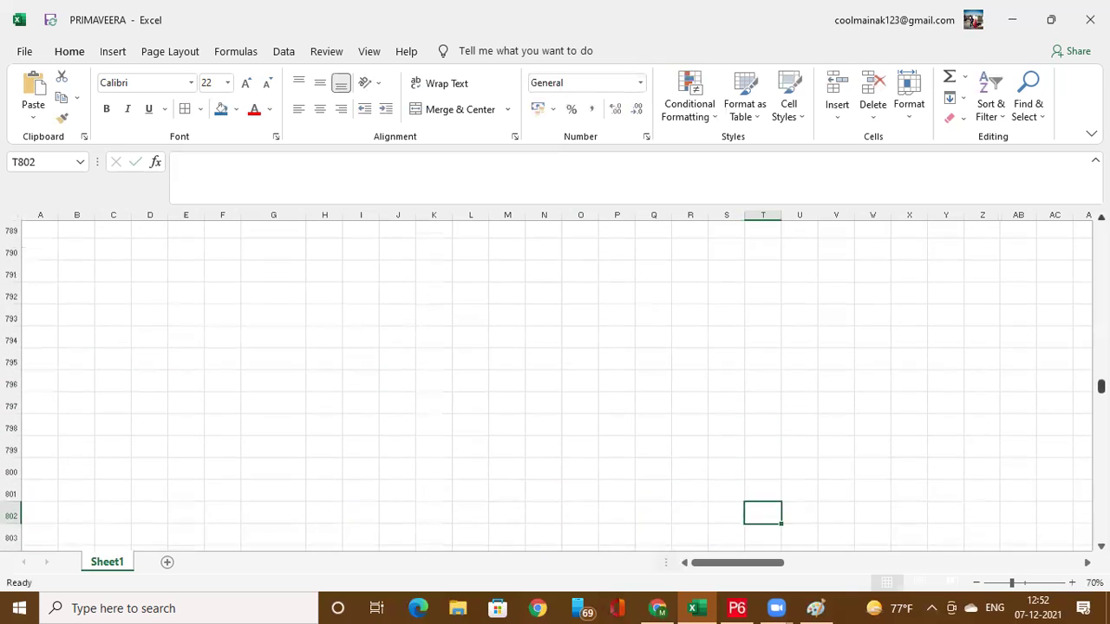
{"action": "scroll", "coordinate": [555, 381], "scroll_direction": "up", "scroll_amount": 5}
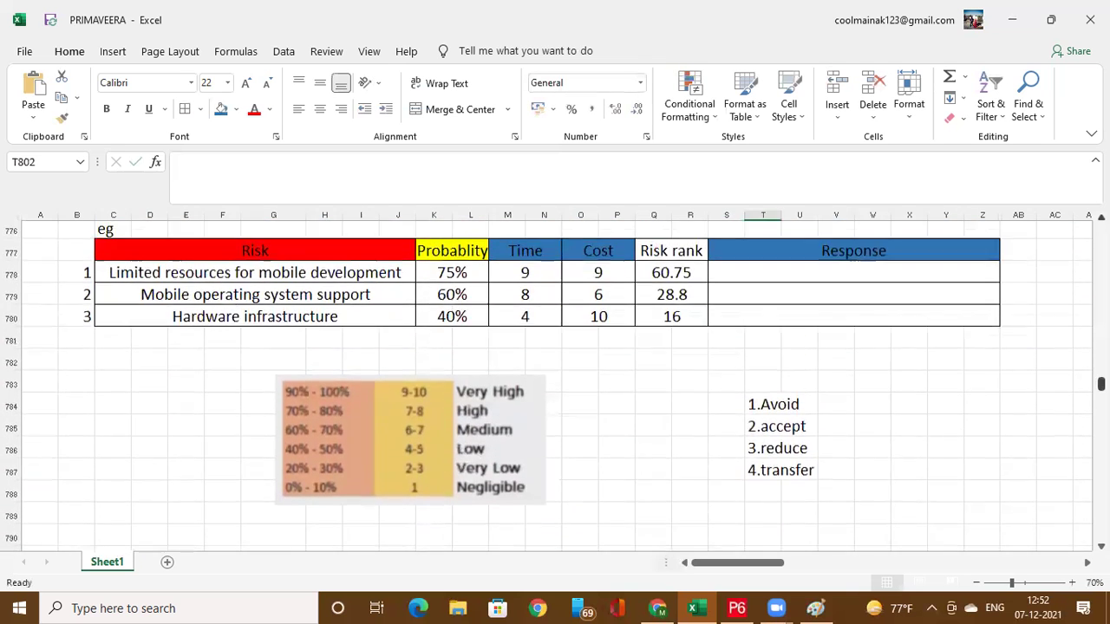
{"action": "scroll", "coordinate": [738, 301], "scroll_direction": "up", "scroll_amount": 1}
{"action": "left_click", "coordinate": [736, 298]}
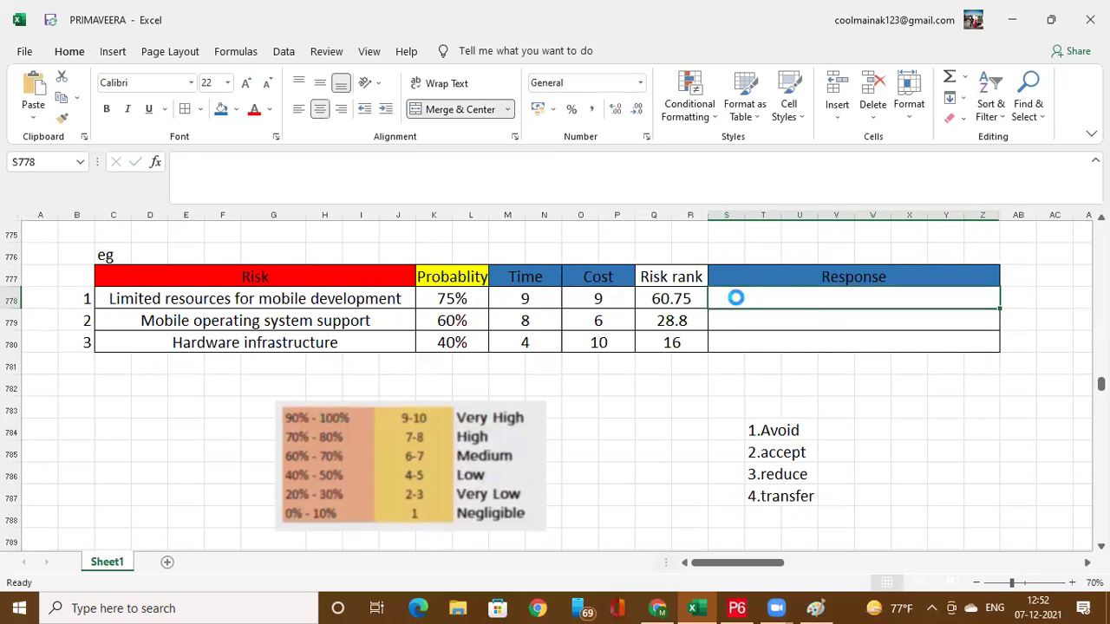
{"action": "key", "text": "ctrl+v"}
{"action": "left_click", "coordinate": [598, 350]}
Try to insert the copied response into S778 with Paste Special using the Text format.
{"action": "right_click", "coordinate": [762, 301]}
{"action": "key", "text": "Escape"}
{"action": "right_click", "coordinate": [758, 300]}
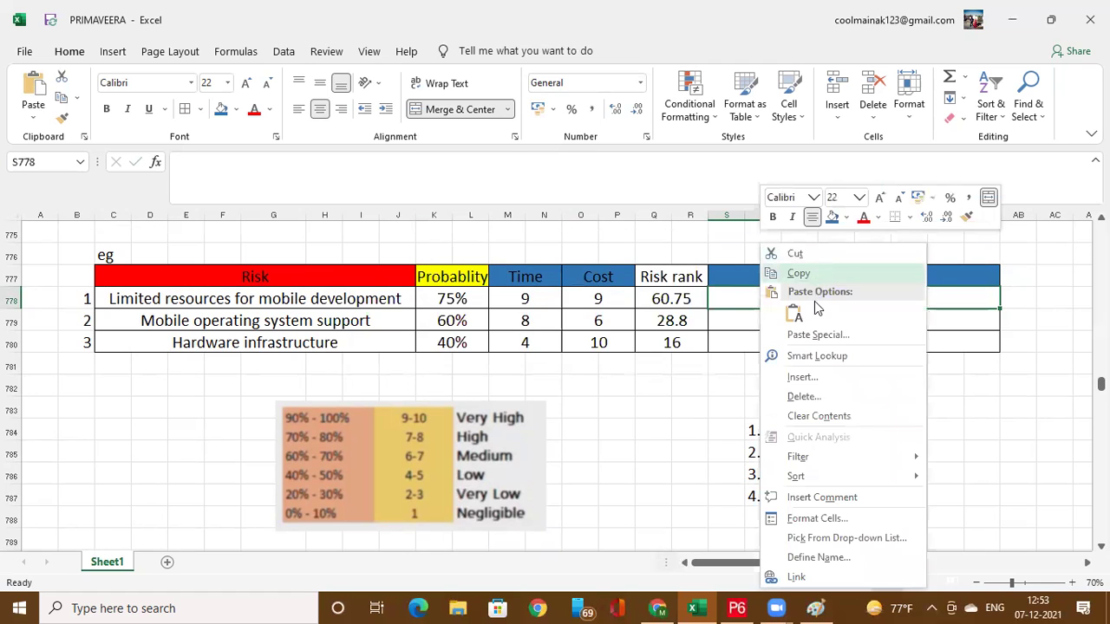
{"action": "left_click", "coordinate": [831, 341]}
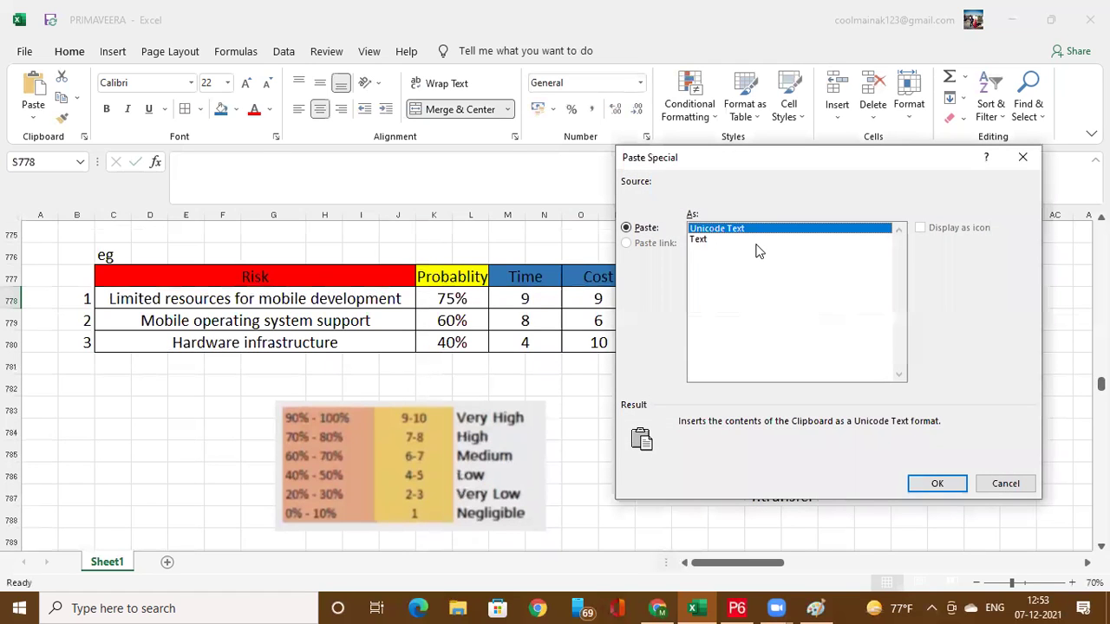
{"action": "left_click", "coordinate": [713, 242]}
{"action": "left_click", "coordinate": [937, 483]}
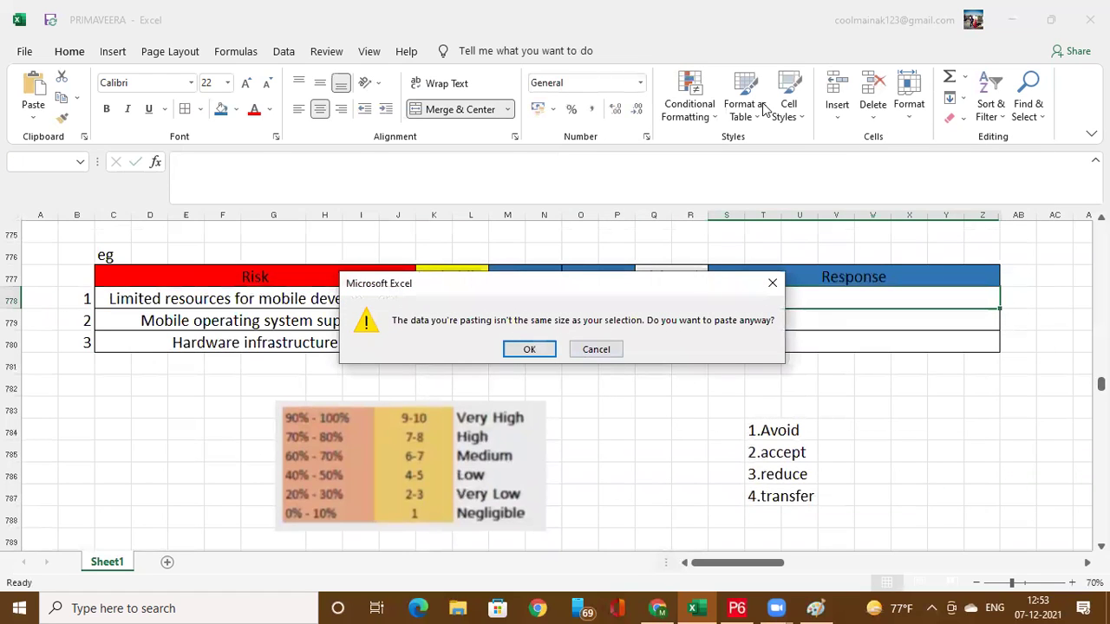
{"action": "left_click", "coordinate": [529, 349]}
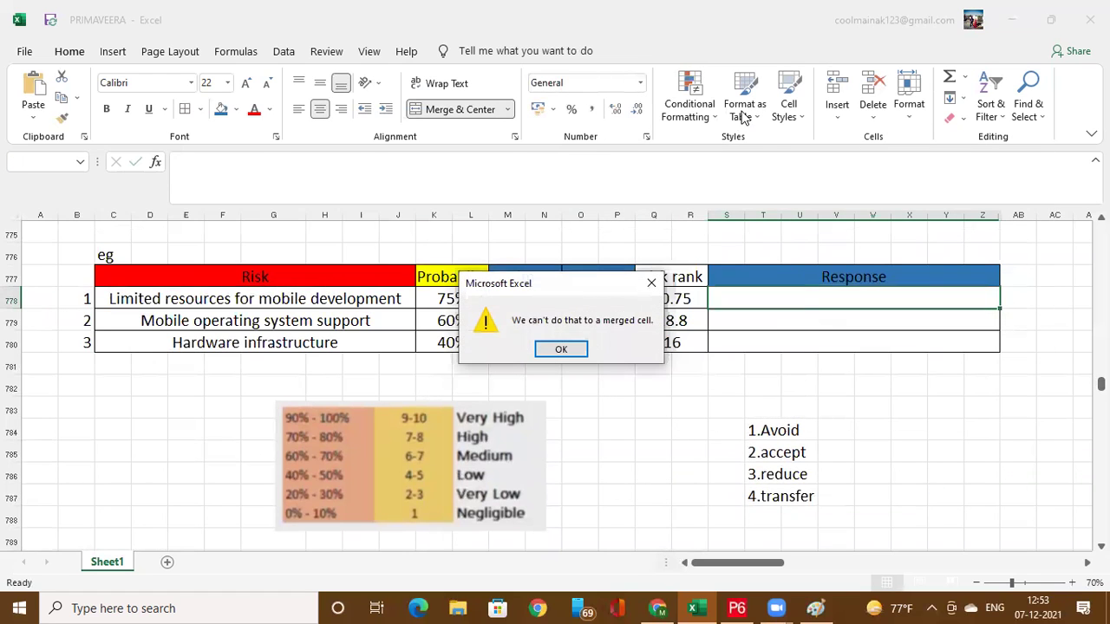
{"action": "left_click", "coordinate": [564, 349]}
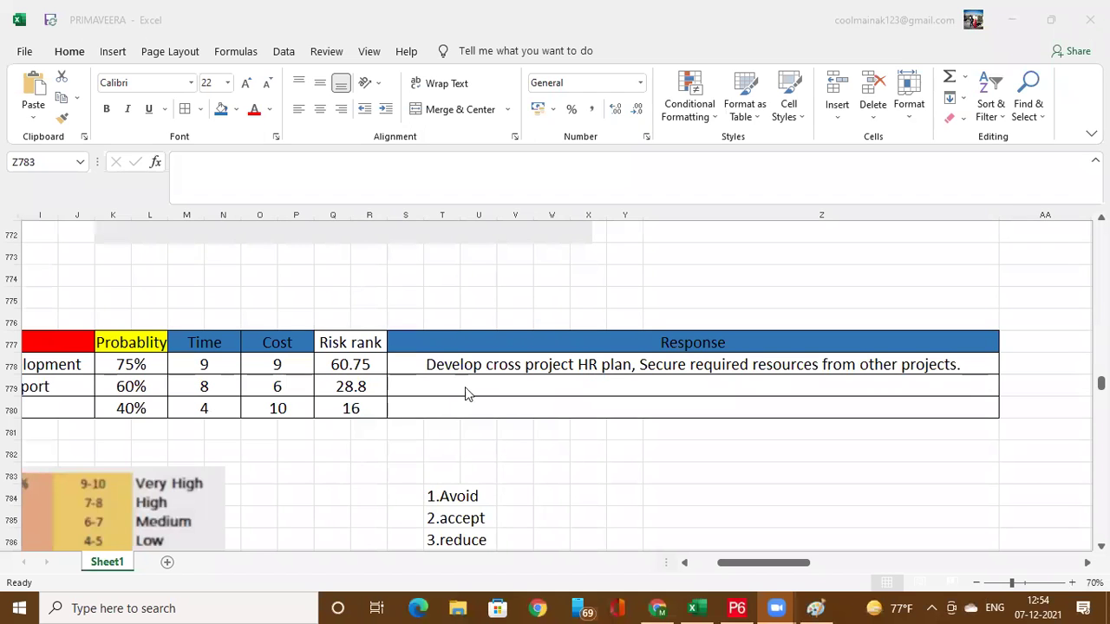
Review the limited resources response in S778 and the probability, time, cost and risk rank of the mobile operating system support risk in row 779.
{"action": "left_click", "coordinate": [518, 365]}
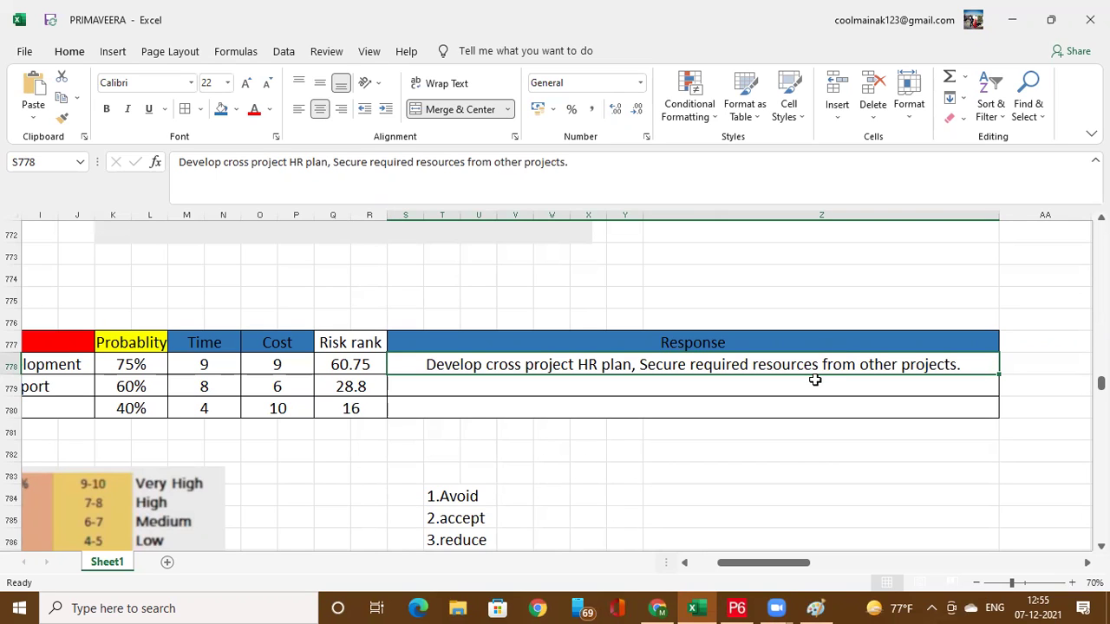
{"action": "left_click", "coordinate": [815, 380]}
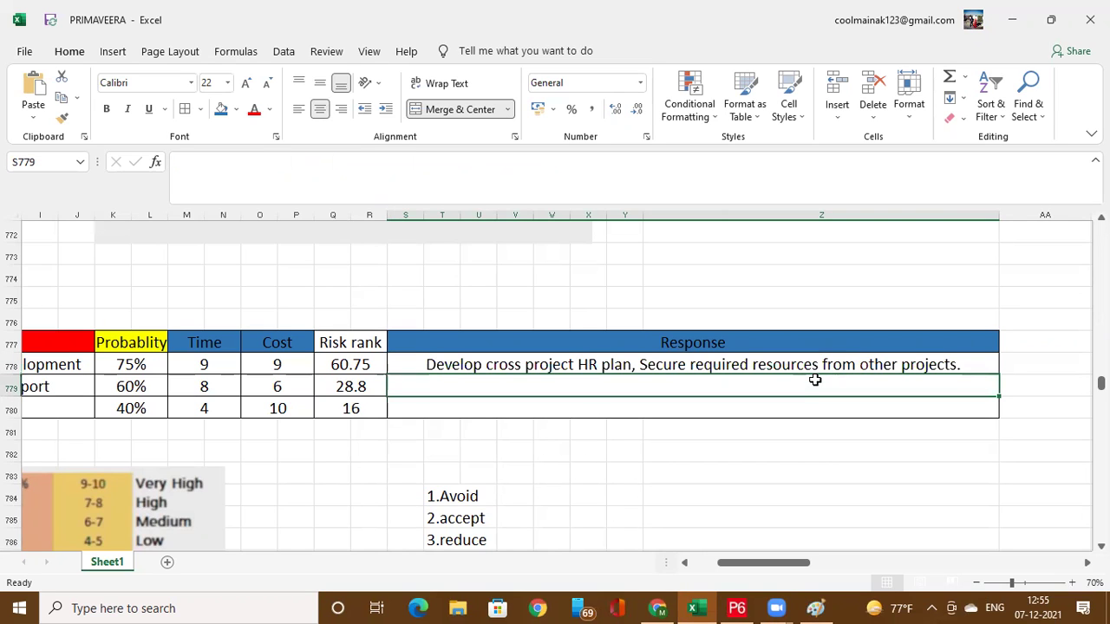
{"action": "key", "text": "Left"}
{"action": "key", "text": "Left"}
{"action": "key", "text": "Left"}
{"action": "key", "text": "Left"}
{"action": "key", "text": "Left"}
{"action": "key", "text": "Left"}
{"action": "key", "text": "Left"}
{"action": "key", "text": "Left"}
{"action": "key", "text": "Left"}
{"action": "key", "text": "Left"}
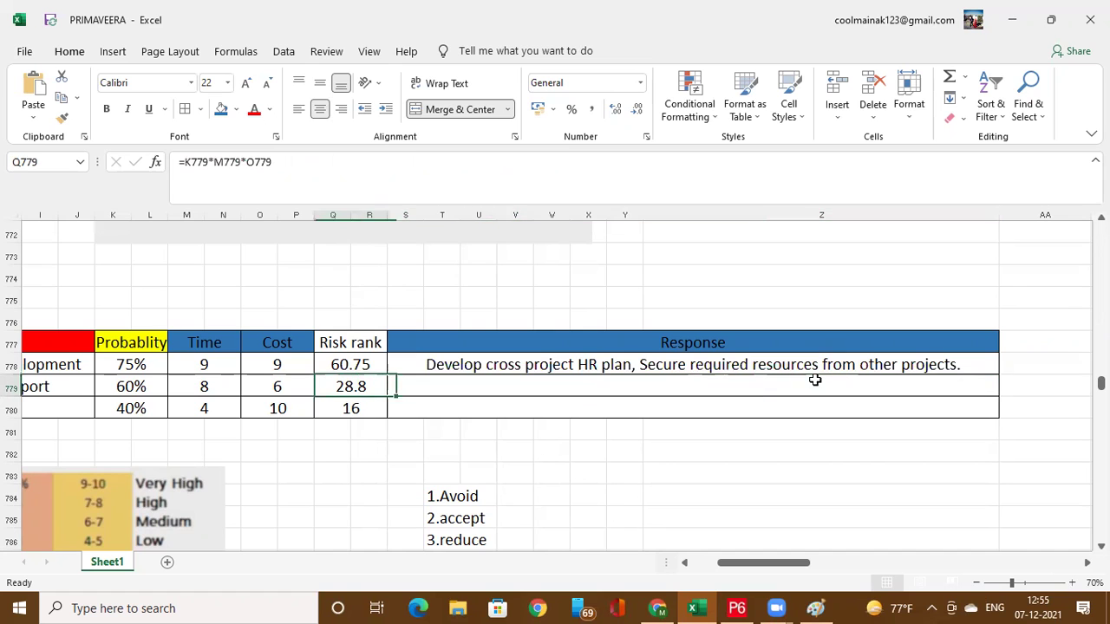
{"action": "key", "text": "Right"}
{"action": "key", "text": "Right"}
{"action": "key", "text": "Right"}
{"action": "key", "text": "Right"}
{"action": "key", "text": "Right"}
{"action": "key", "text": "Right"}
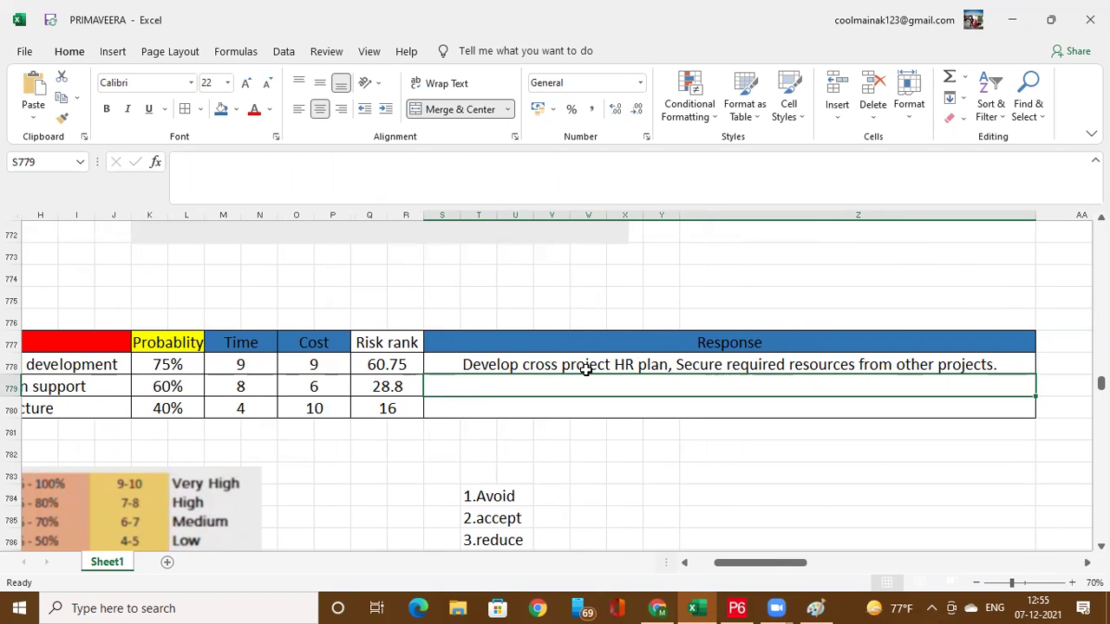
{"action": "key", "text": "Left"}
{"action": "key", "text": "Left"}
{"action": "key", "text": "Left"}
{"action": "key", "text": "Left"}
{"action": "key", "text": "Left"}
{"action": "key", "text": "Left"}
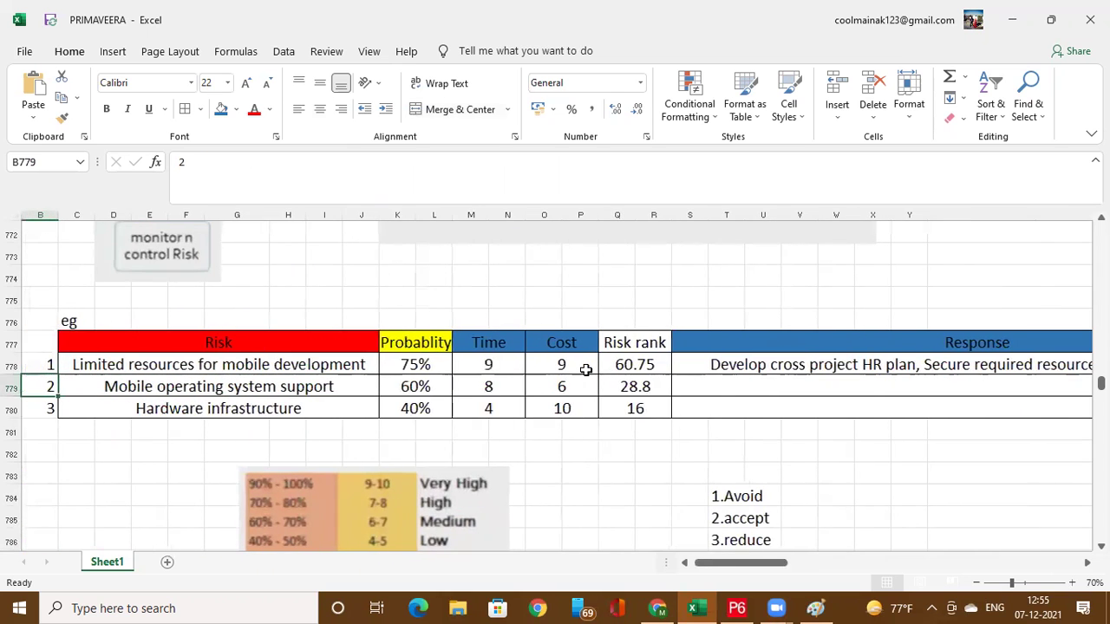
{"action": "key", "text": "Right"}
{"action": "key", "text": "Right"}
{"action": "key", "text": "Right"}
{"action": "key", "text": "Right"}
{"action": "key", "text": "Right"}
{"action": "key", "text": "Right"}
{"action": "key", "text": "Right"}
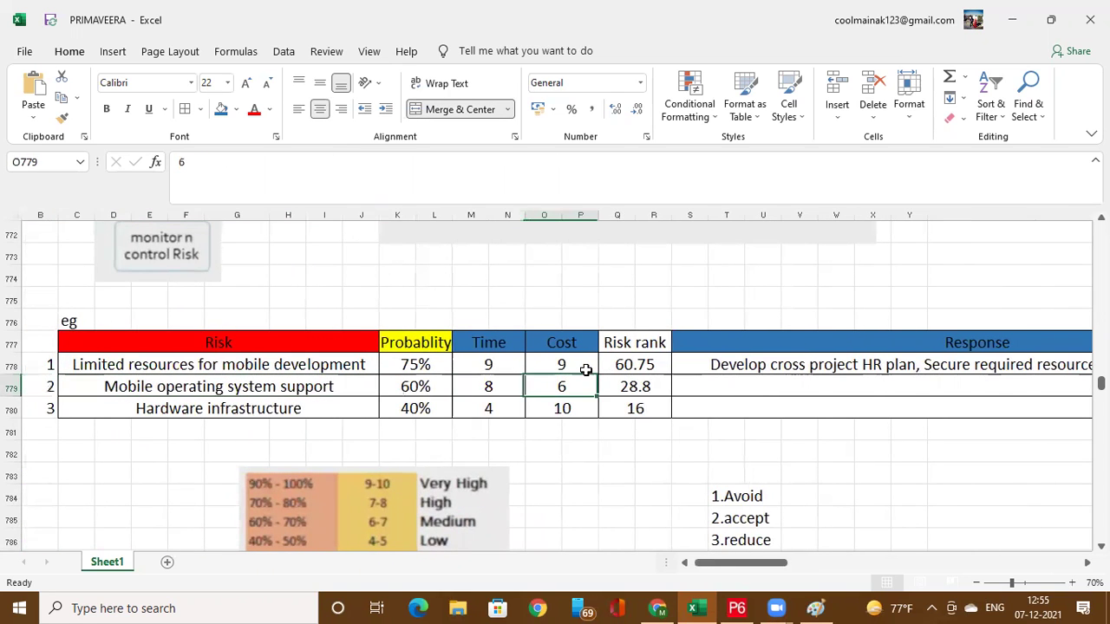
Copy the full text of the prepared response in I808, "Outsource hiring, recruit external team from abroad.".
{"action": "scroll", "coordinate": [587, 368], "scroll_direction": "down", "scroll_amount": 9}
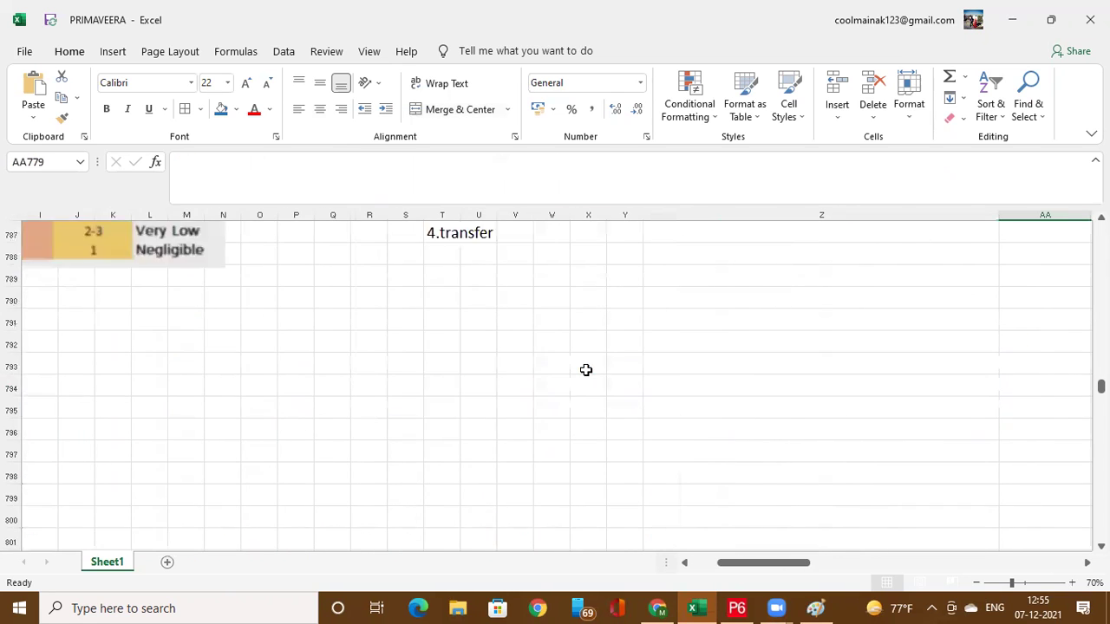
{"action": "left_click", "coordinate": [685, 563]}
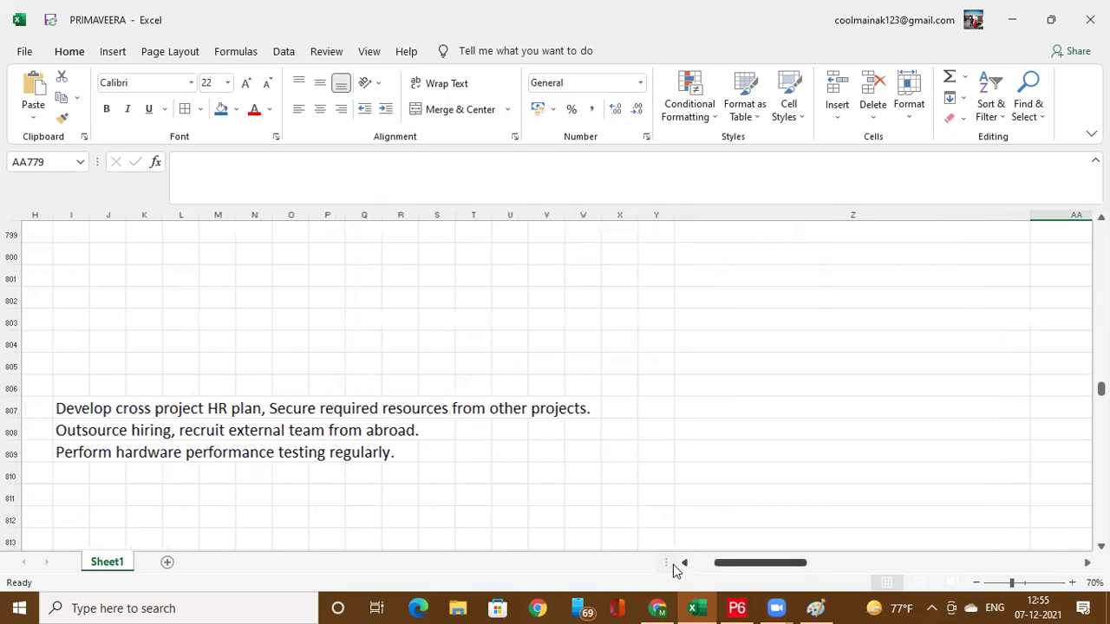
{"action": "left_click", "coordinate": [66, 432]}
{"action": "left_click_drag", "start_coordinate": [544, 161], "coordinate": [38, 157]}
{"action": "key", "text": "ctrl+c"}
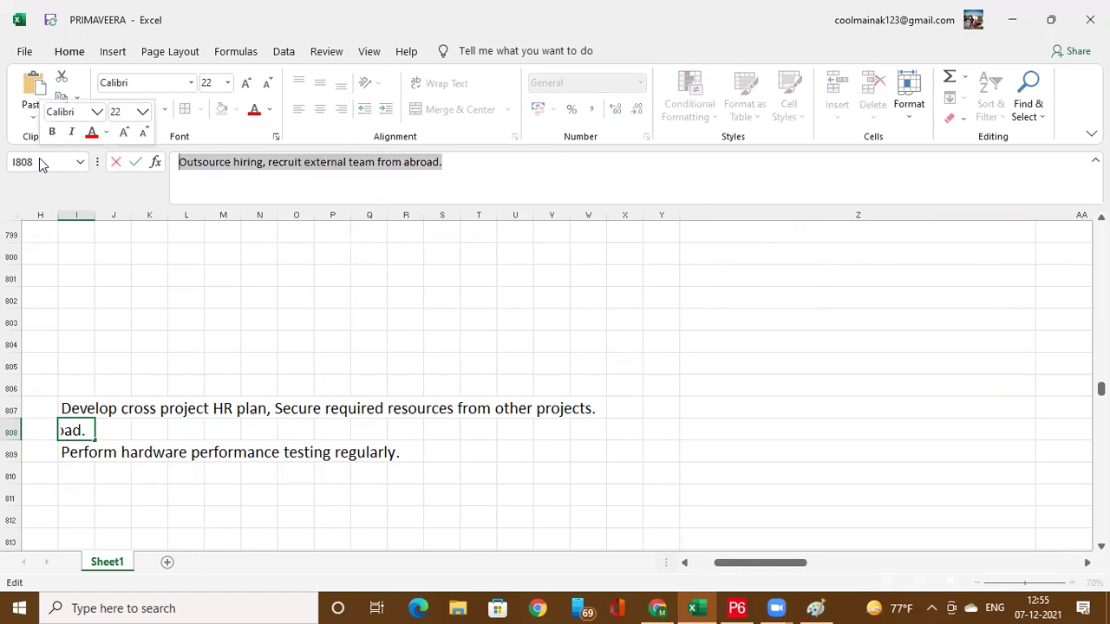
Paste the copied response text into S779, the response cell of the mobile operating system support risk.
{"action": "left_click", "coordinate": [834, 401]}
{"action": "scroll", "coordinate": [834, 401], "scroll_direction": "up", "scroll_amount": 8}
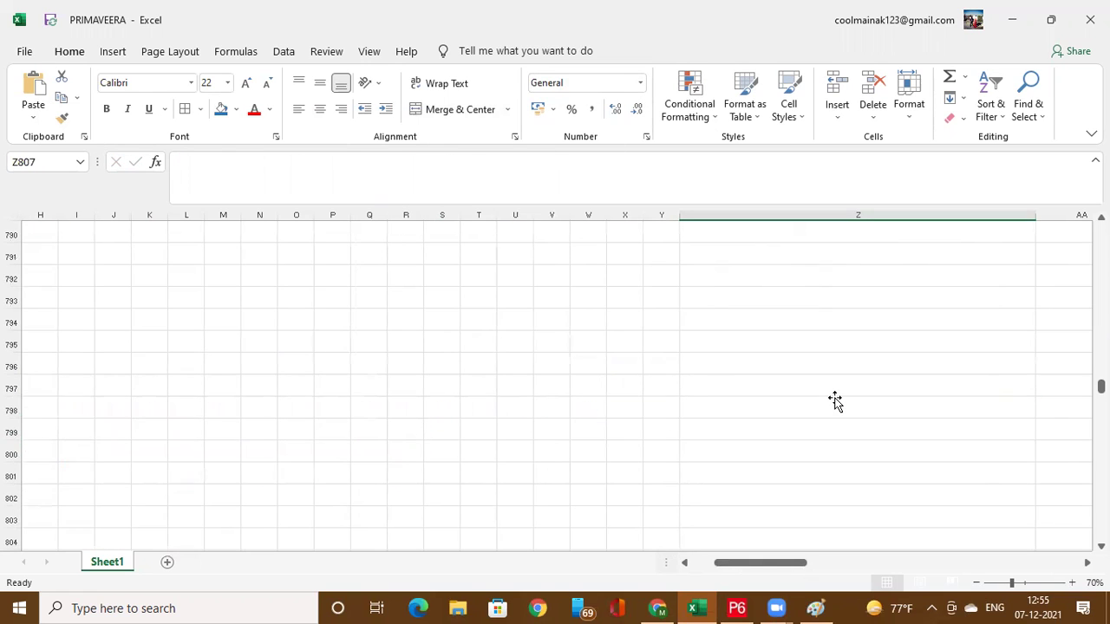
{"action": "left_click", "coordinate": [484, 322]}
{"action": "double_click", "coordinate": [484, 322]}
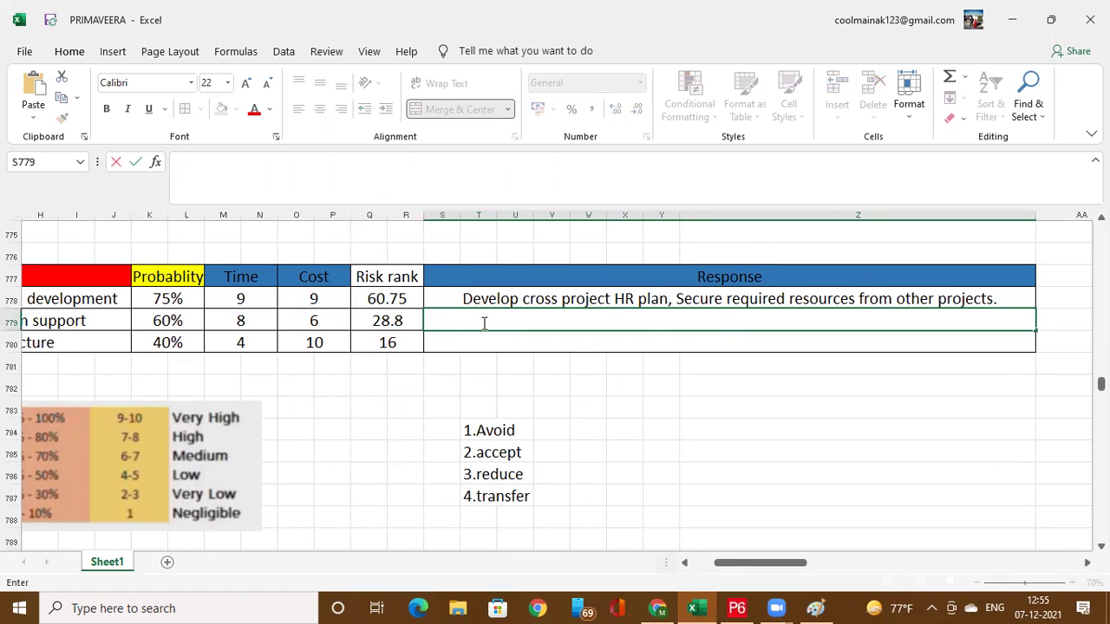
{"action": "right_click", "coordinate": [486, 328]}
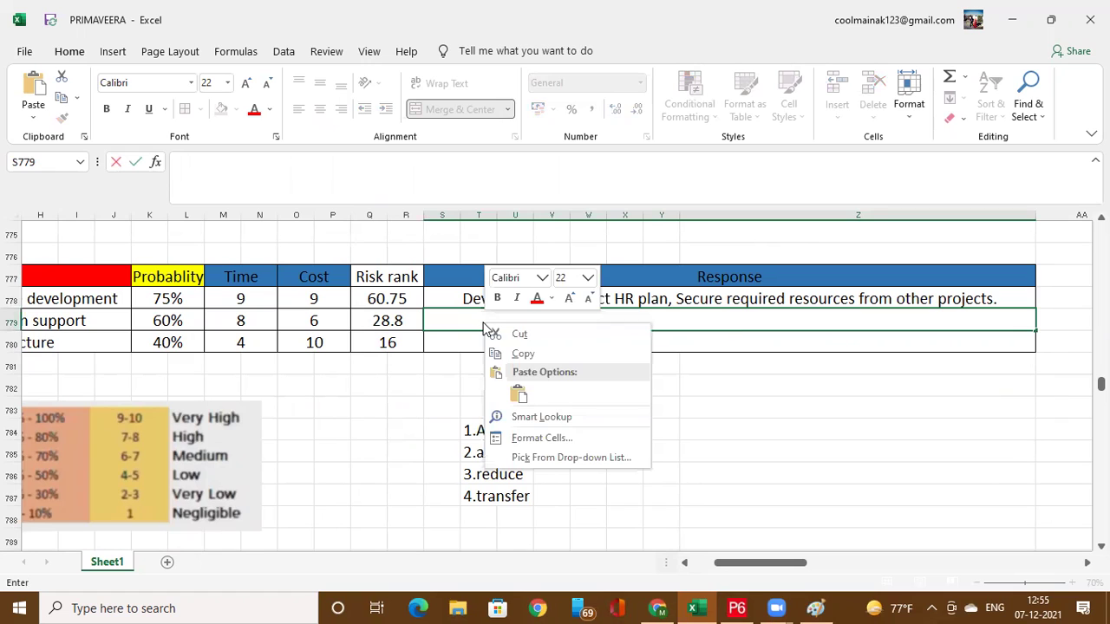
{"action": "key", "text": "Escape"}
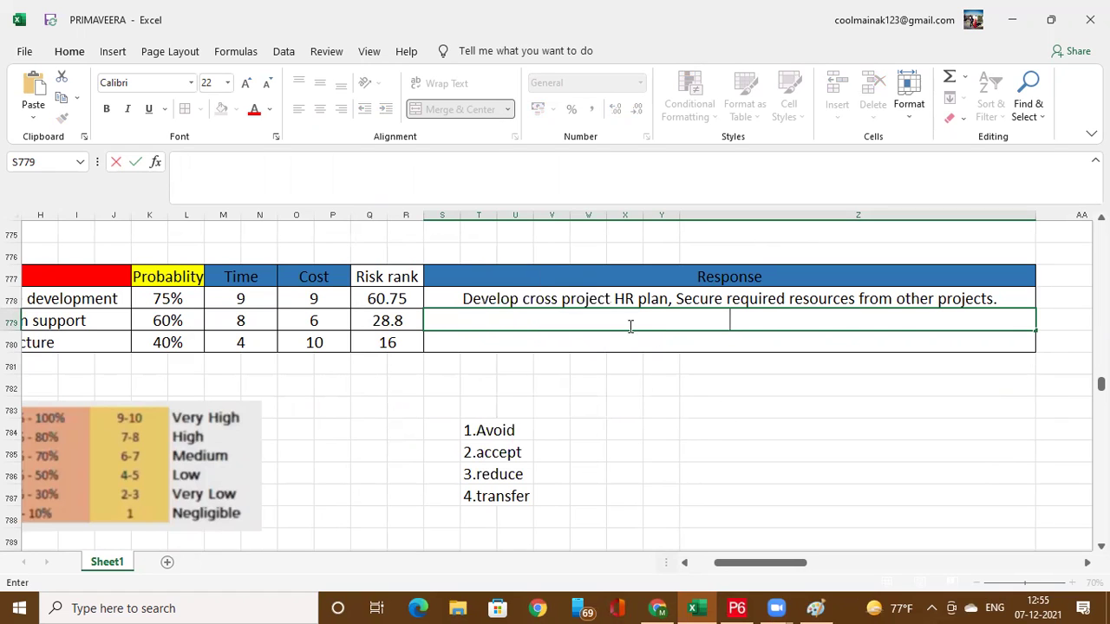
{"action": "key", "text": "ctrl+v"}
{"action": "left_click", "coordinate": [818, 423]}
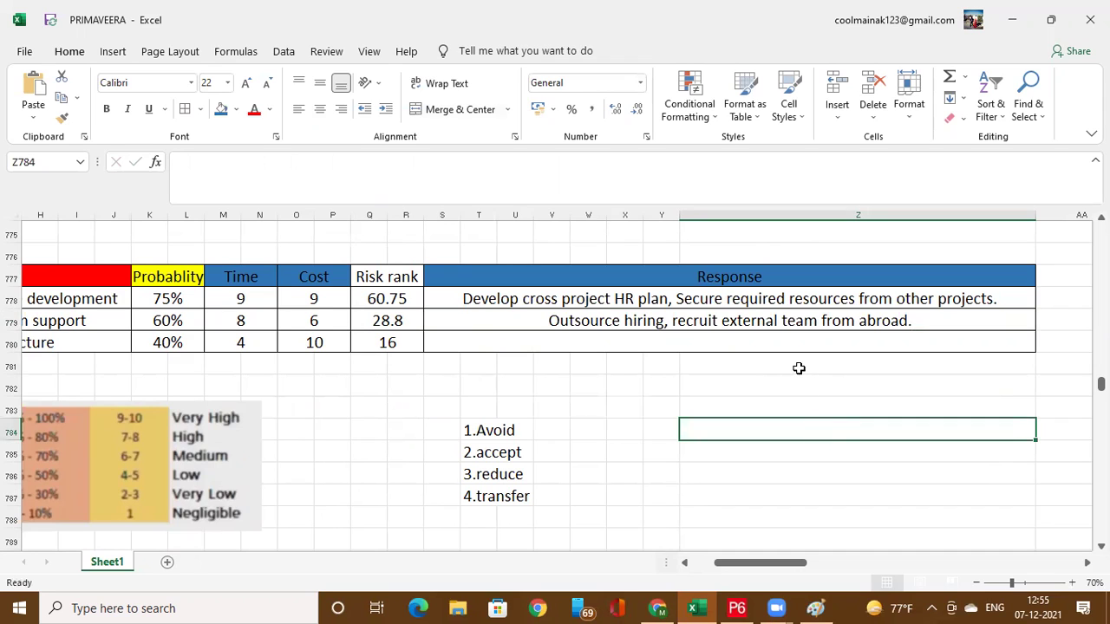
Review the response in S779 and the probability, time, cost and risk rank of the hardware infrastructure risk in row 780.
{"action": "left_click", "coordinate": [912, 321]}
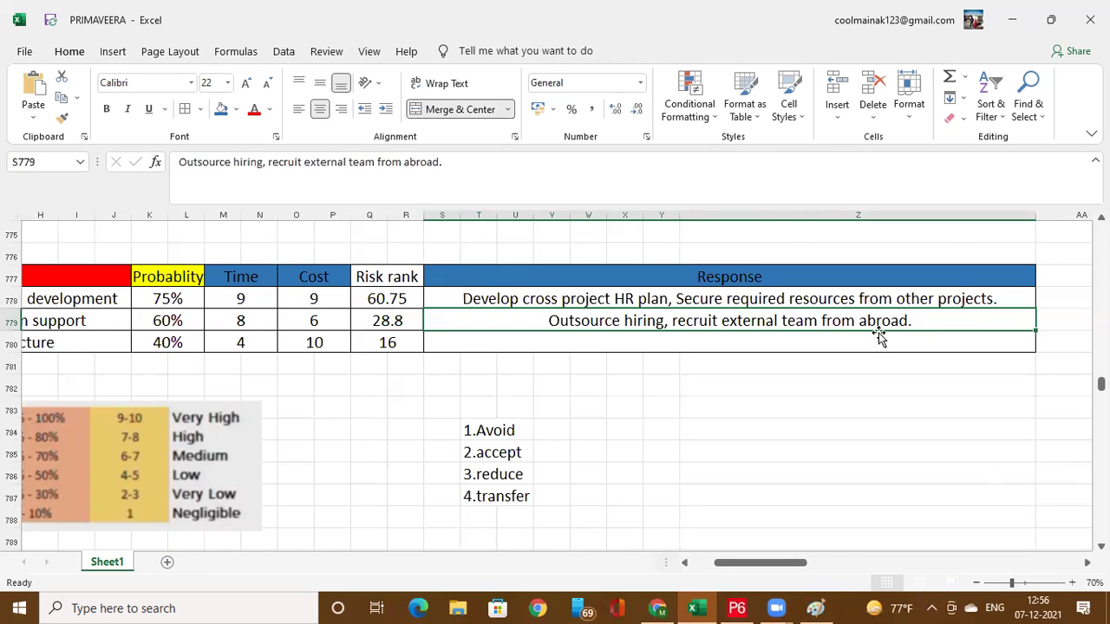
{"action": "left_click", "coordinate": [878, 337]}
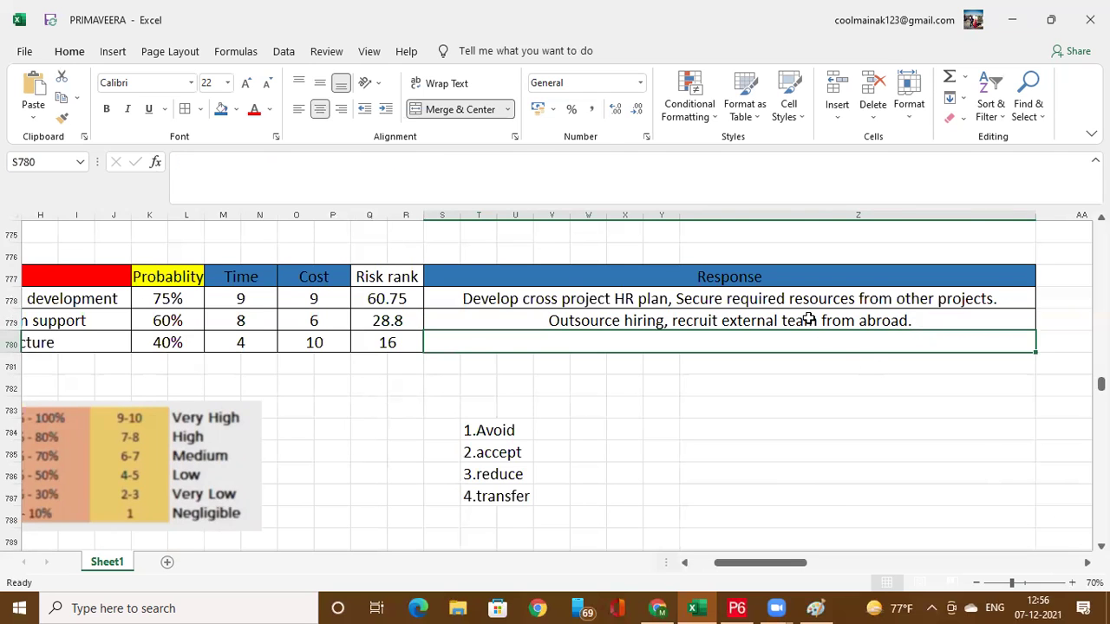
{"action": "key", "text": "Left"}
{"action": "key", "text": "Left"}
{"action": "key", "text": "Left"}
{"action": "key", "text": "Left"}
{"action": "key", "text": "Left"}
{"action": "key", "text": "Left"}
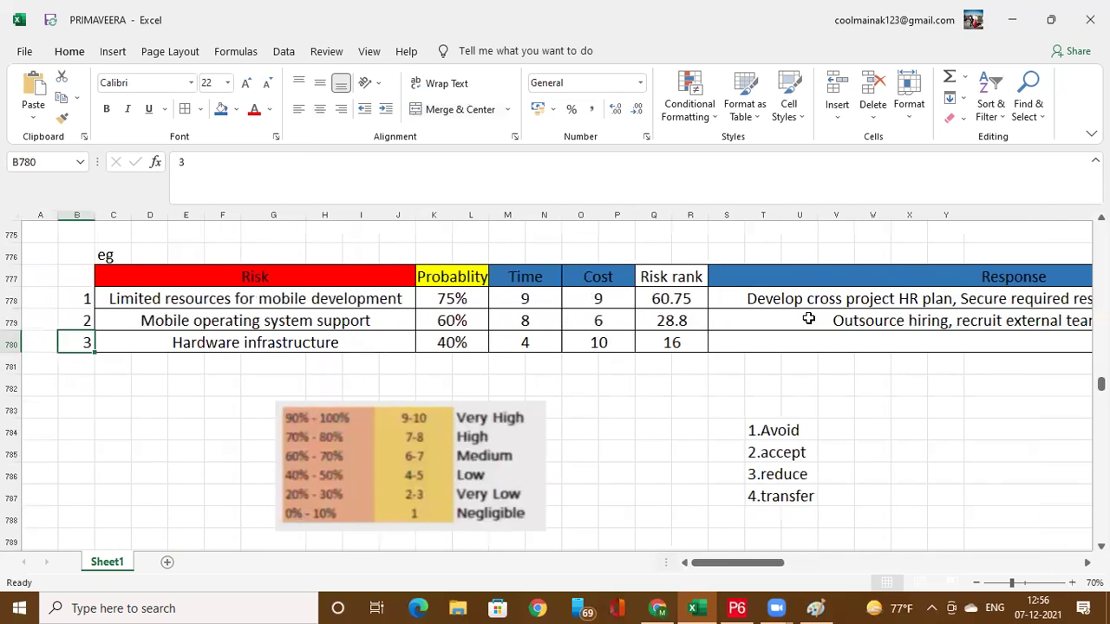
{"action": "key", "text": "Right"}
{"action": "key", "text": "Right"}
{"action": "key", "text": "Right"}
{"action": "key", "text": "Right"}
{"action": "key", "text": "Right"}
{"action": "key", "text": "Right"}
{"action": "key", "text": "Right"}
{"action": "key", "text": "Right"}
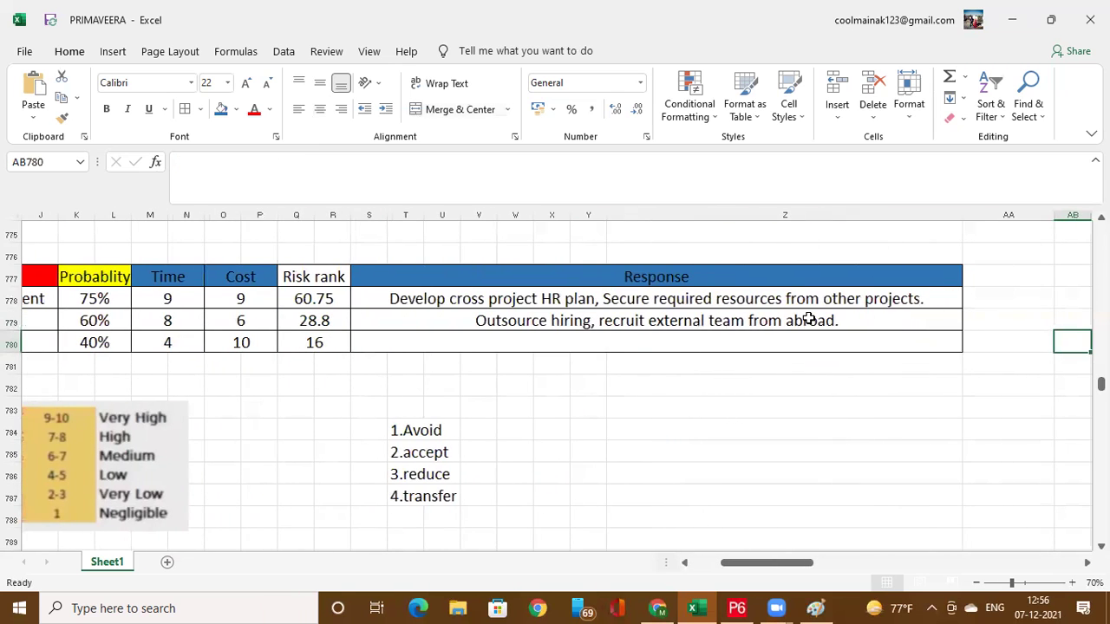
{"action": "key", "text": "Left"}
{"action": "key", "text": "Left"}
Copy the full text of the prepared response in I809, "Perform hardware performance testing regularly.".
{"action": "scroll", "coordinate": [808, 319], "scroll_direction": "down", "scroll_amount": 9}
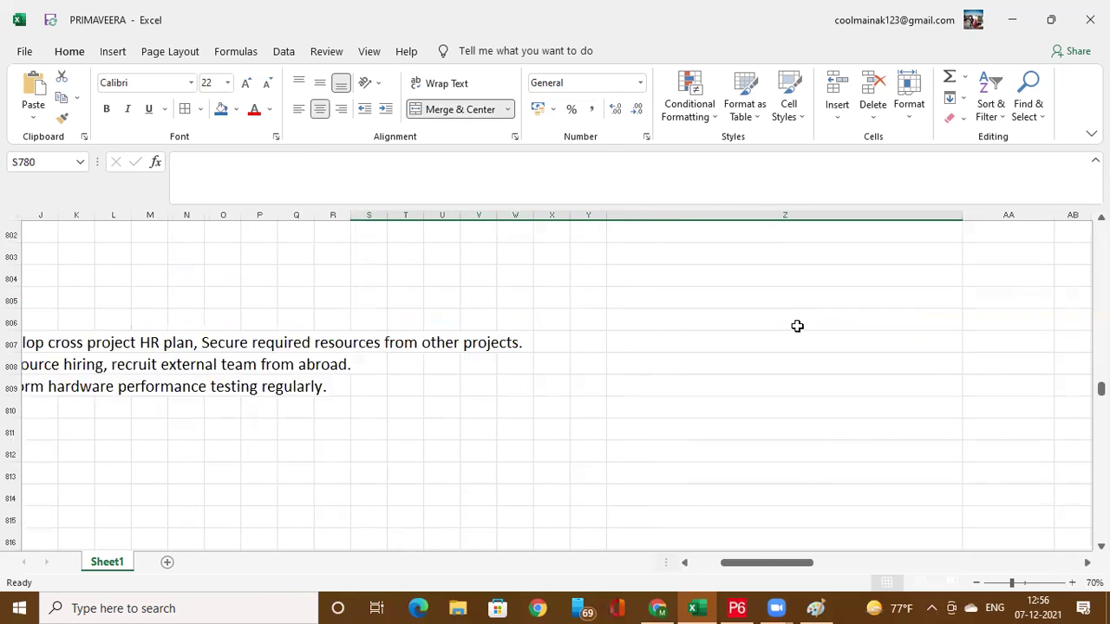
{"action": "scroll", "coordinate": [797, 326], "scroll_direction": "down", "scroll_amount": 1}
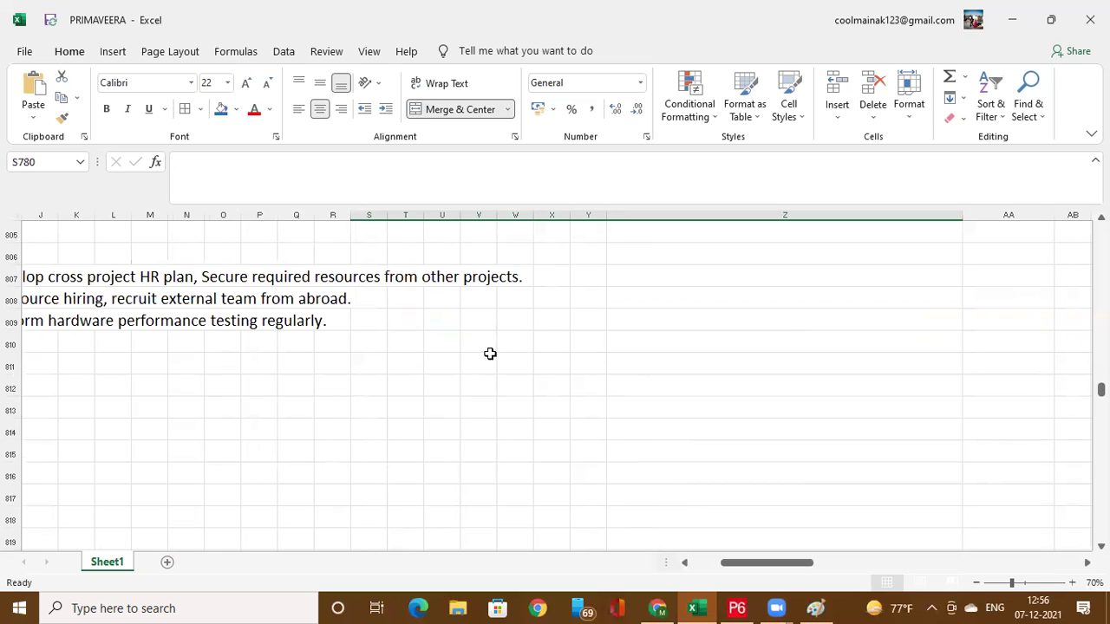
{"action": "left_click", "coordinate": [694, 564]}
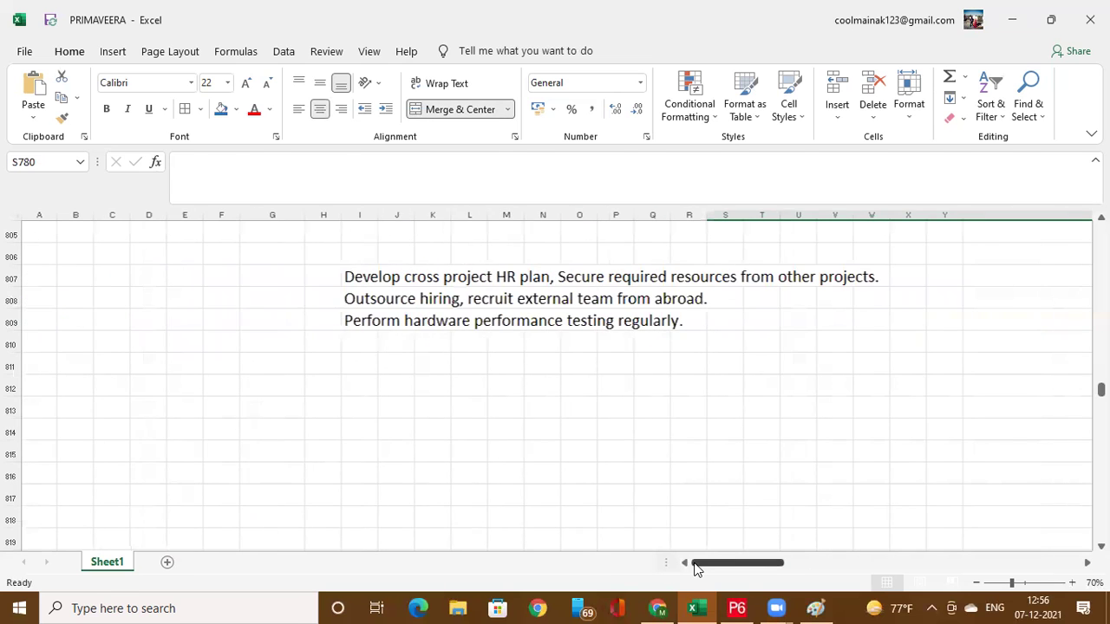
{"action": "left_click", "coordinate": [395, 323]}
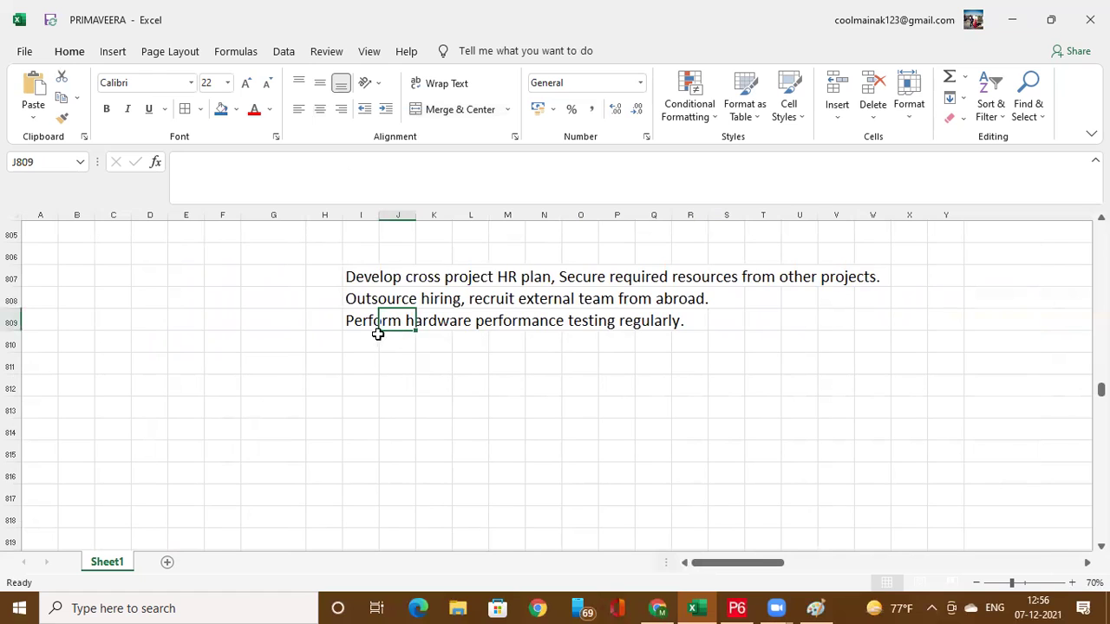
{"action": "left_click", "coordinate": [362, 329]}
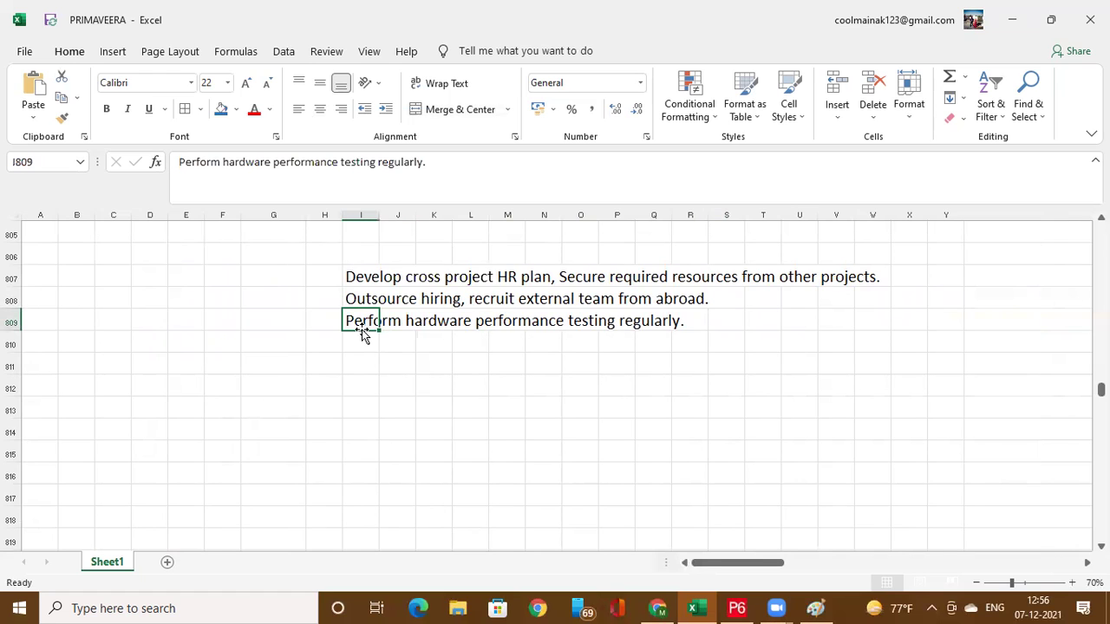
{"action": "left_click", "coordinate": [442, 164]}
{"action": "left_click_drag", "start_coordinate": [442, 164], "coordinate": [158, 160]}
{"action": "key", "text": "ctrl+c"}
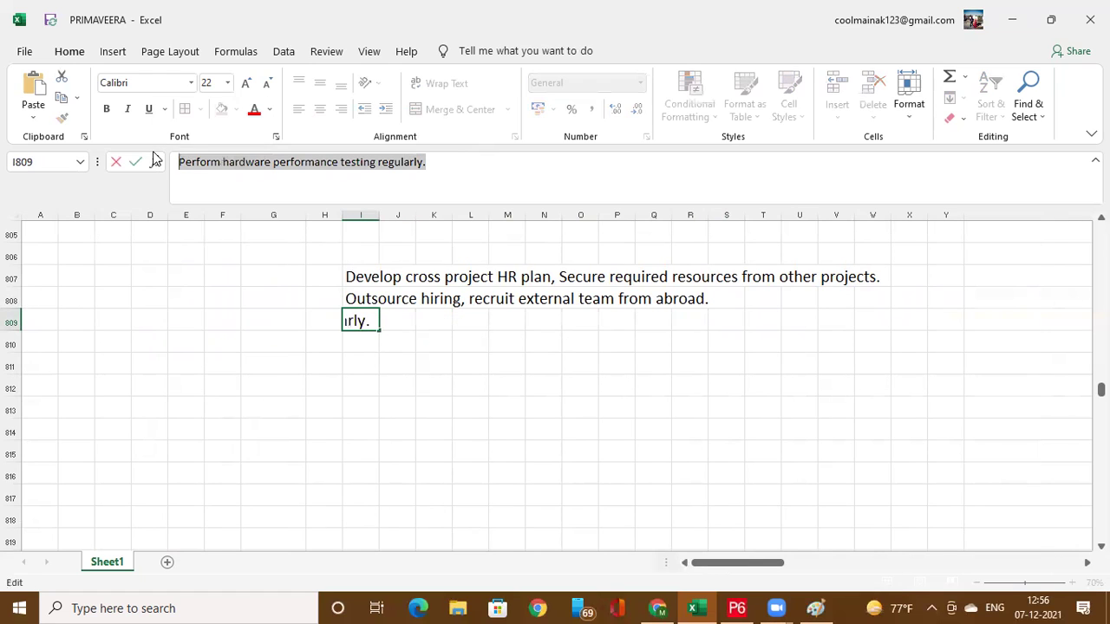
Paste the copied response text into S780, the response cell of the hardware infrastructure risk, and save the workbook.
{"action": "left_click", "coordinate": [946, 398]}
{"action": "scroll", "coordinate": [945, 399], "scroll_direction": "up", "scroll_amount": 8}
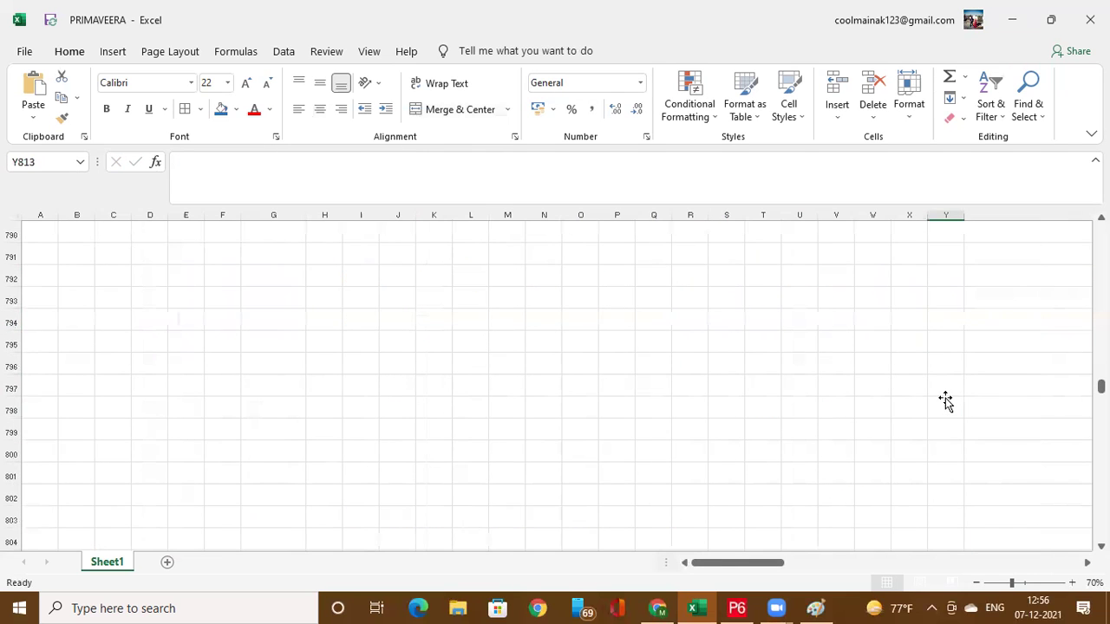
{"action": "scroll", "coordinate": [946, 399], "scroll_direction": "up", "scroll_amount": 2}
{"action": "double_click", "coordinate": [856, 345]}
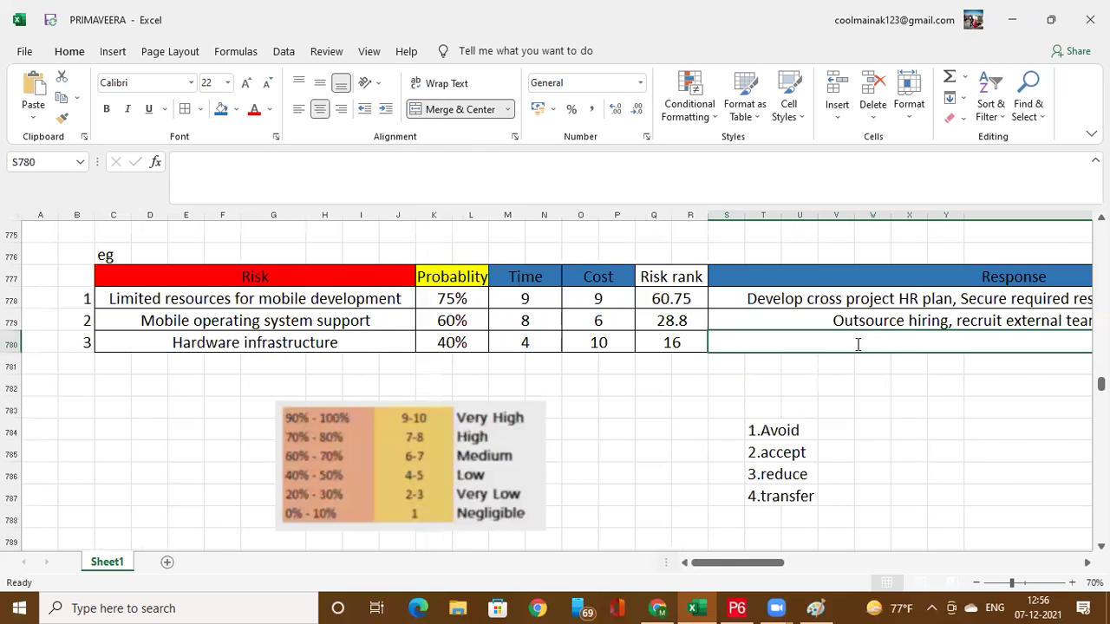
{"action": "key", "text": "ctrl+v"}
{"action": "left_click", "coordinate": [933, 465]}
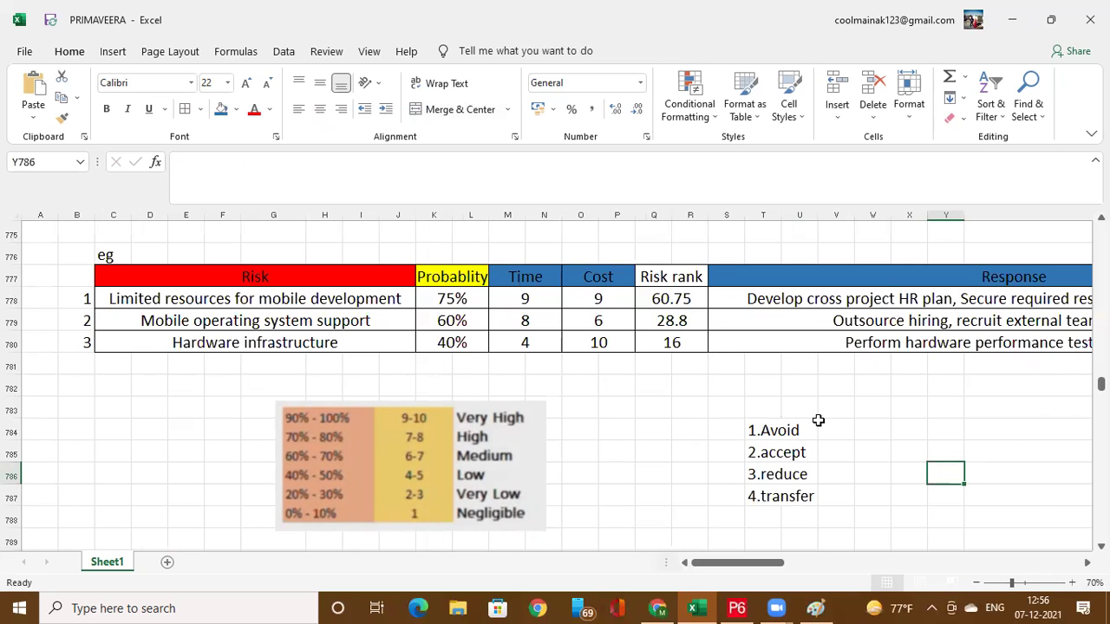
{"action": "left_click", "coordinate": [850, 390]}
{"action": "key", "text": "ctrl+s"}
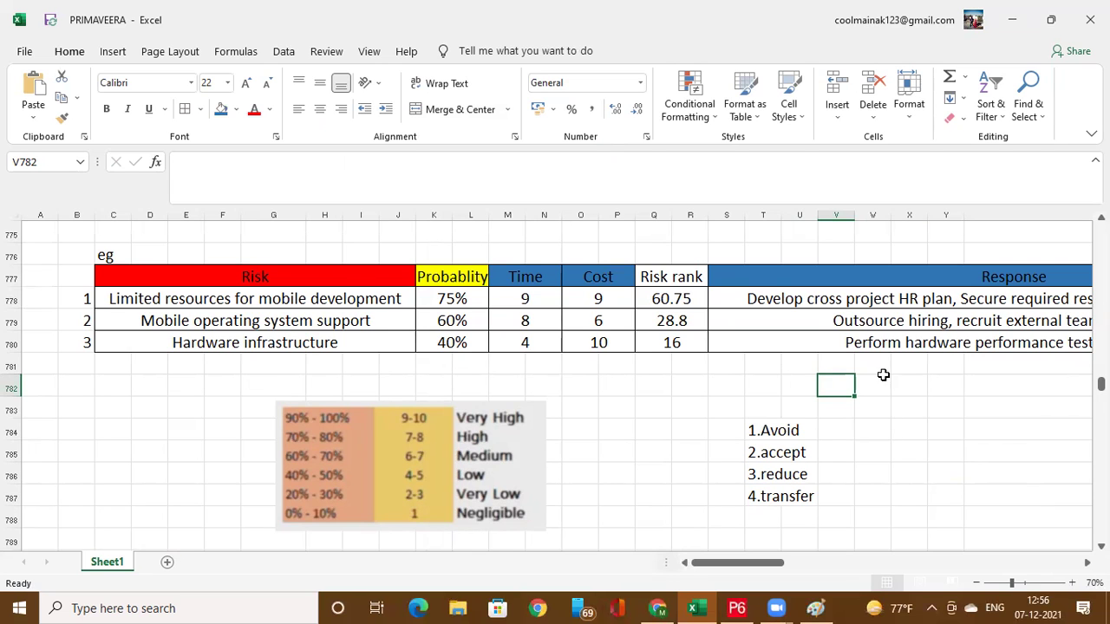
Review the risk process flowchart above the table, marking Identify risk, Perform Risk analysis and Plan risk response with temporary pen strokes.
{"action": "scroll", "coordinate": [883, 401], "scroll_direction": "up", "scroll_amount": 2}
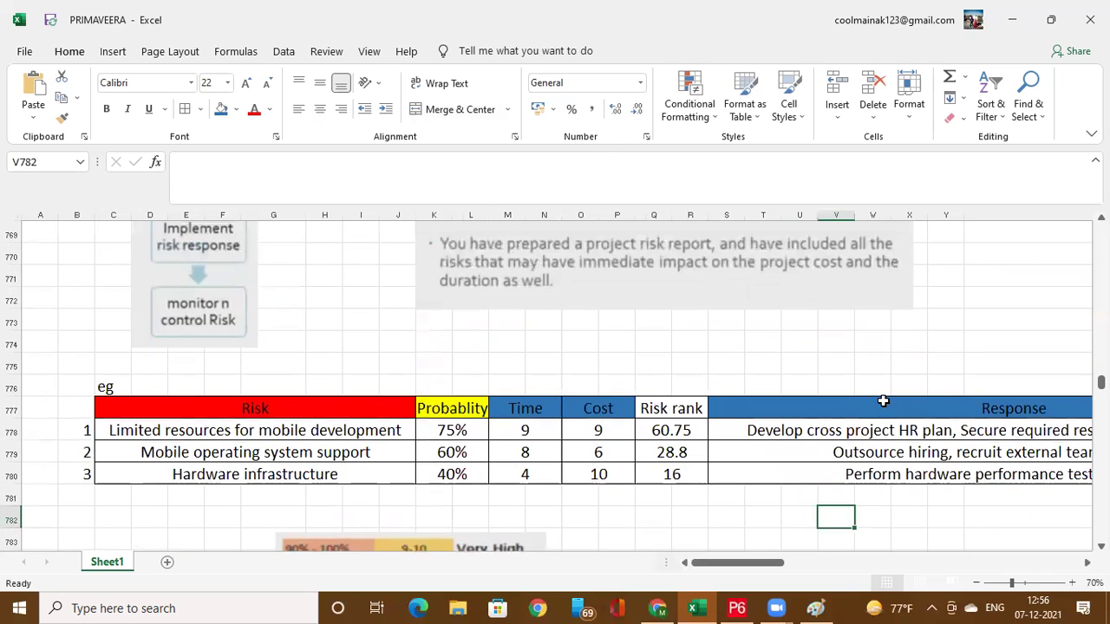
{"action": "scroll", "coordinate": [882, 400], "scroll_direction": "up", "scroll_amount": 3}
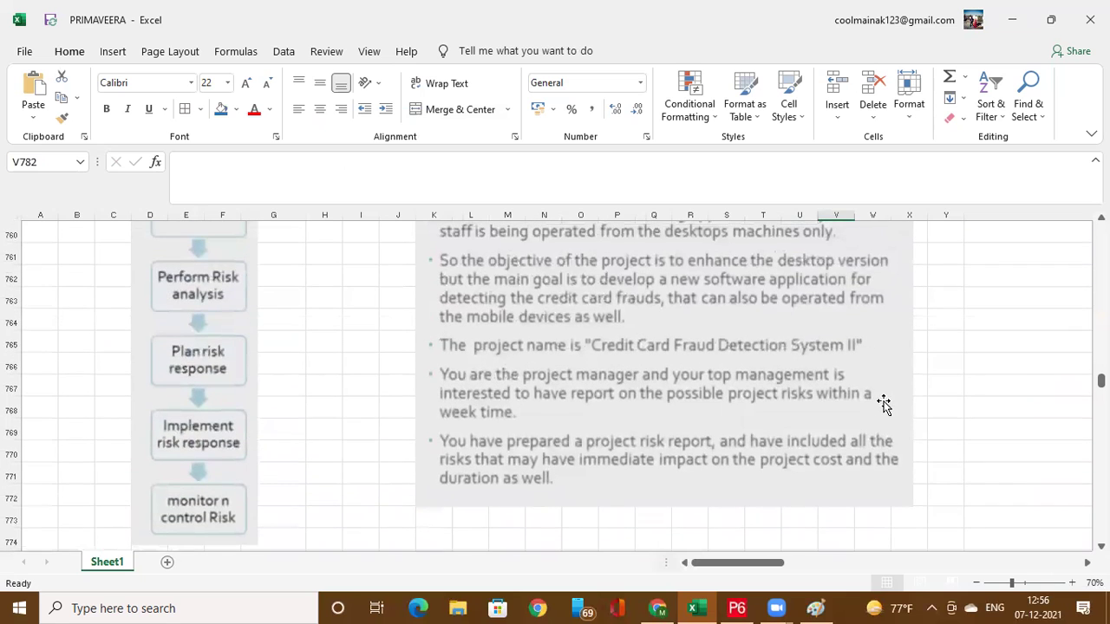
{"action": "scroll", "coordinate": [883, 403], "scroll_direction": "up", "scroll_amount": 1}
{"action": "scroll", "coordinate": [883, 403], "scroll_direction": "down", "scroll_amount": 1}
{"action": "scroll", "coordinate": [241, 396], "scroll_direction": "up", "scroll_amount": 1}
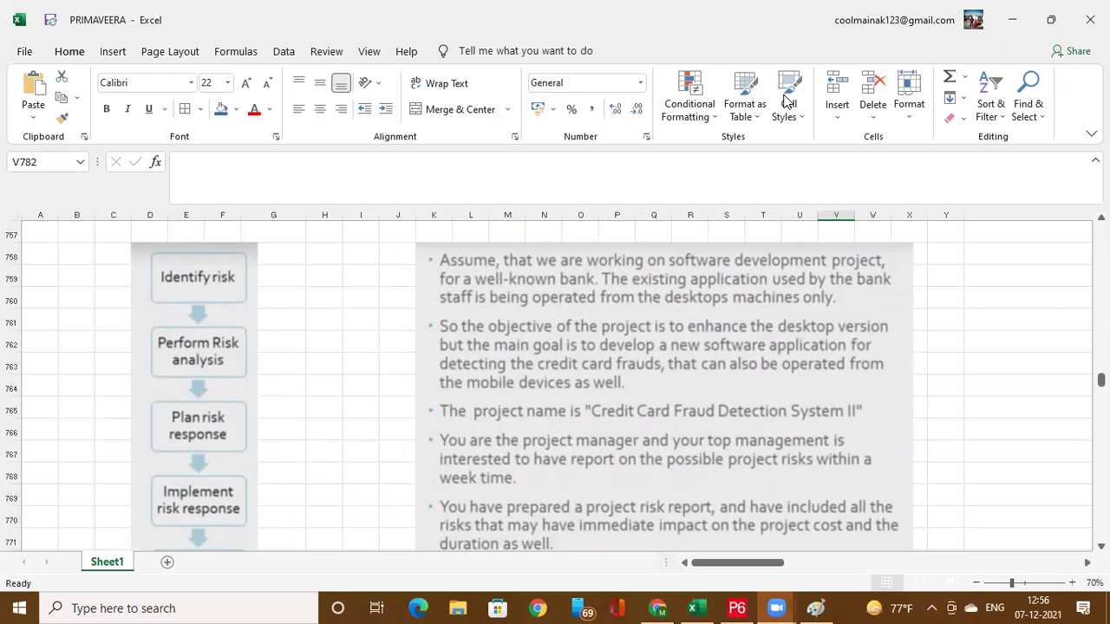
{"action": "left_click_drag", "start_coordinate": [221, 271], "coordinate": [278, 246]}
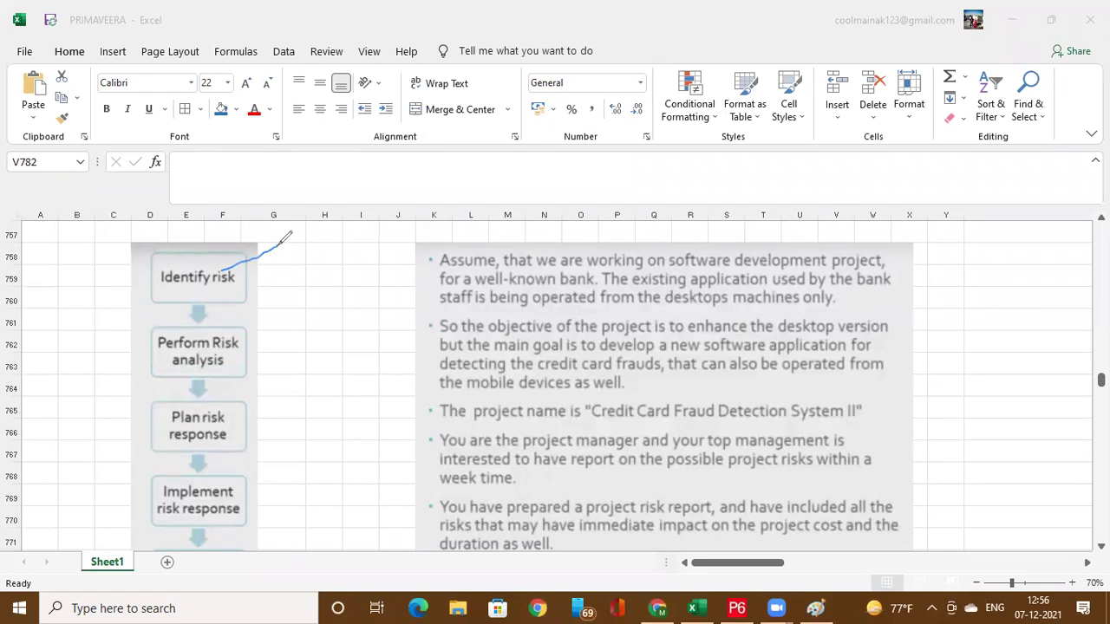
{"action": "left_click_drag", "start_coordinate": [225, 359], "coordinate": [278, 311]}
{"action": "left_click_drag", "start_coordinate": [228, 426], "coordinate": [275, 387]}
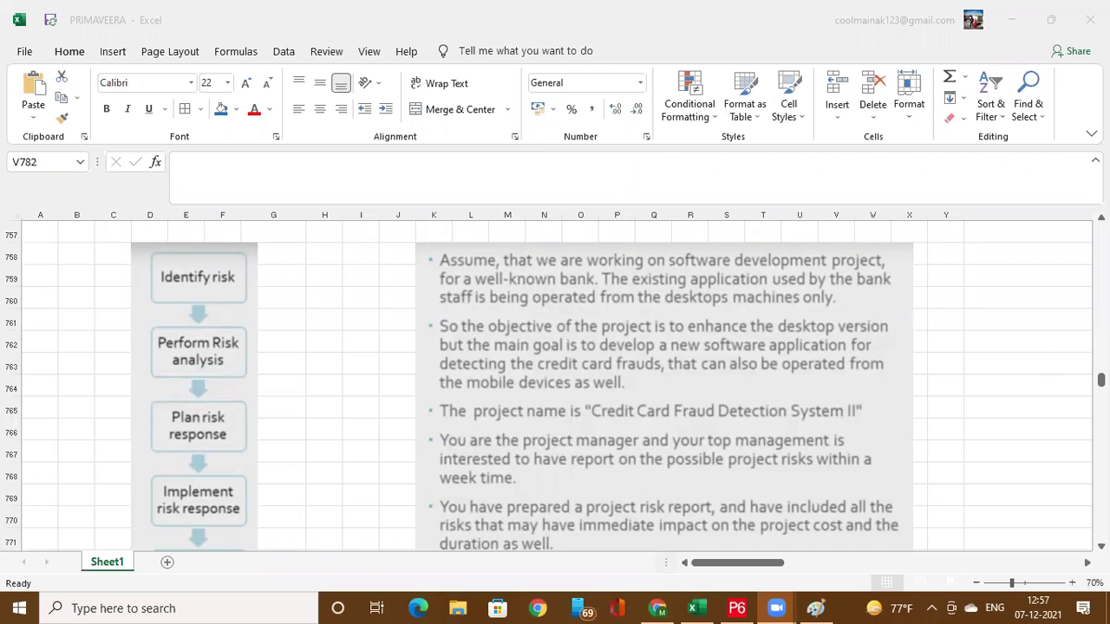
{"action": "scroll", "coordinate": [548, 386], "scroll_direction": "down", "scroll_amount": 2}
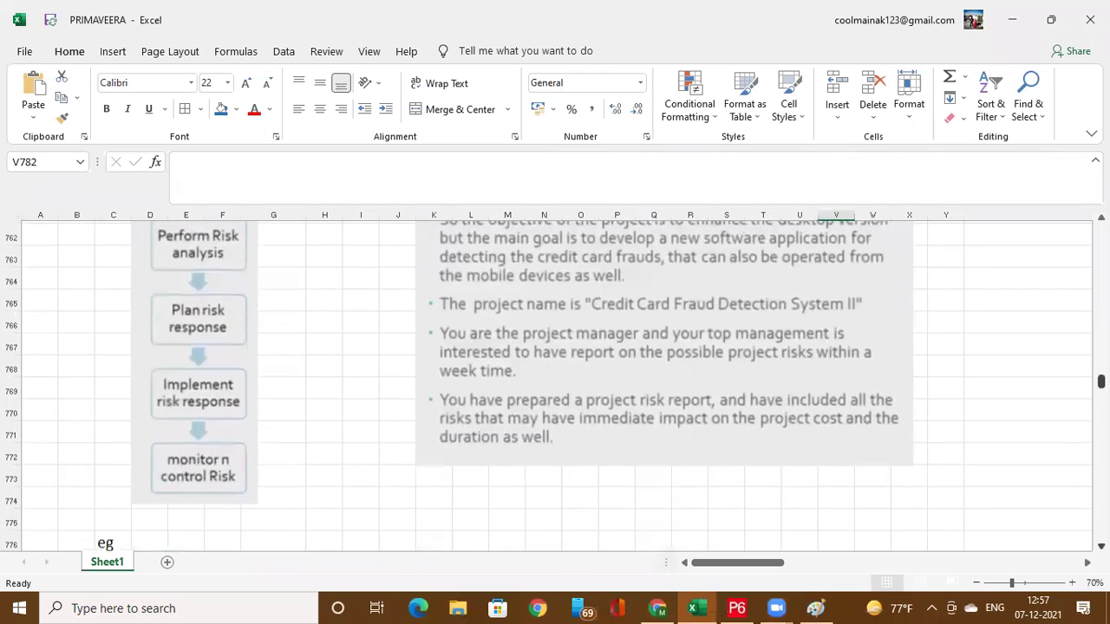